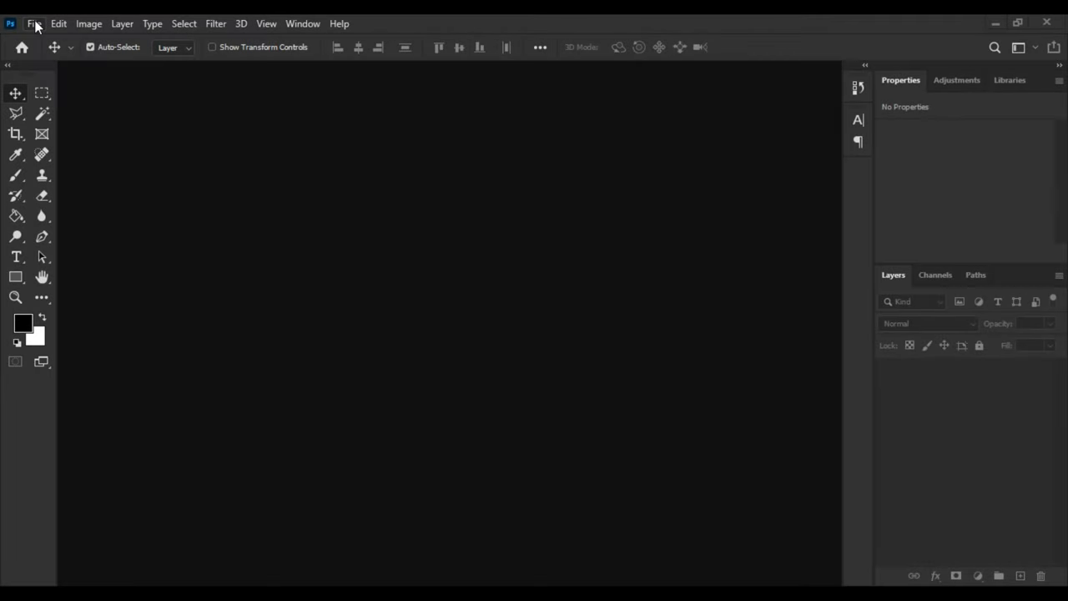
Open the New Document dialog from the File menu.
click(34, 24)
click(46, 40)
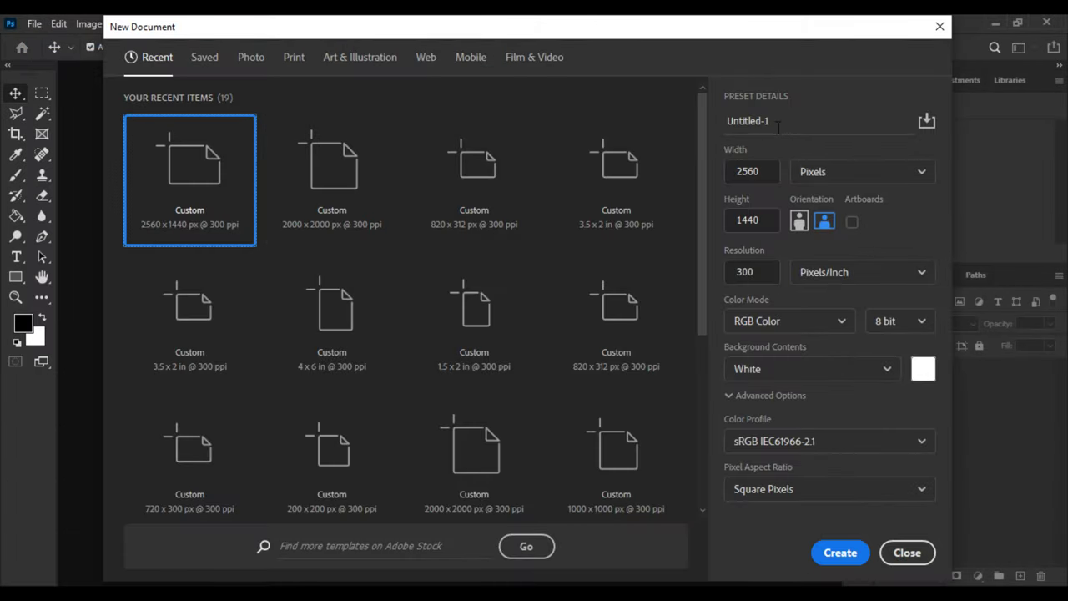
Create a 2000 × 2000 px document named 'Social Media Banner Design'.
drag(770, 122, 731, 122)
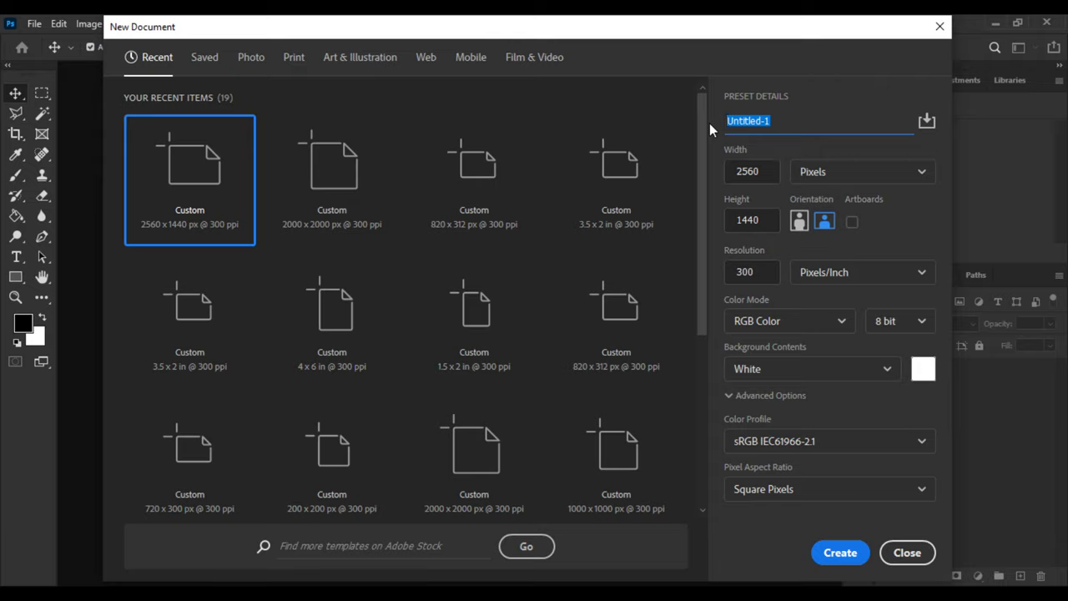
text(Social)
text( Media )
text(Banner )
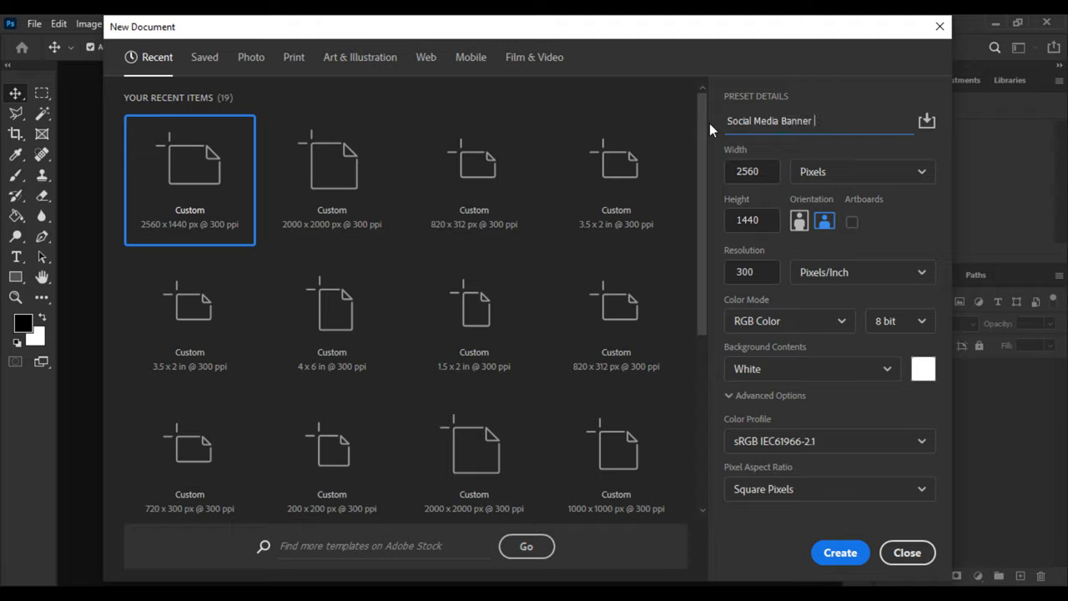
text(Design)
key(Tab)
text(20)
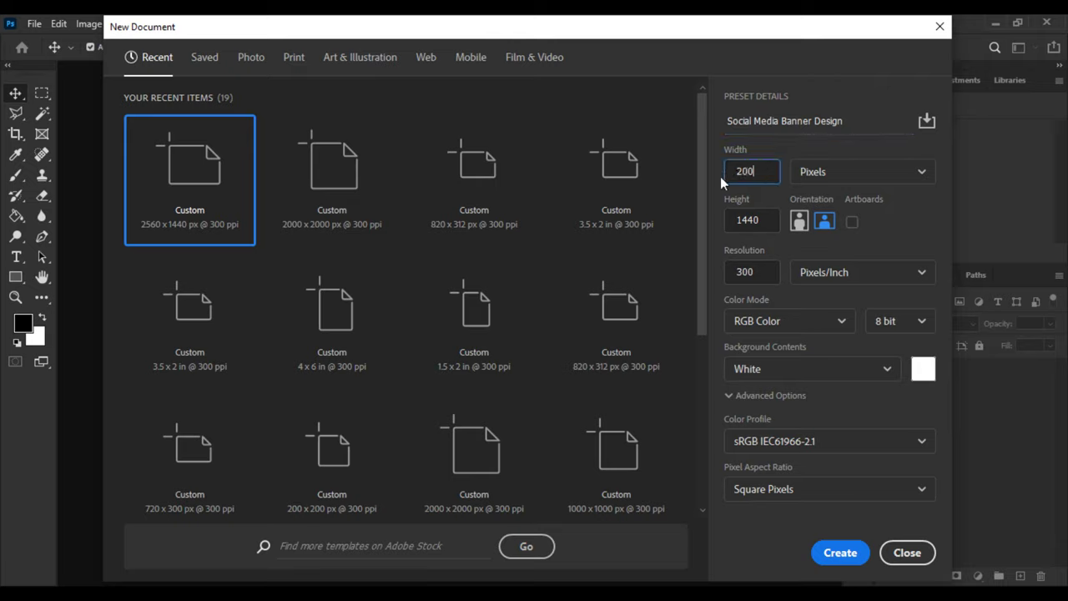
text(0)
key(Return)
double_click(775, 219)
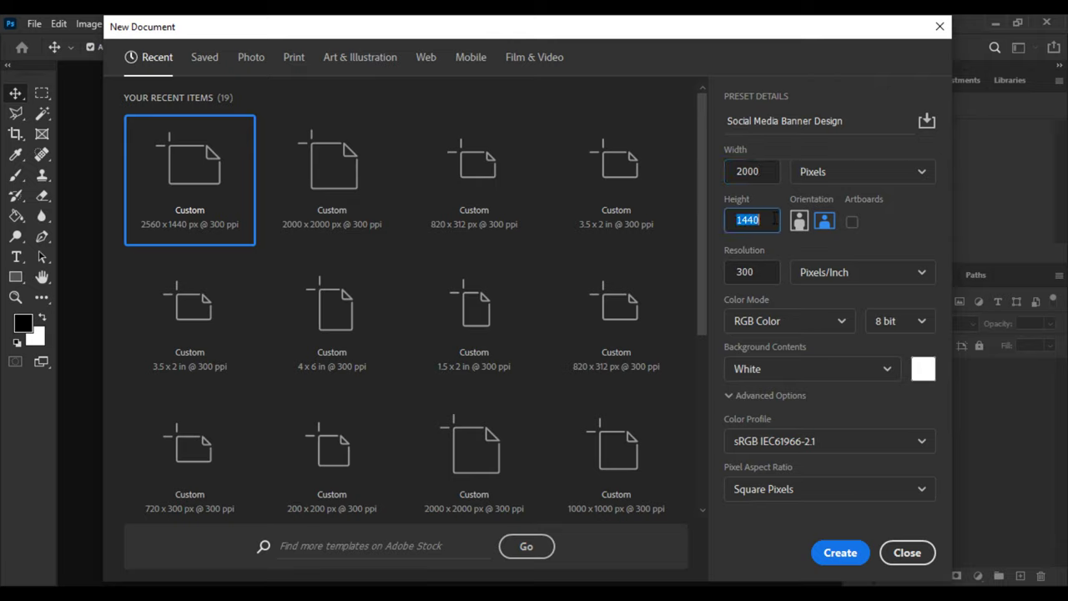
text(2000)
click(840, 553)
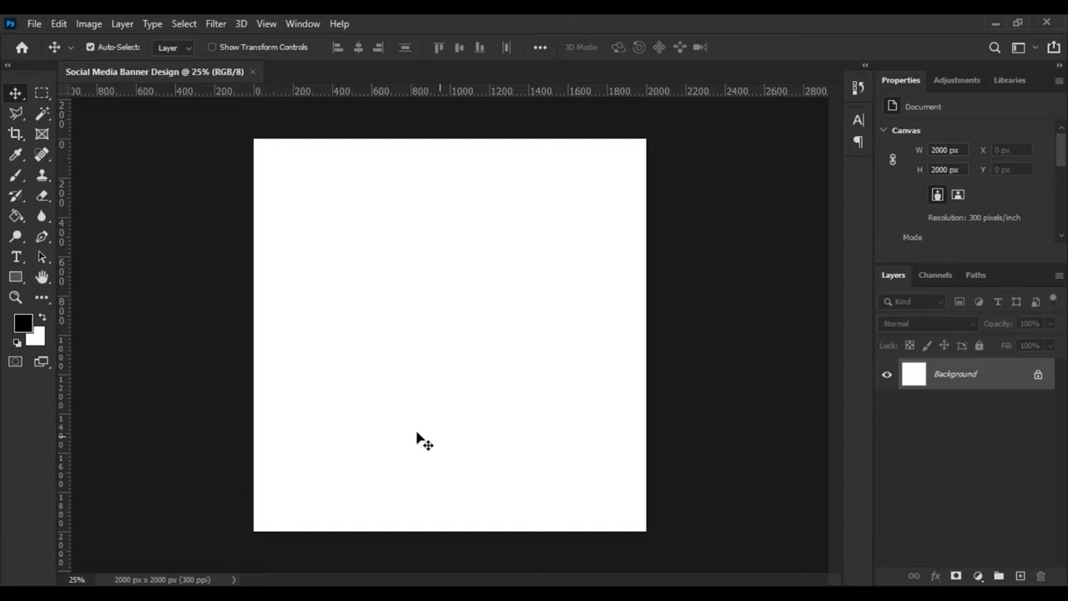
Draw a large black ellipse on the canvas and move it up and to the right.
right_click(28, 286)
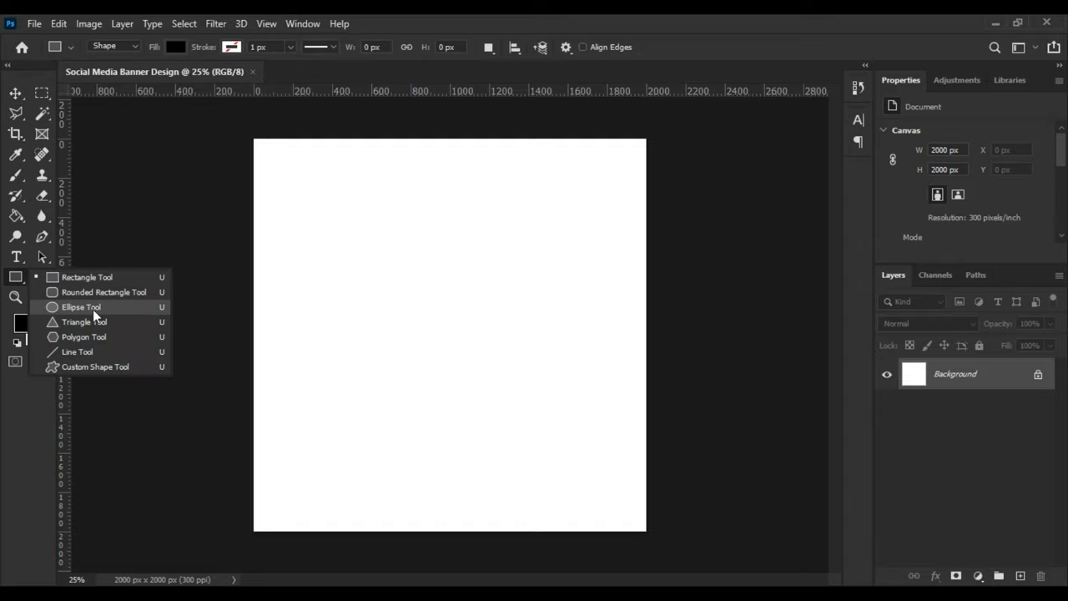
click(89, 308)
drag(362, 217, 756, 574)
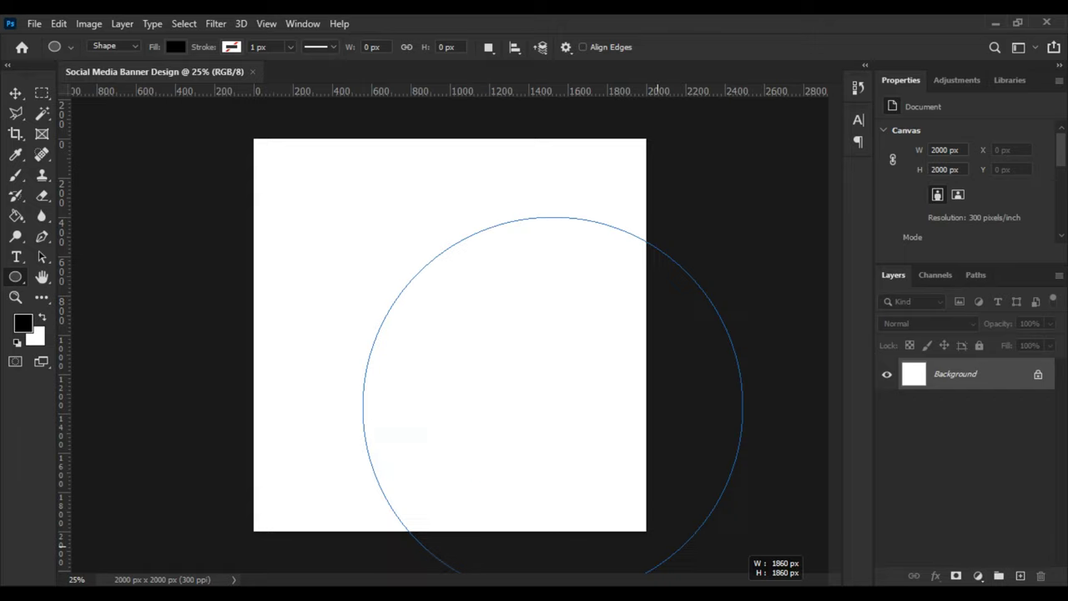
click(15, 93)
drag(507, 317, 561, 226)
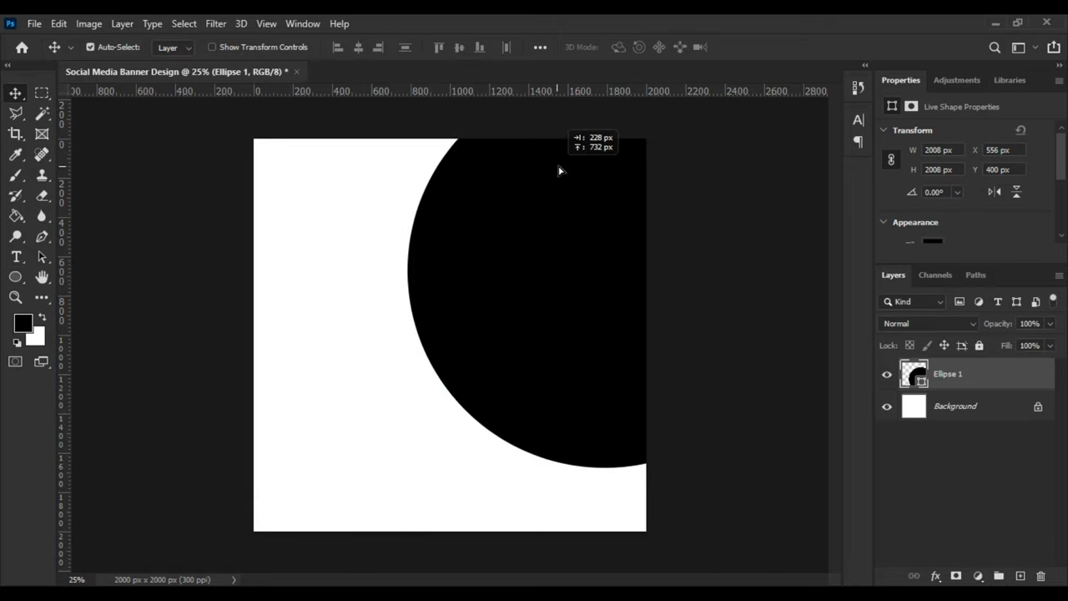
scroll(559, 227, down, 3)
scroll(551, 272, down, 2)
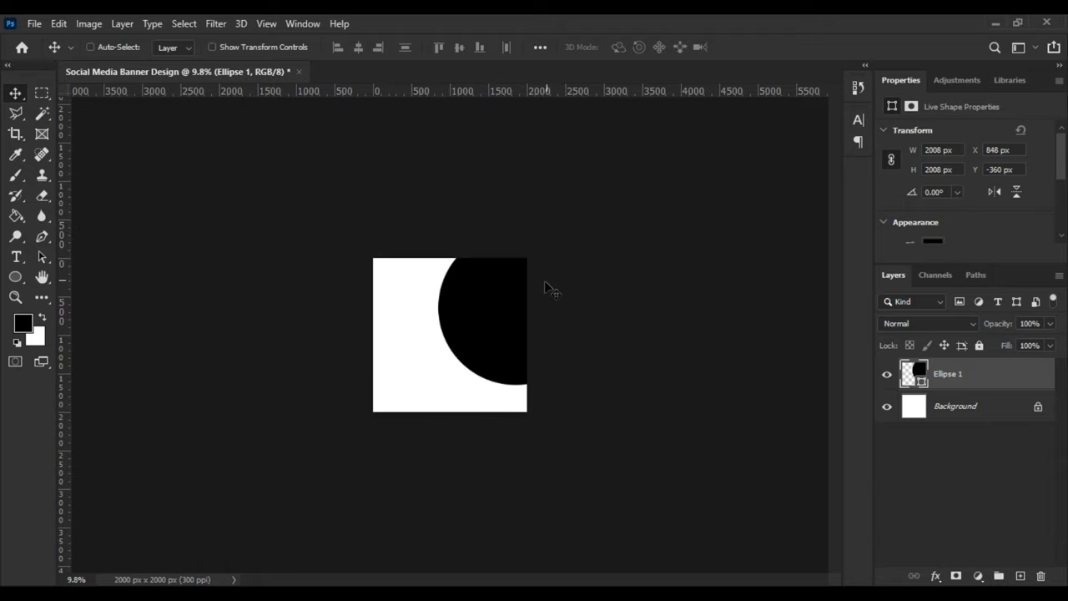
Free Transform the circle to about 3283.51 px so it fills the right side.
click(59, 23)
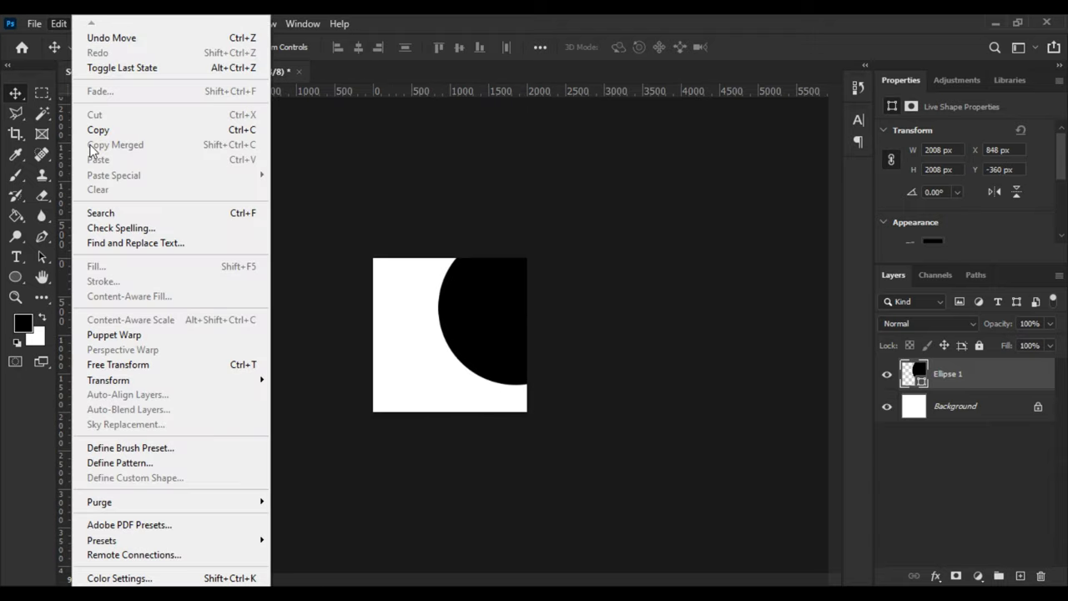
click(166, 367)
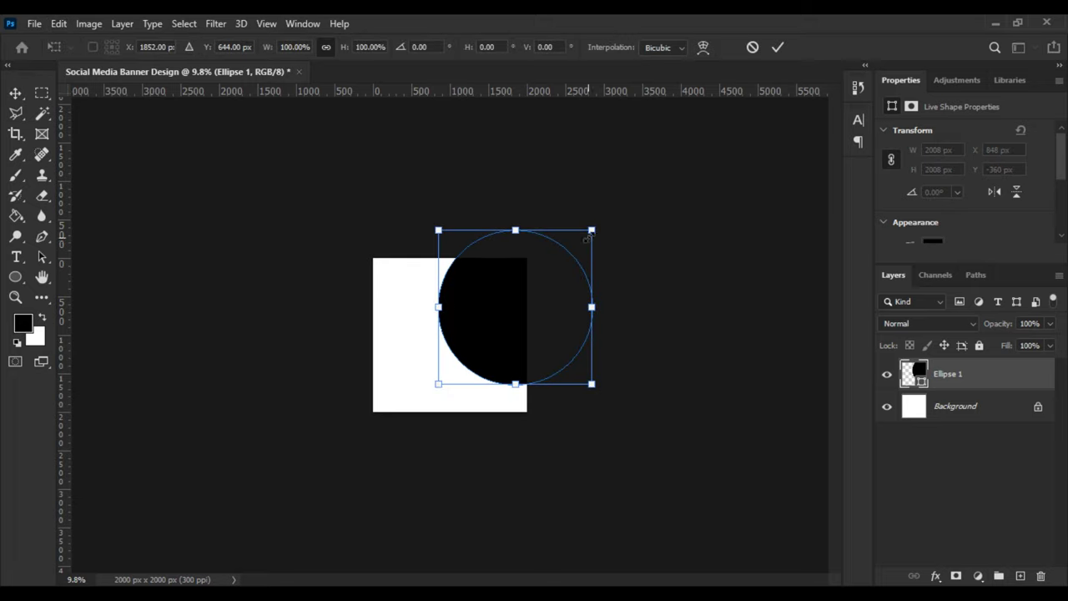
drag(590, 229, 625, 196)
scroll(525, 328, up, 2)
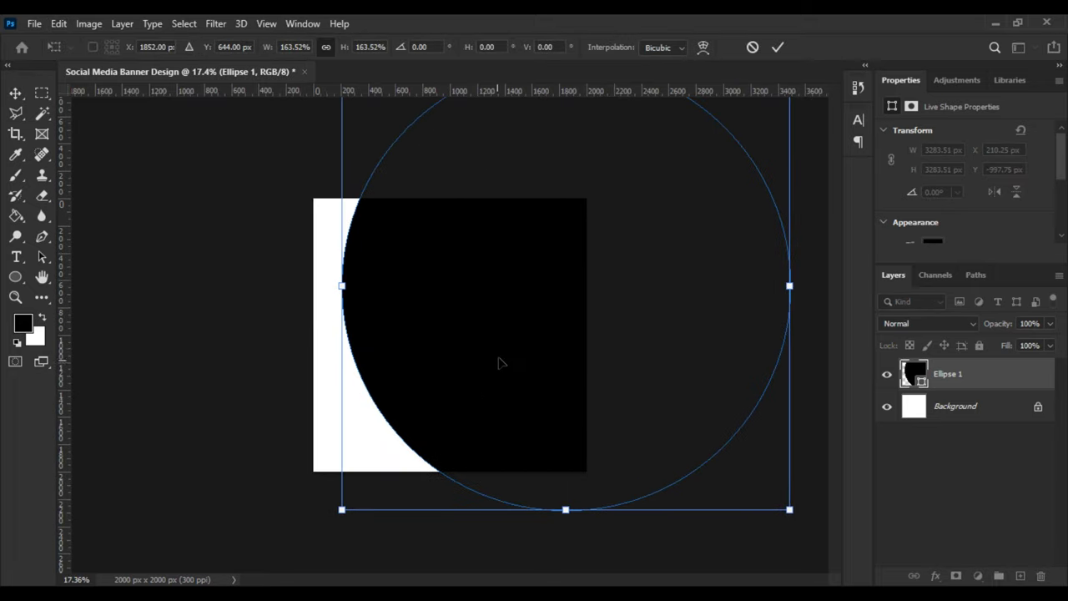
mouse_move(500, 362)
mouse_down()
mouse_move(537, 322)
mouse_move(619, 370)
mouse_up()
key(Return)
scroll(551, 381, up, 1)
scroll(542, 381, up, 3)
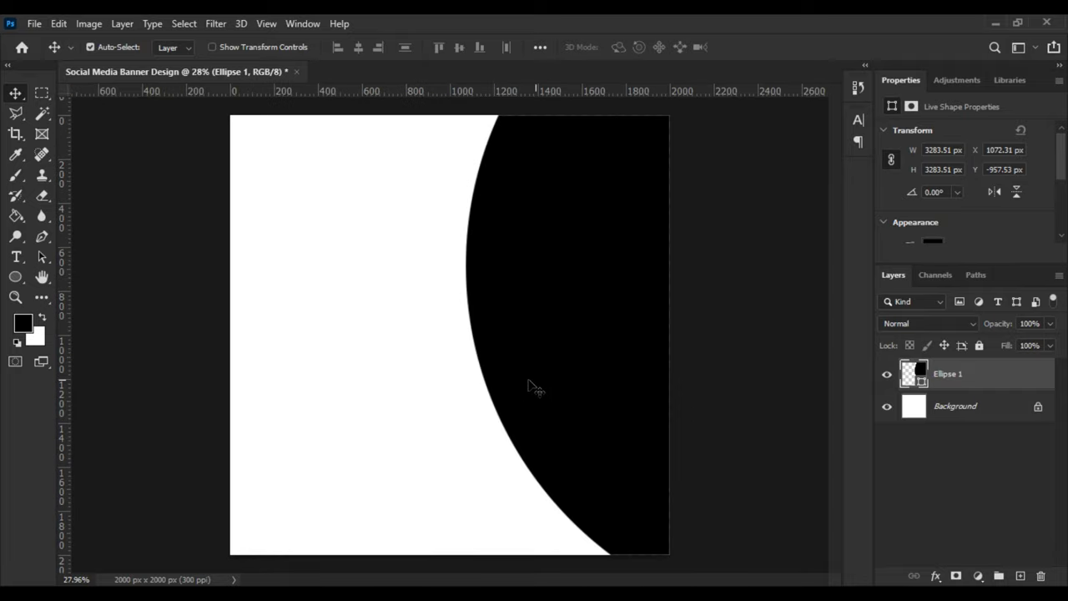
scroll(529, 382, down, 2)
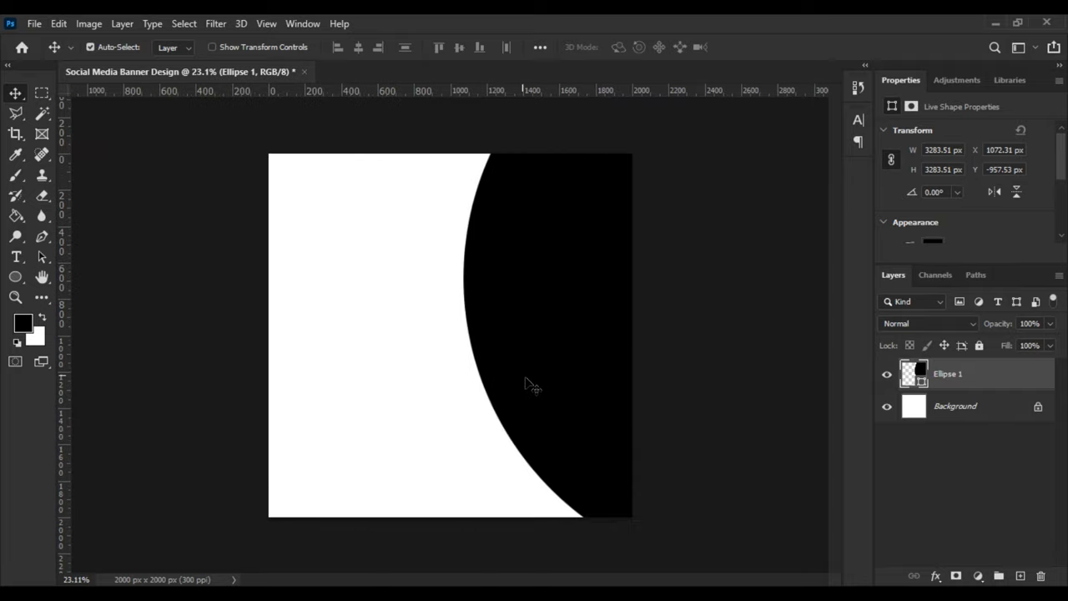
Duplicate the Ellipse 1 layer and fill the copy with dark grey #323232.
right_click(983, 384)
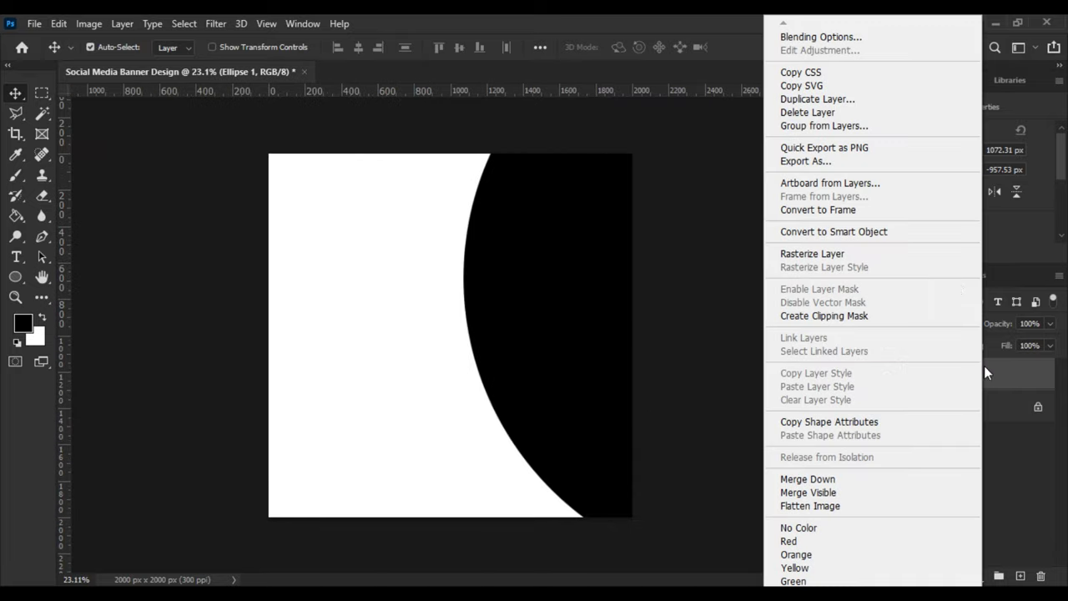
click(810, 111)
click(528, 243)
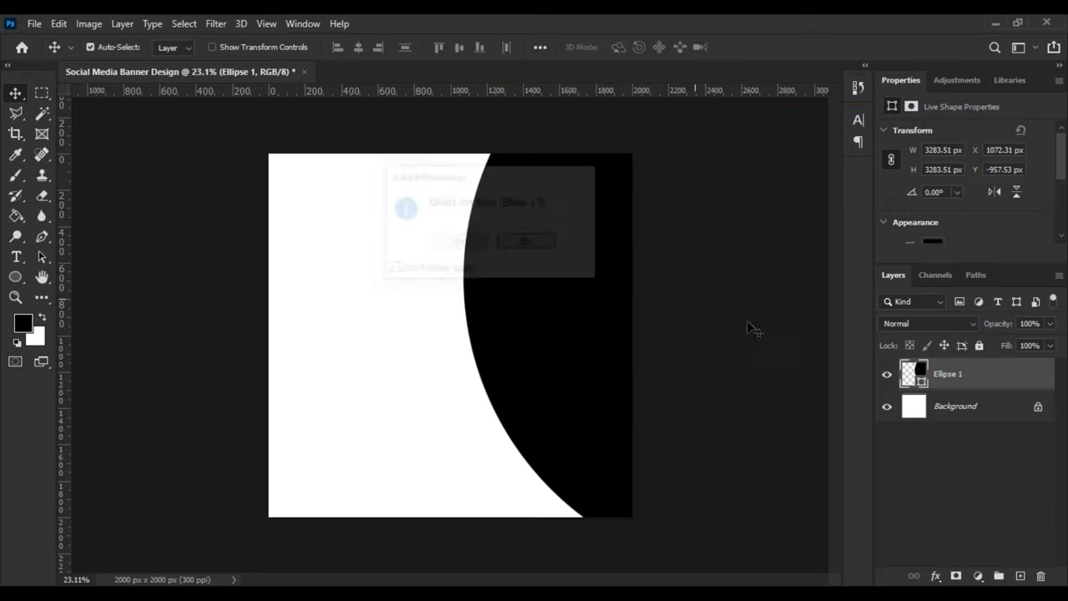
right_click(982, 392)
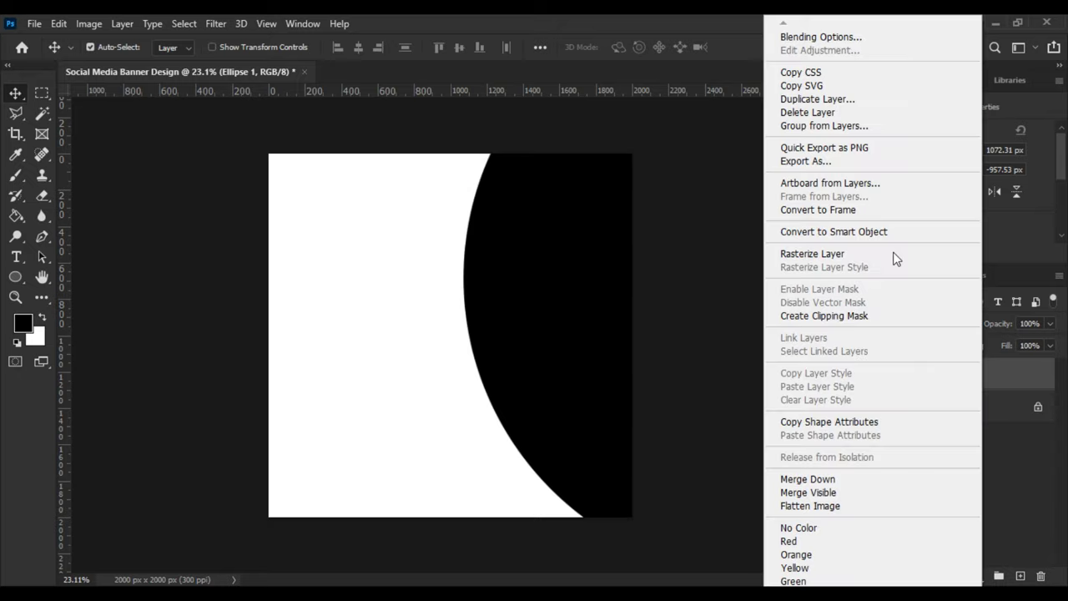
click(814, 99)
click(676, 167)
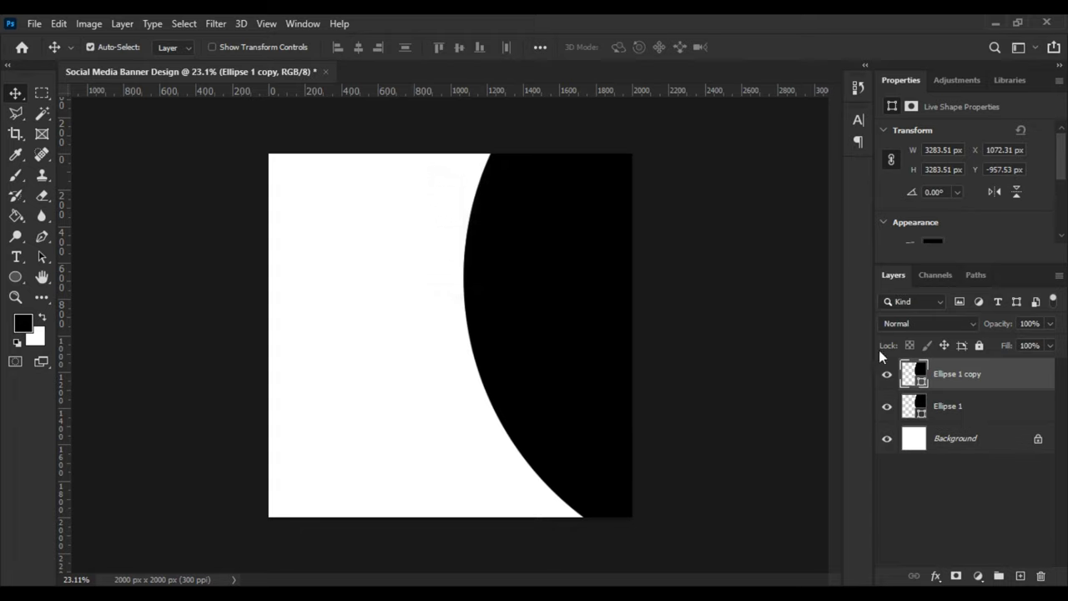
double_click(916, 374)
text(323232)
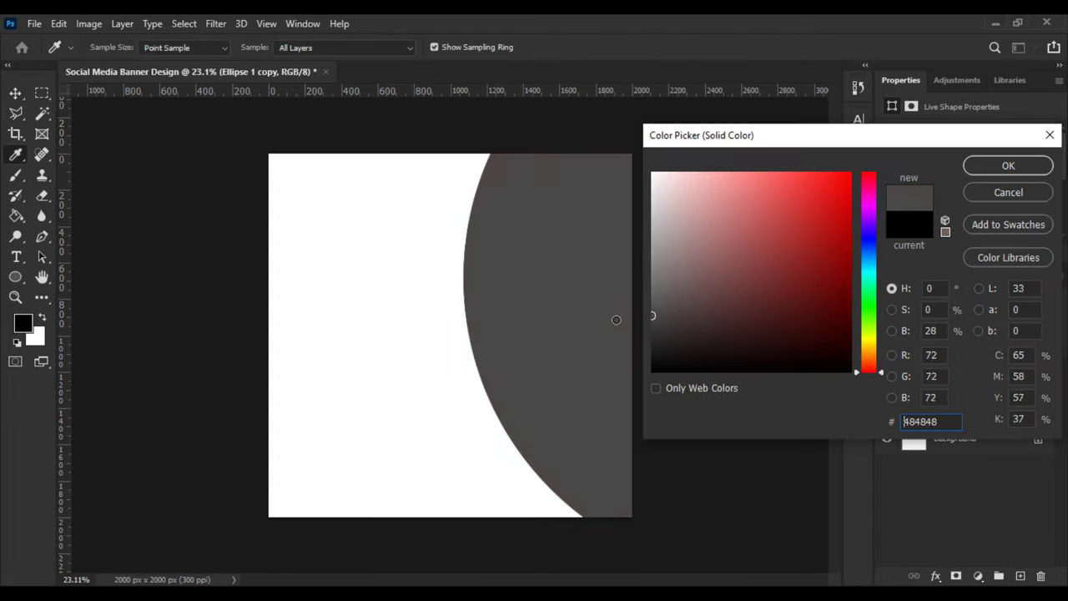
click(1008, 166)
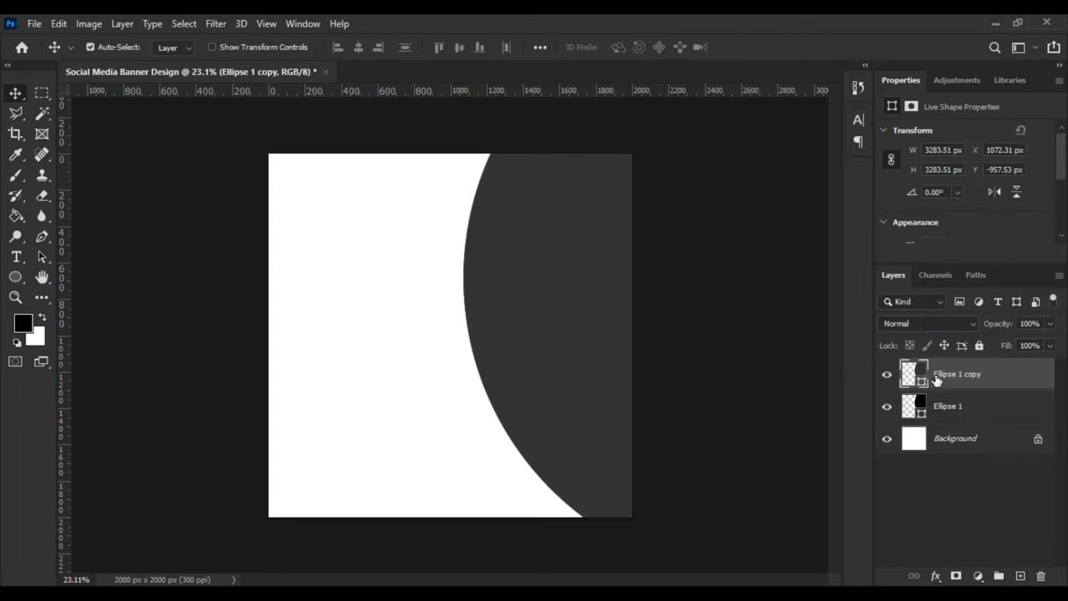
Move the grey copy below Ellipse 1 and shift it left to reveal a crescent band.
drag(935, 374, 944, 417)
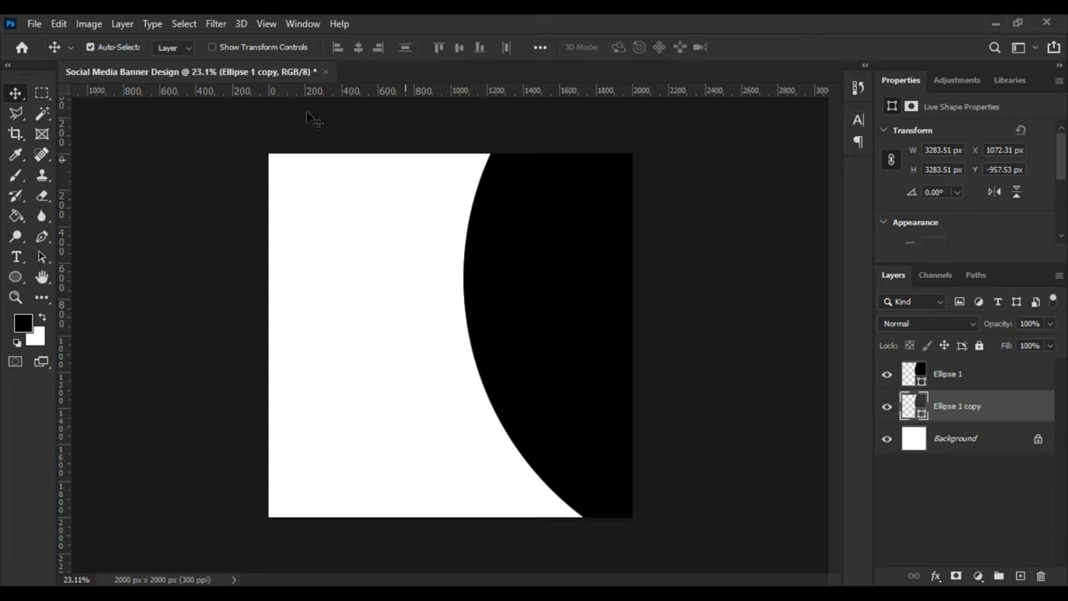
click(58, 23)
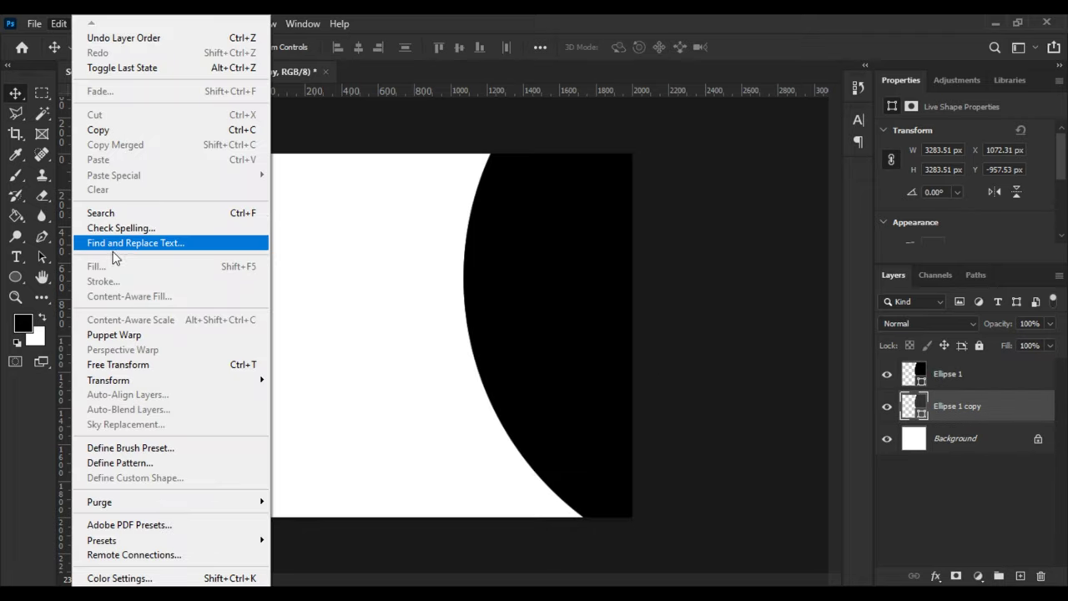
click(133, 364)
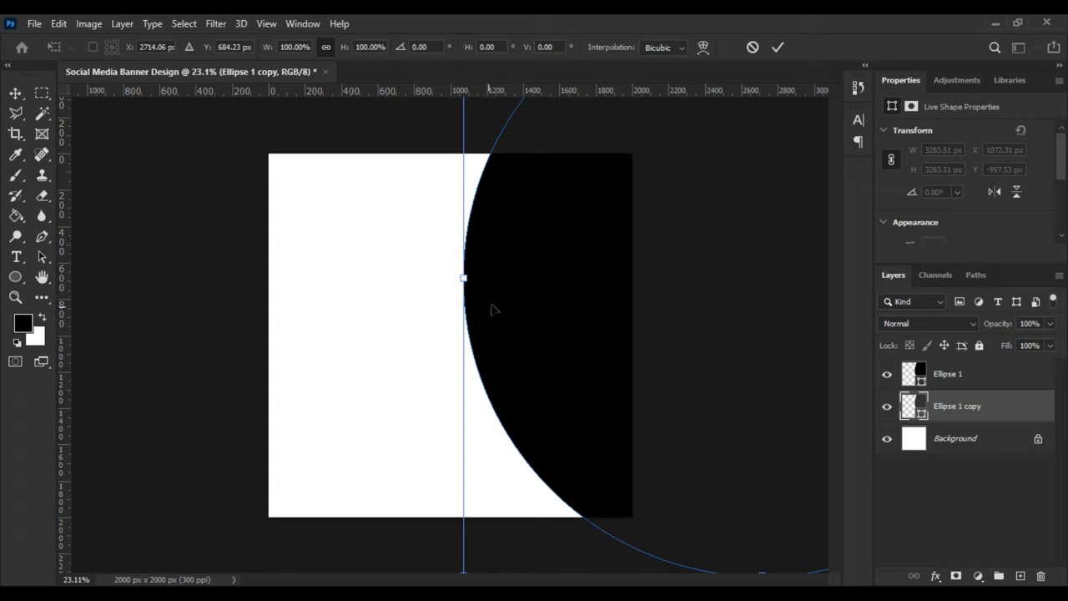
mouse_move(494, 308)
mouse_down()
mouse_move(435, 304)
mouse_move(435, 279)
mouse_up()
key(Return)
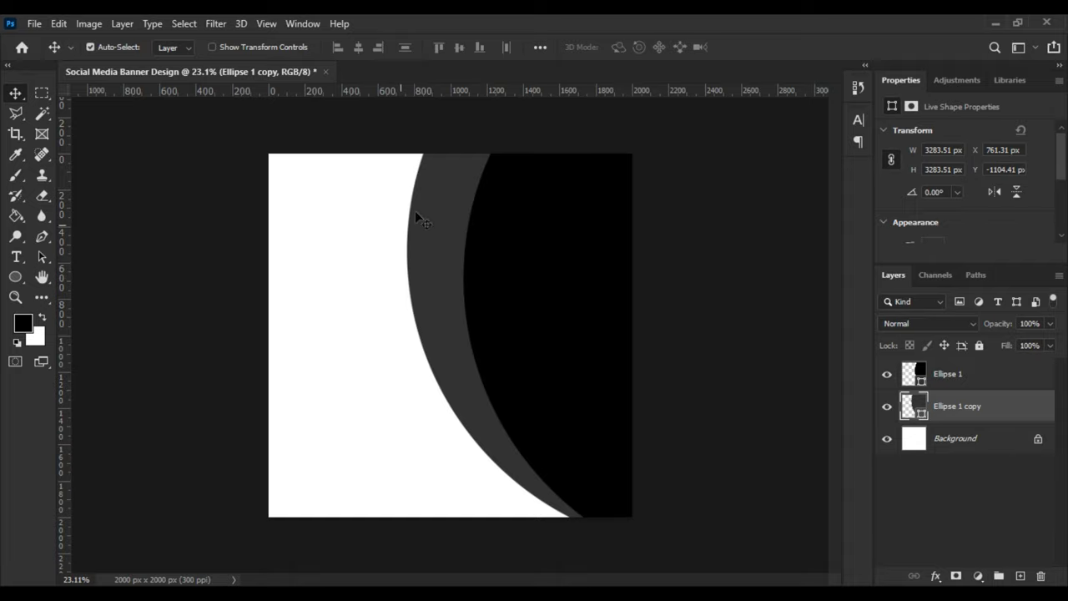
scroll(372, 222, up, 2)
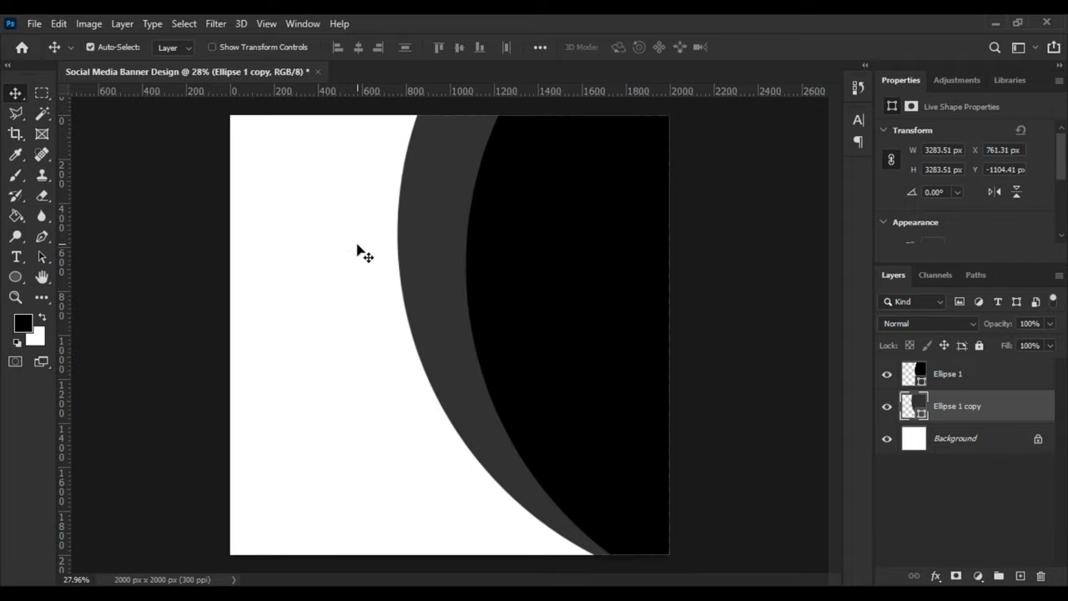
scroll(401, 242, down, 1)
scroll(460, 262, down, 1)
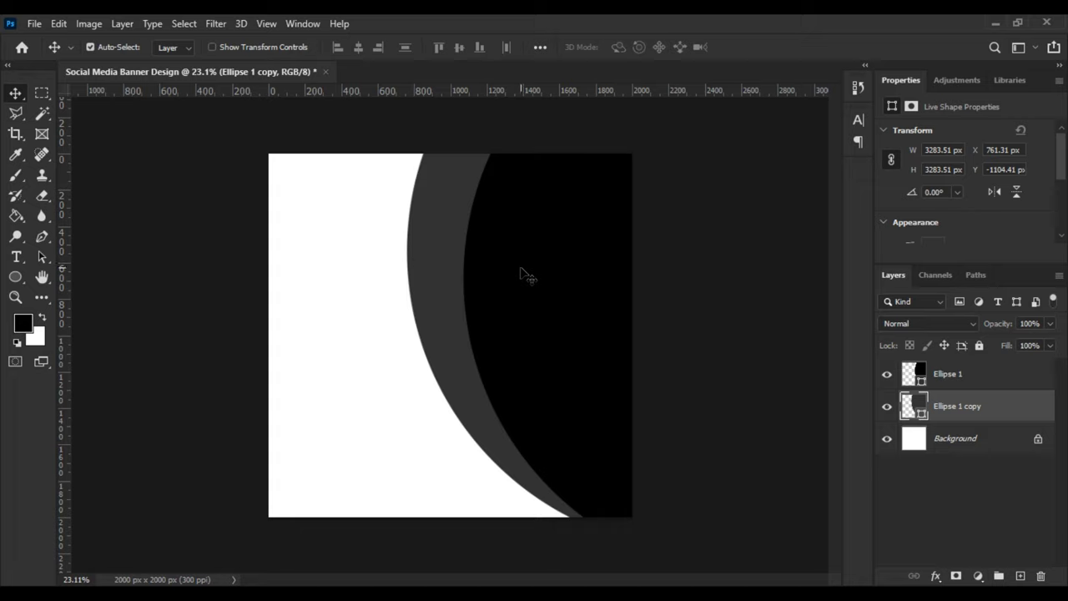
click(525, 275)
Place the businessman photo, convert it to a Smart Object and clip it into Ellipse 1.
click(34, 25)
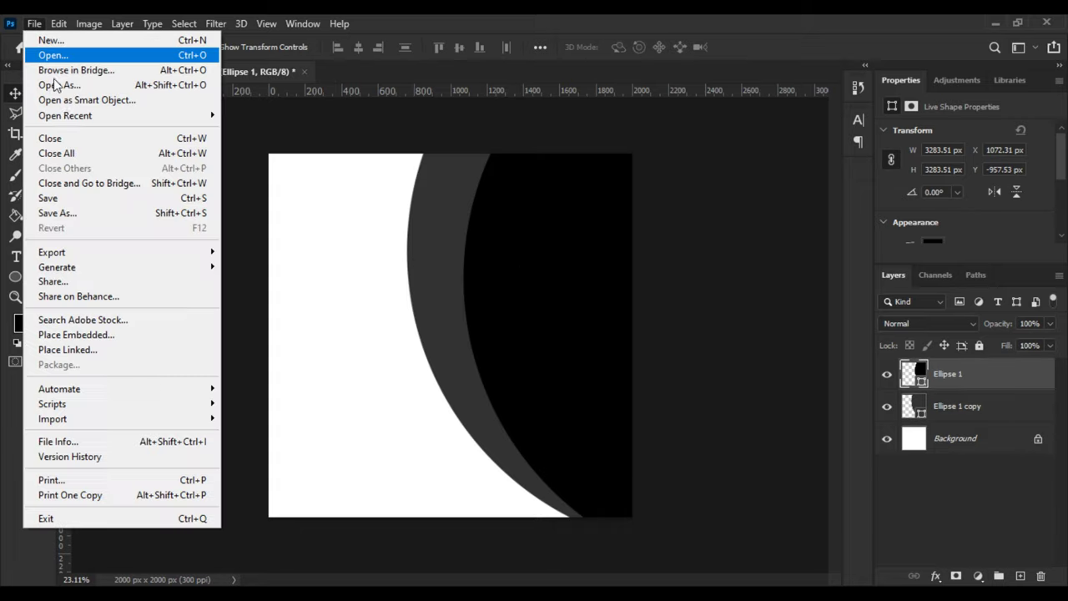
click(115, 335)
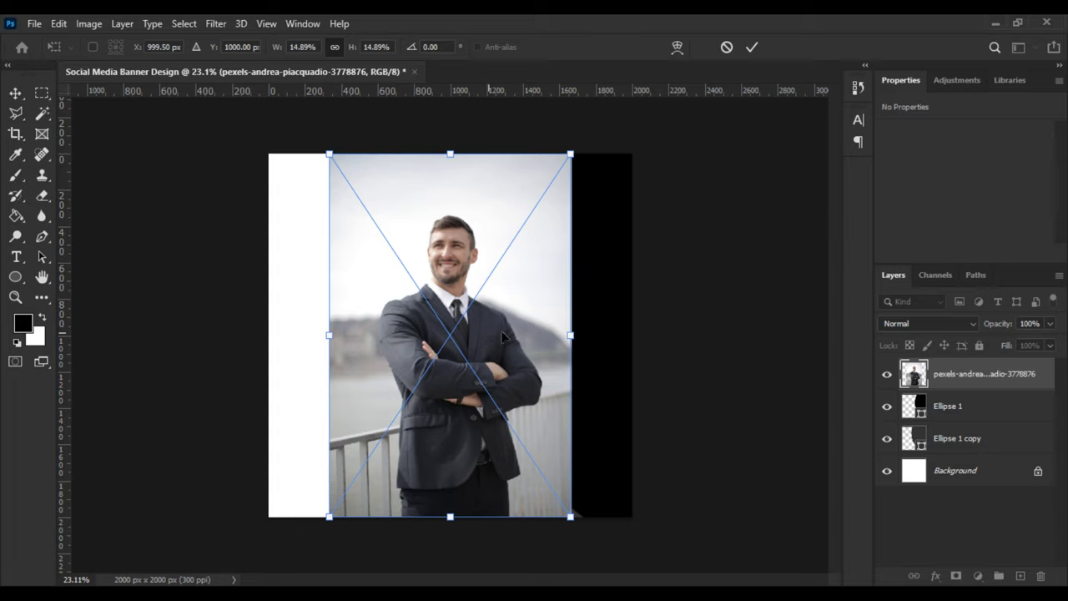
drag(489, 338, 550, 337)
click(960, 373)
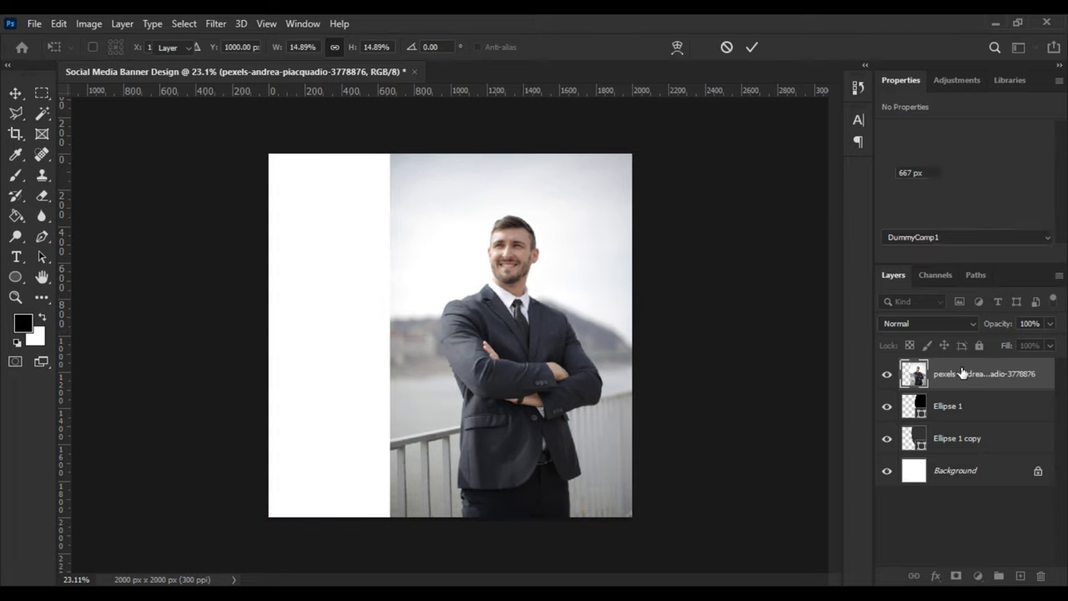
right_click(960, 373)
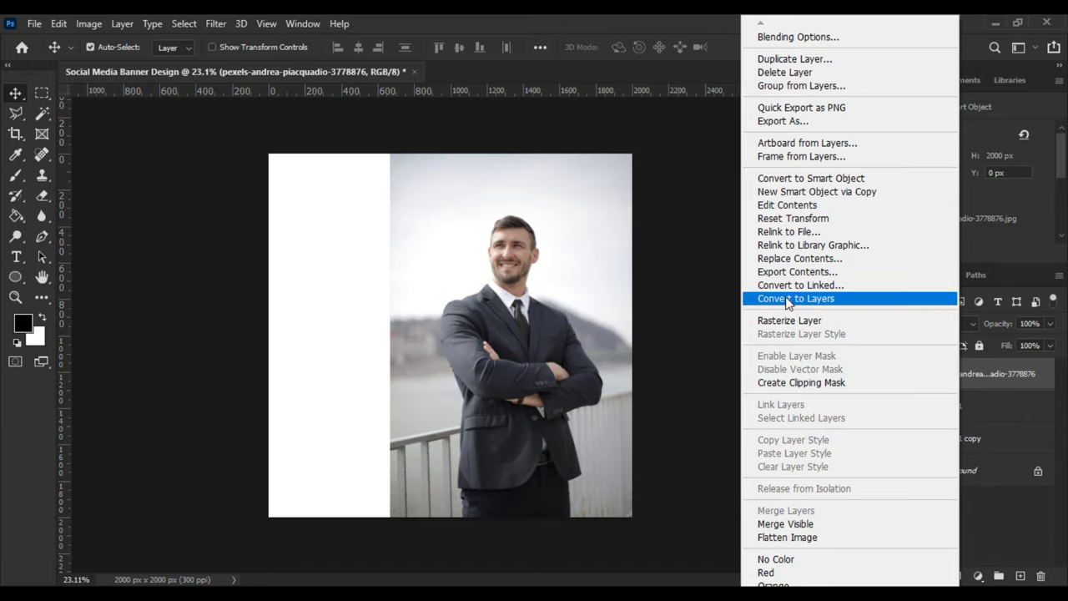
click(789, 178)
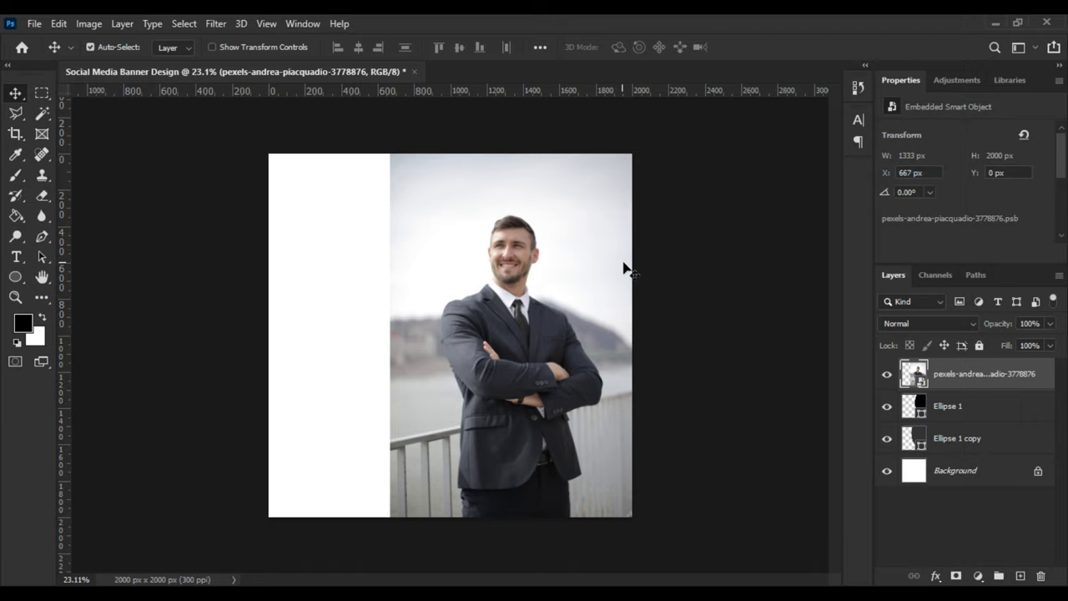
right_click(979, 382)
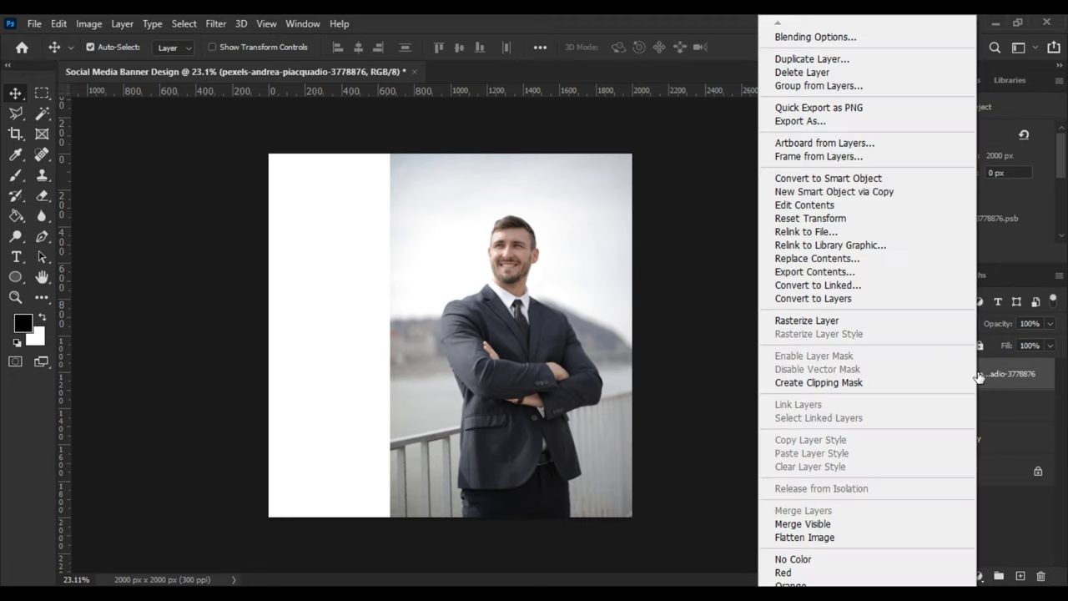
click(813, 382)
mouse_move(549, 342)
mouse_down()
mouse_move(609, 341)
mouse_move(594, 343)
mouse_up()
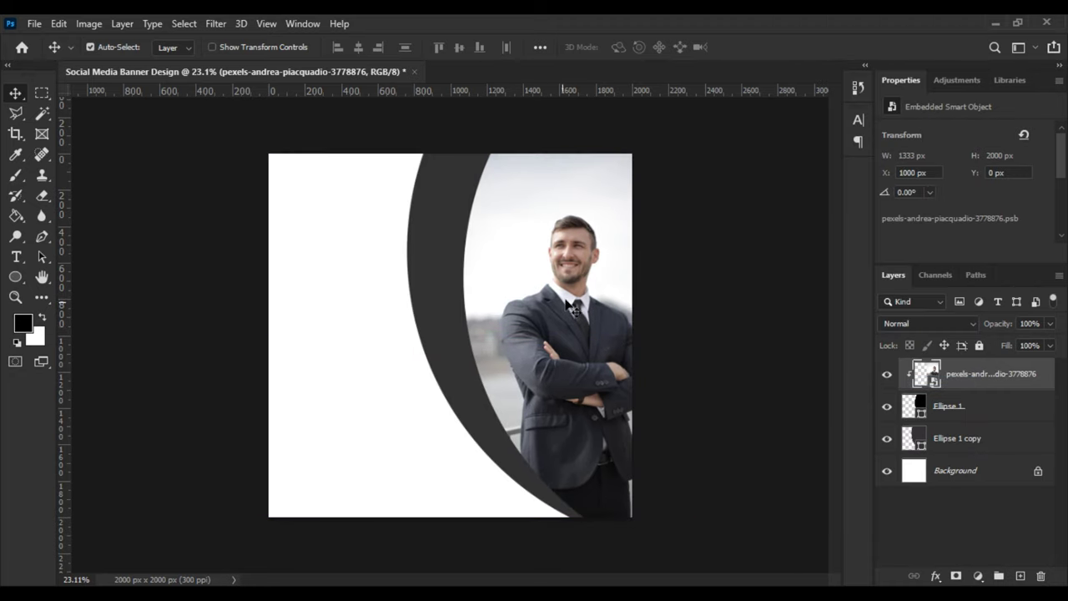
Enlarge the clipped photo to about 122% and reposition it inside the circle.
click(59, 23)
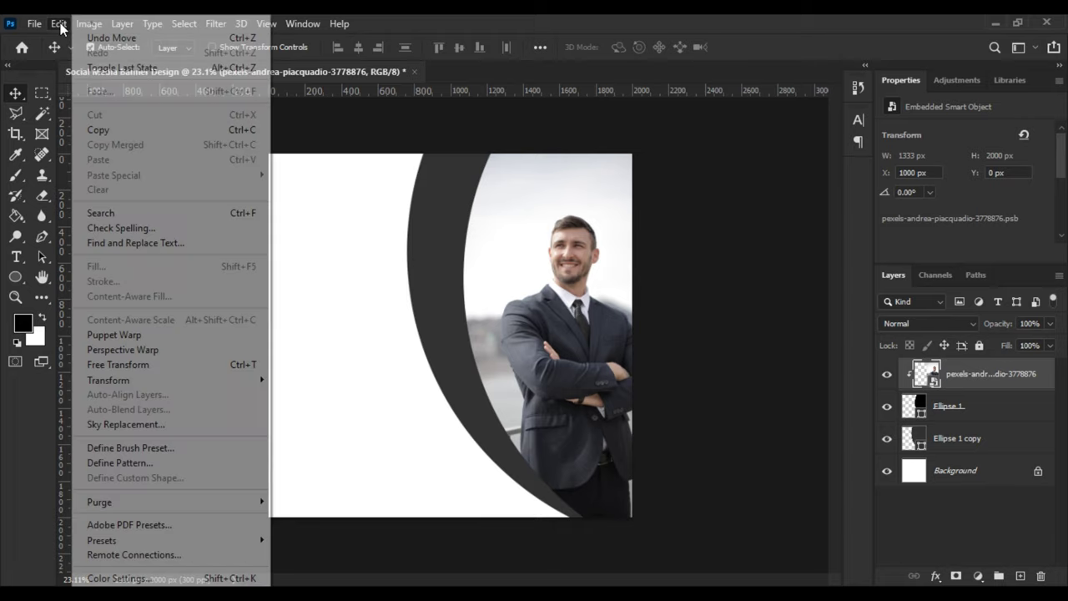
click(167, 365)
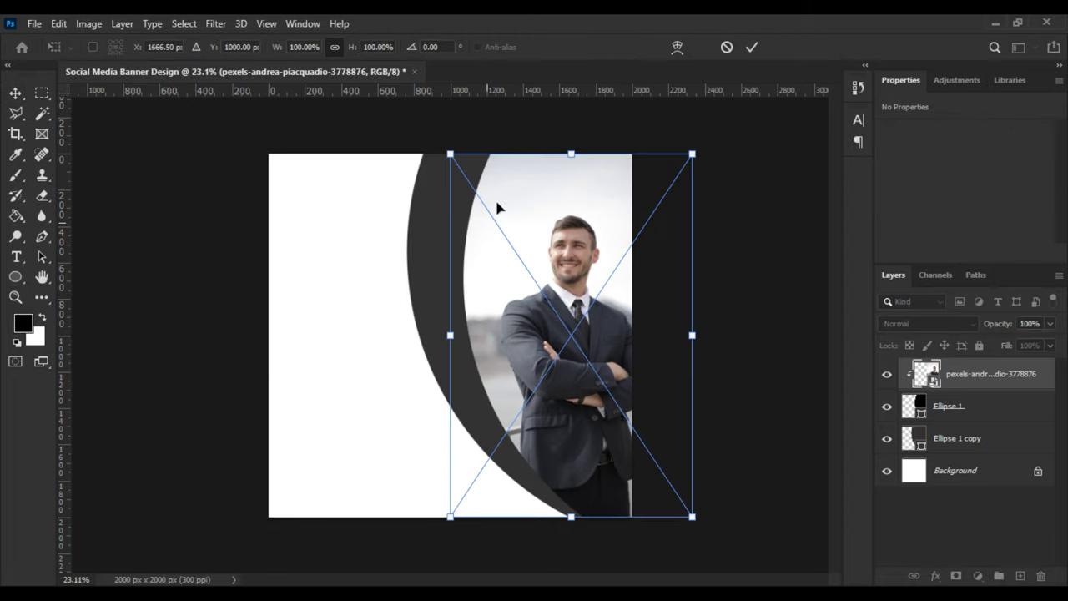
drag(692, 153, 718, 72)
drag(542, 185, 529, 196)
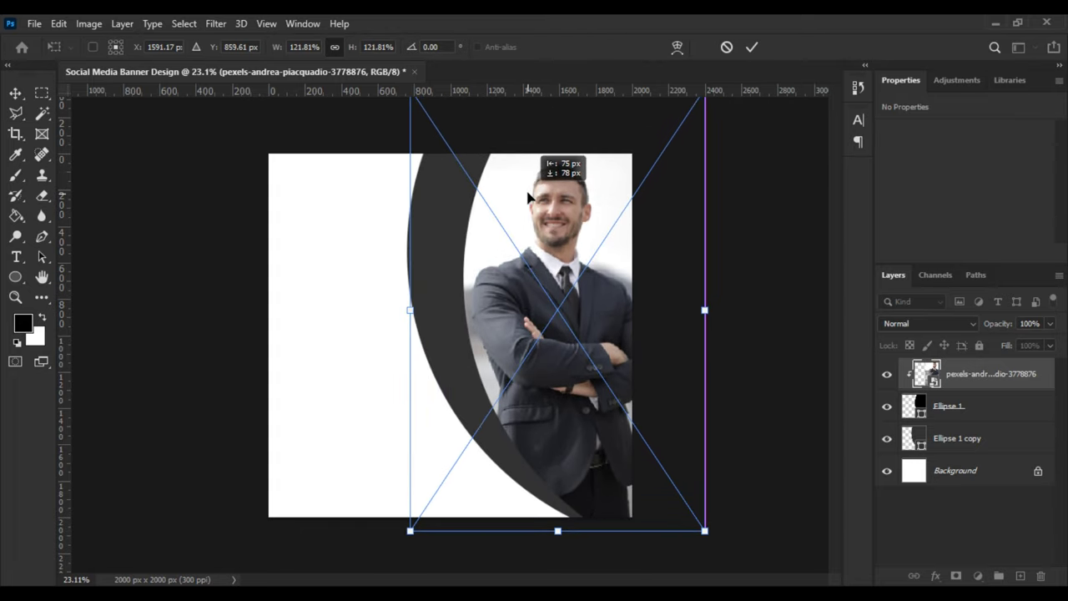
key(Return)
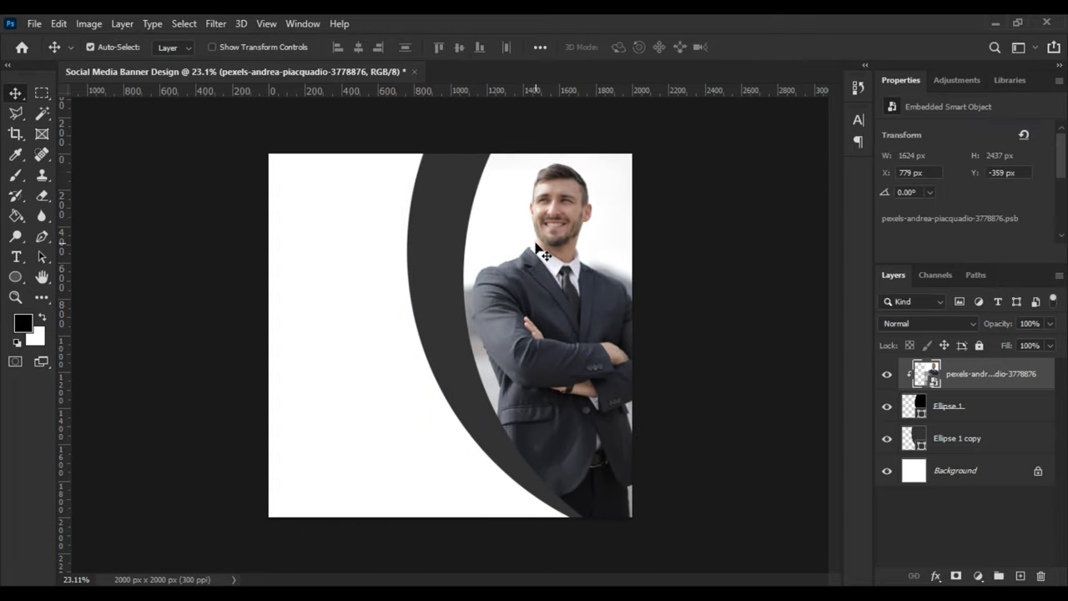
key(ctrl+0)
scroll(416, 256, up, 1)
click(417, 256)
scroll(447, 267, down, 2)
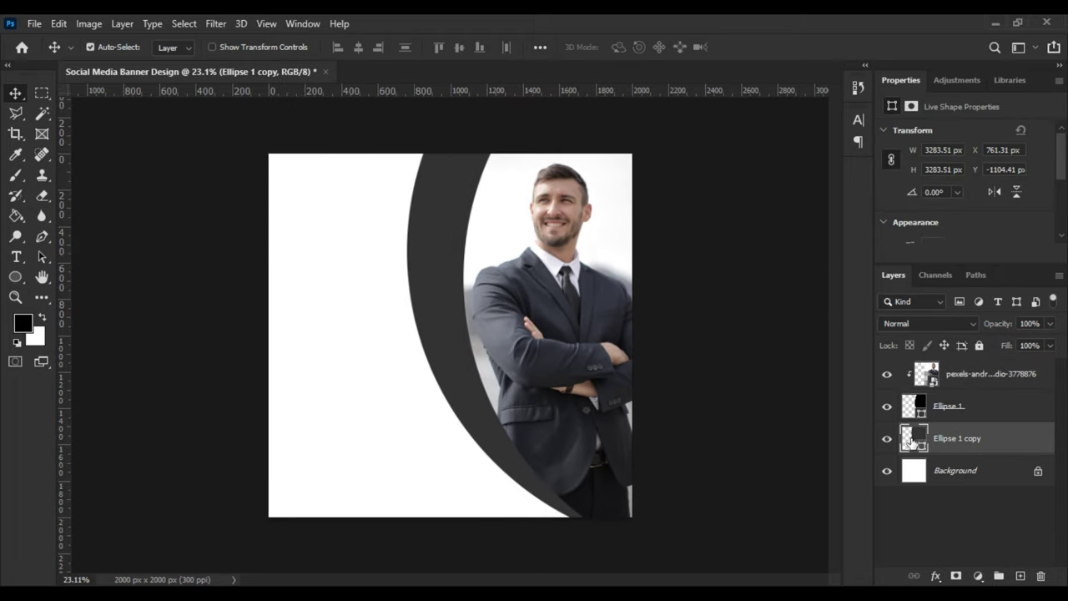
Add a PANTONE 327 C teal Solid Color fill layer above the Background layer.
click(945, 474)
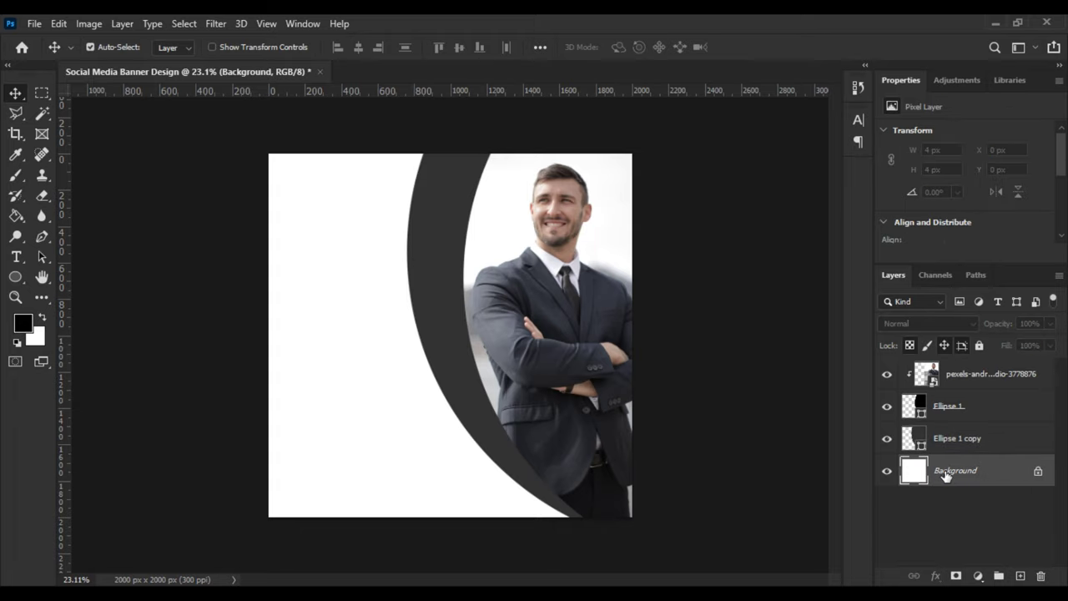
click(981, 576)
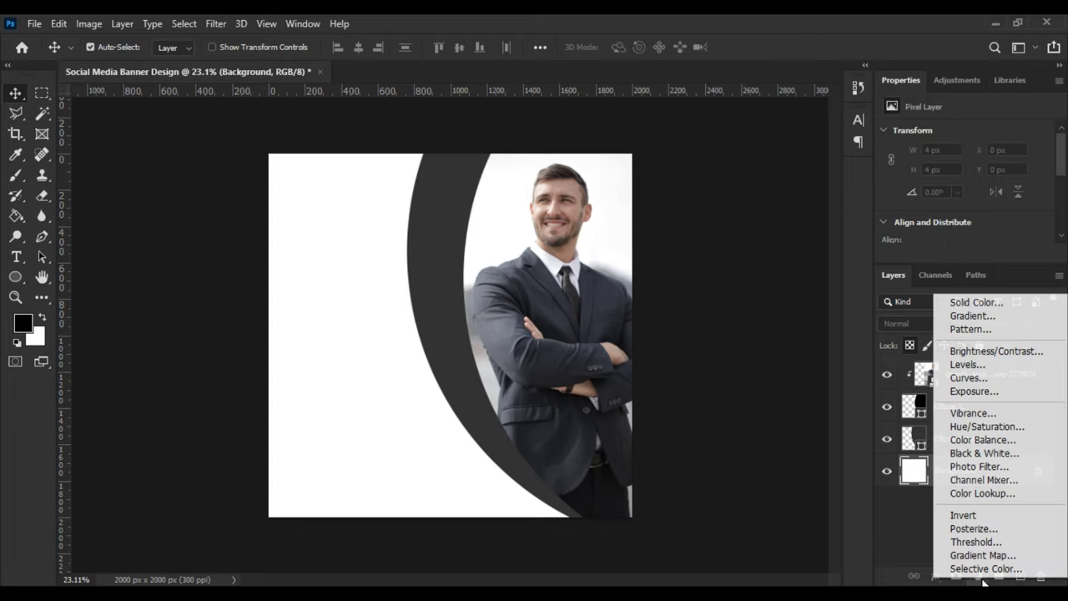
click(980, 305)
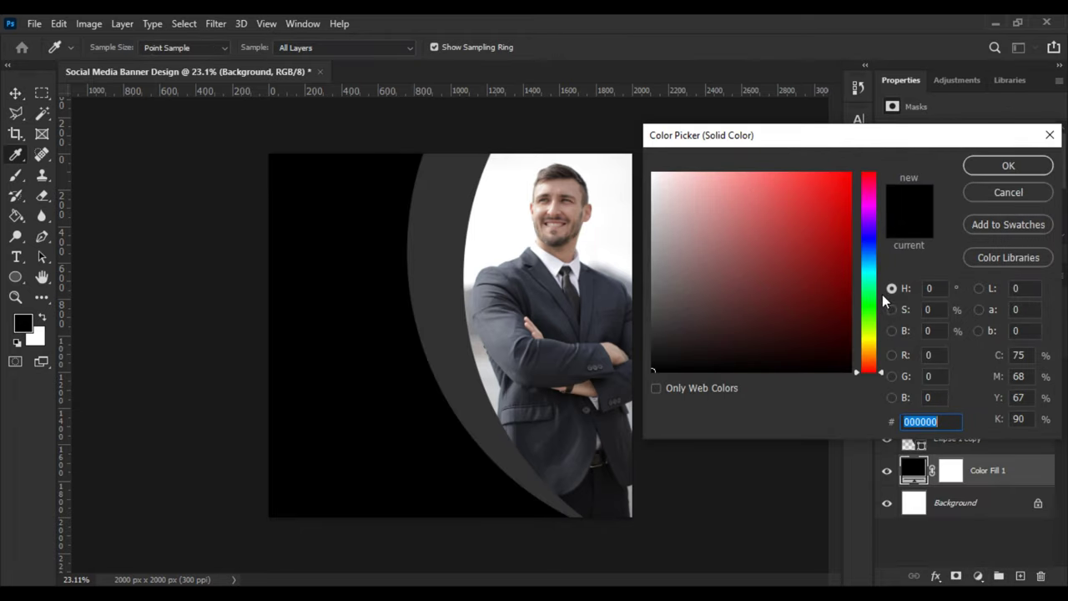
drag(883, 301, 872, 270)
click(760, 169)
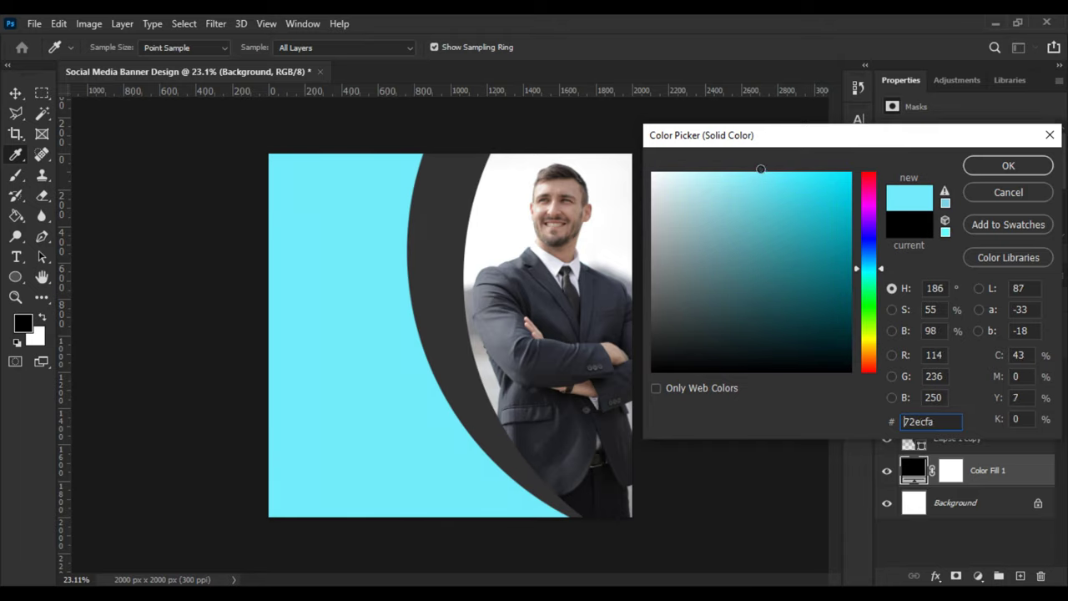
mouse_move(760, 169)
mouse_down()
mouse_move(806, 181)
mouse_move(784, 183)
mouse_move(783, 169)
mouse_up()
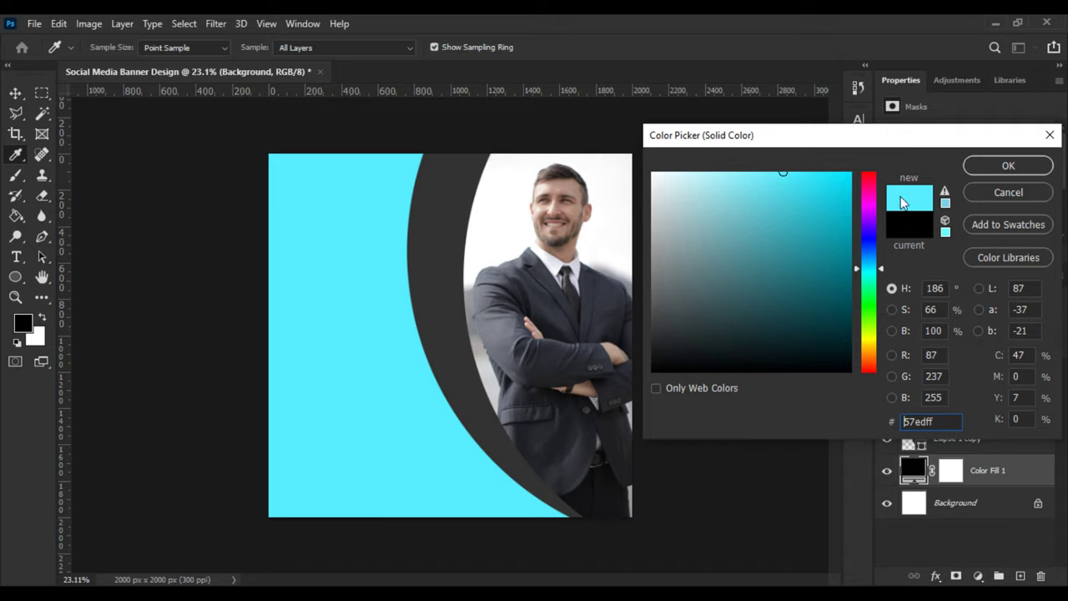
drag(868, 267, 868, 276)
click(1008, 257)
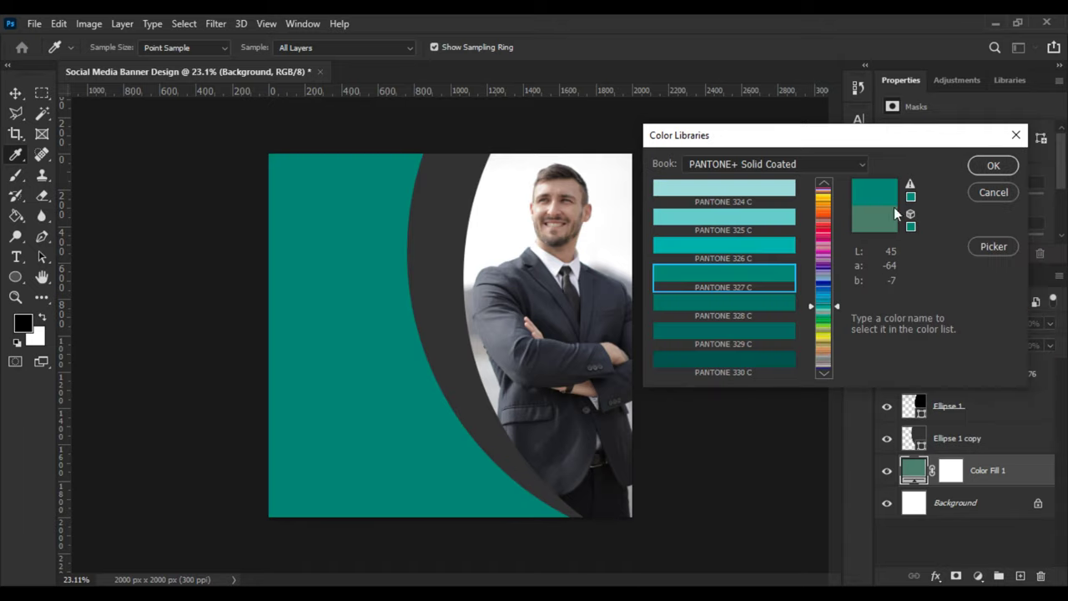
click(983, 167)
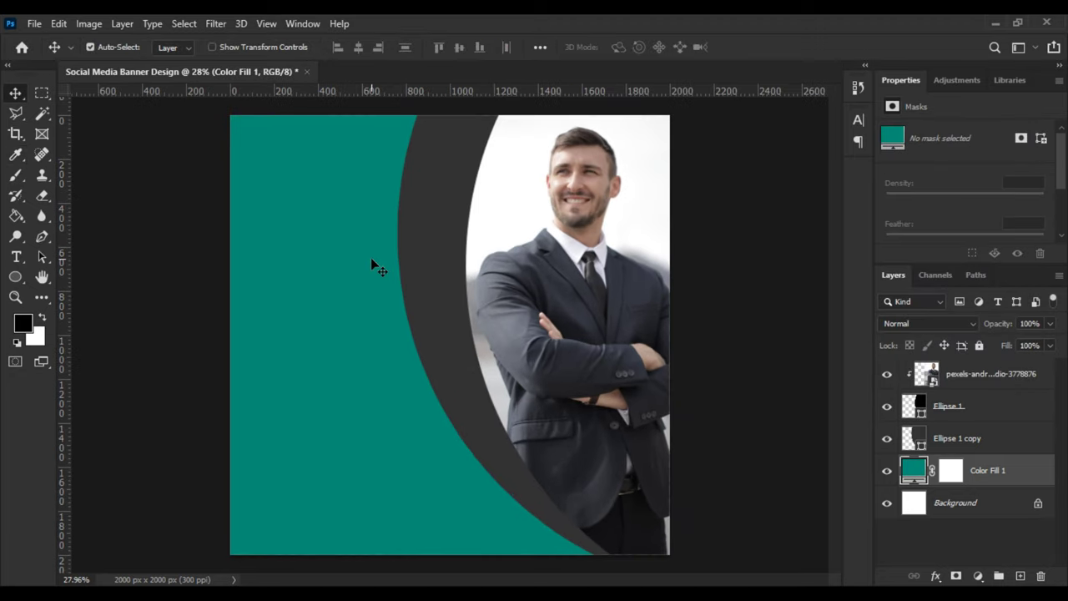
scroll(358, 275, up, 1)
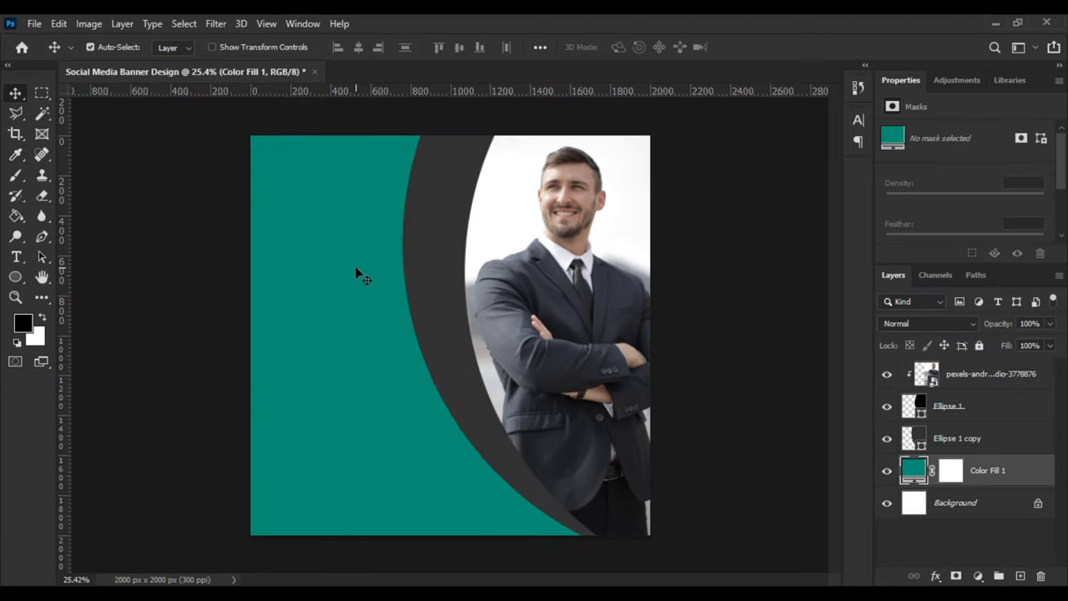
Place the city building photo and scale it over the banner's left side.
click(25, 26)
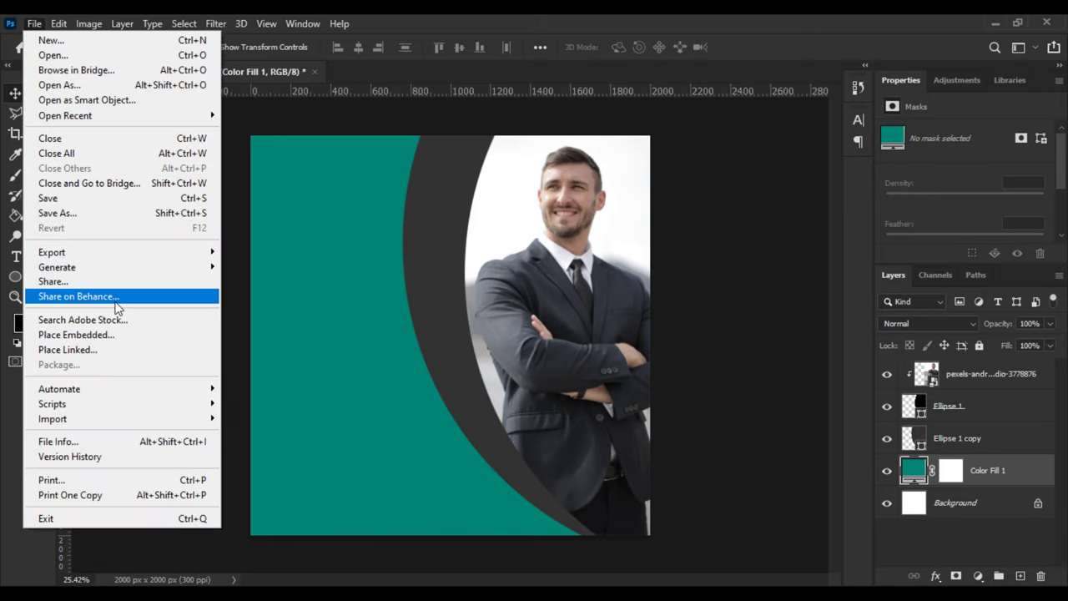
click(103, 338)
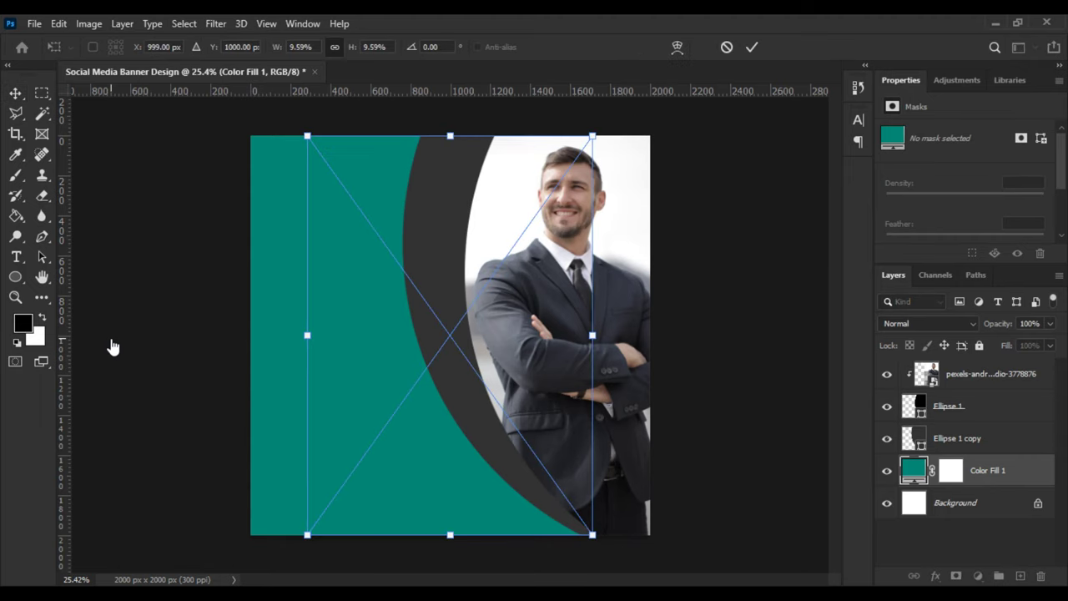
drag(349, 311, 257, 310)
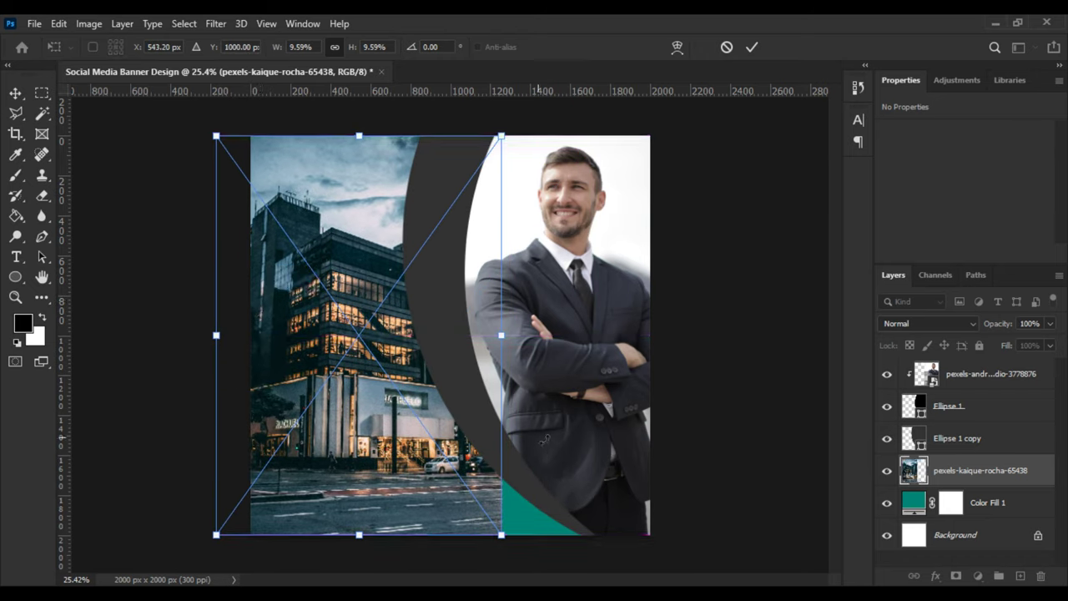
drag(495, 540, 517, 539)
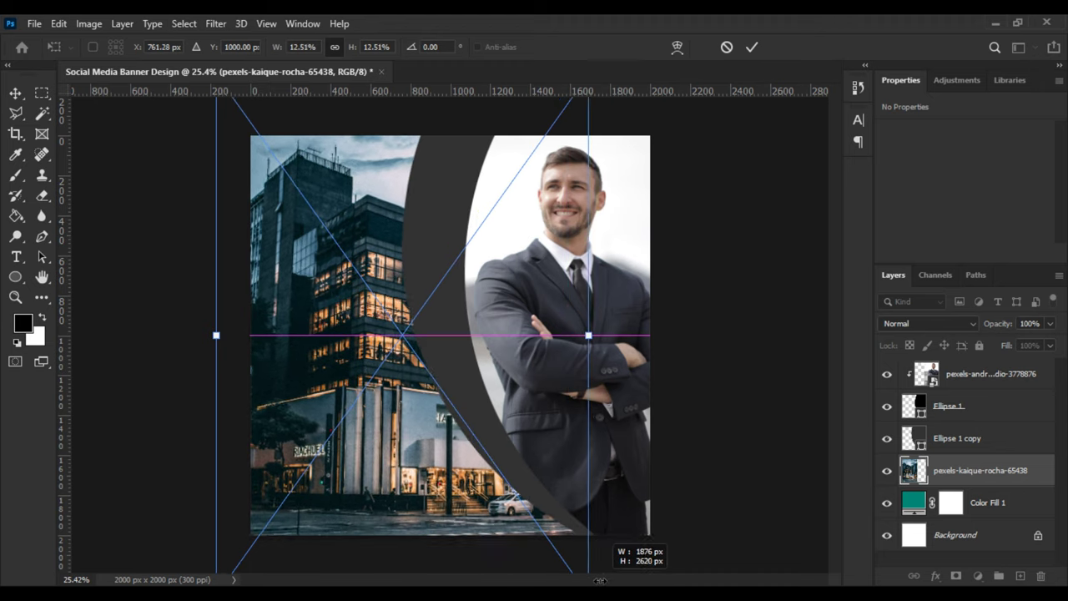
key(Return)
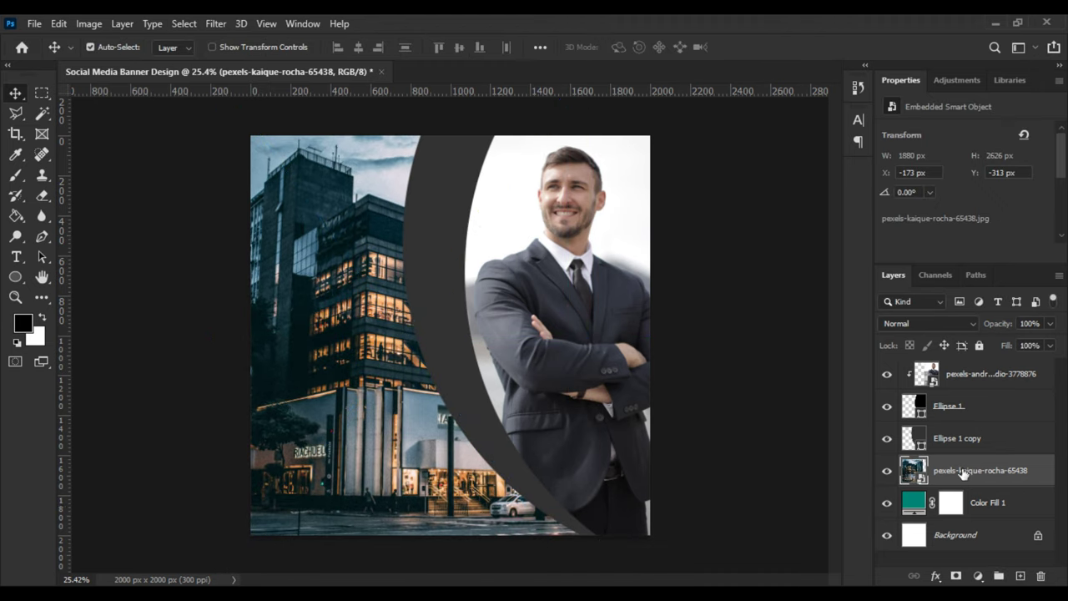
Blend the city photo as Darker Color at 60% opacity.
click(927, 323)
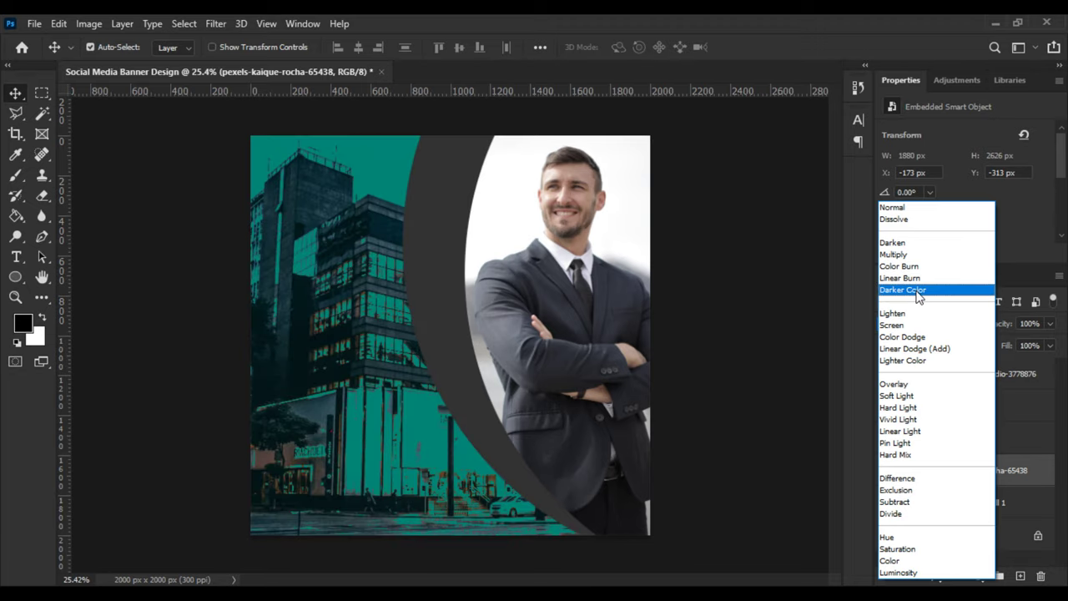
click(918, 290)
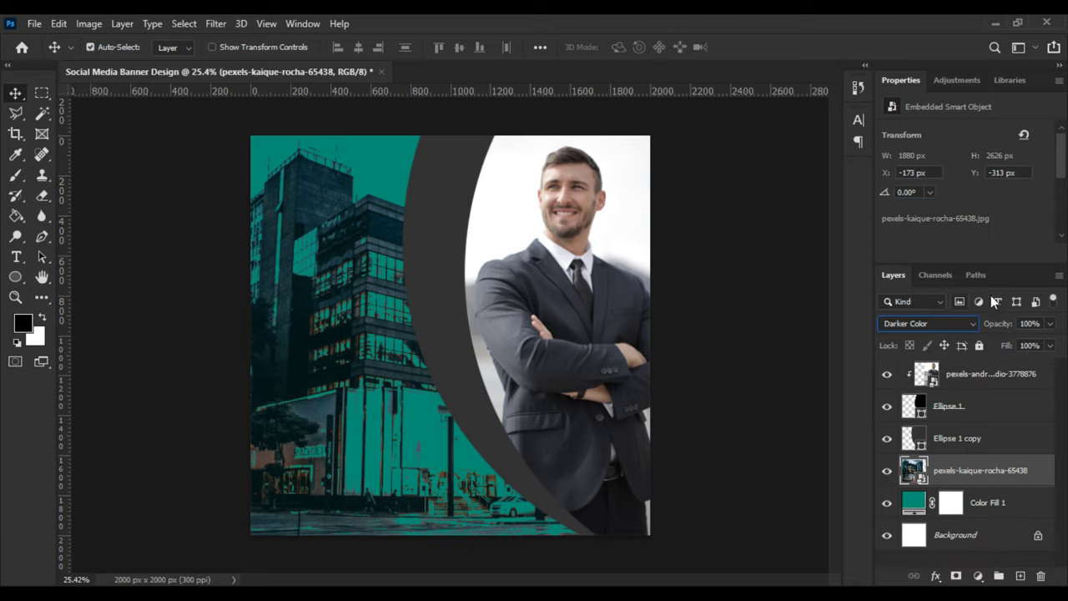
click(1050, 324)
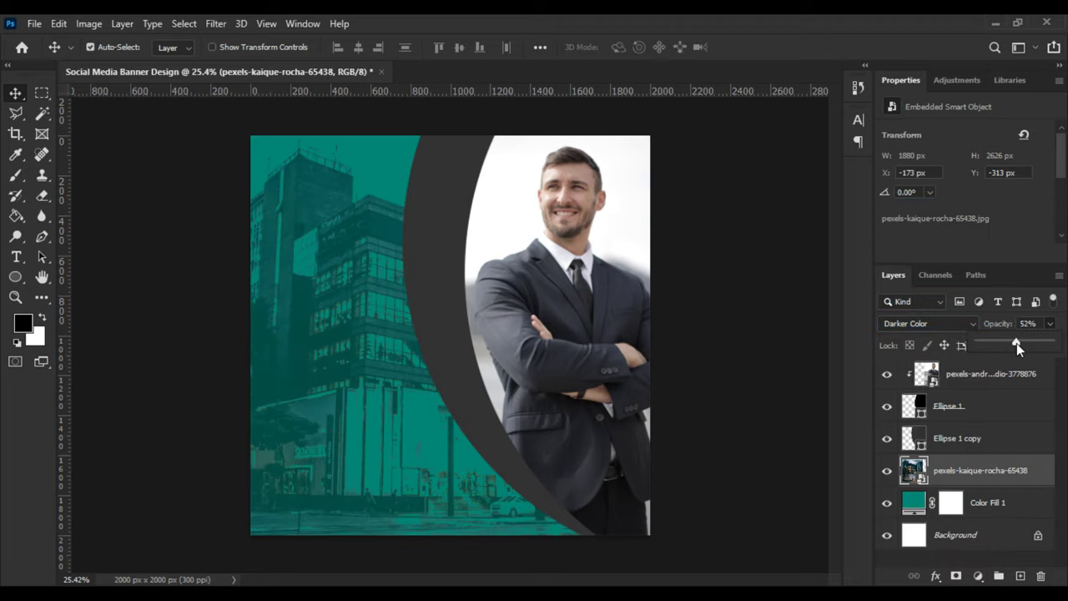
drag(1017, 343, 1009, 348)
Recolour the Ellipse 1 copy arc to a bright cyan sampled from the teal.
click(915, 442)
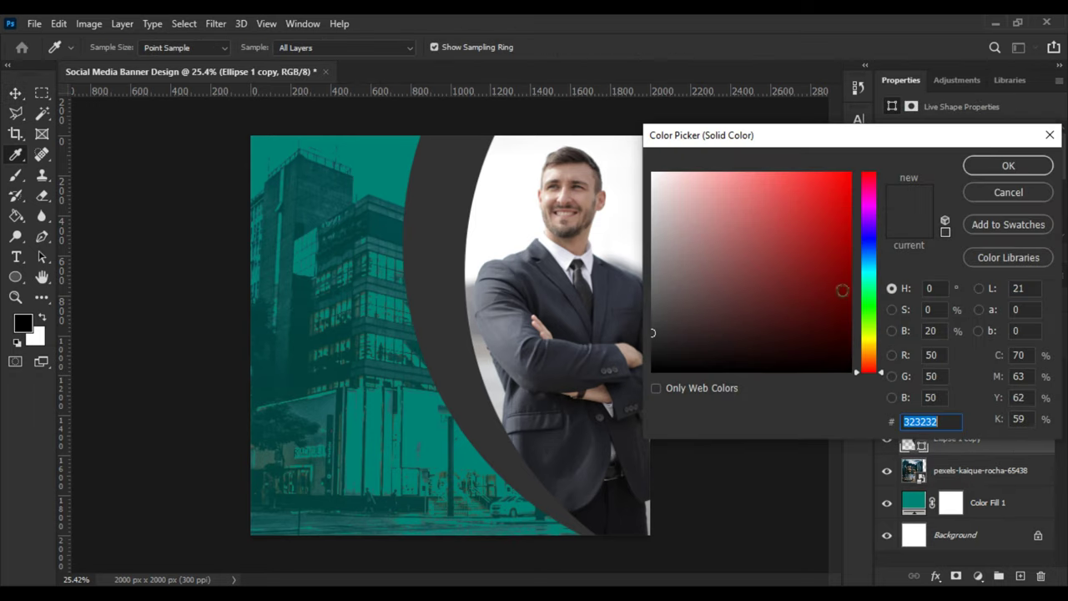
click(397, 164)
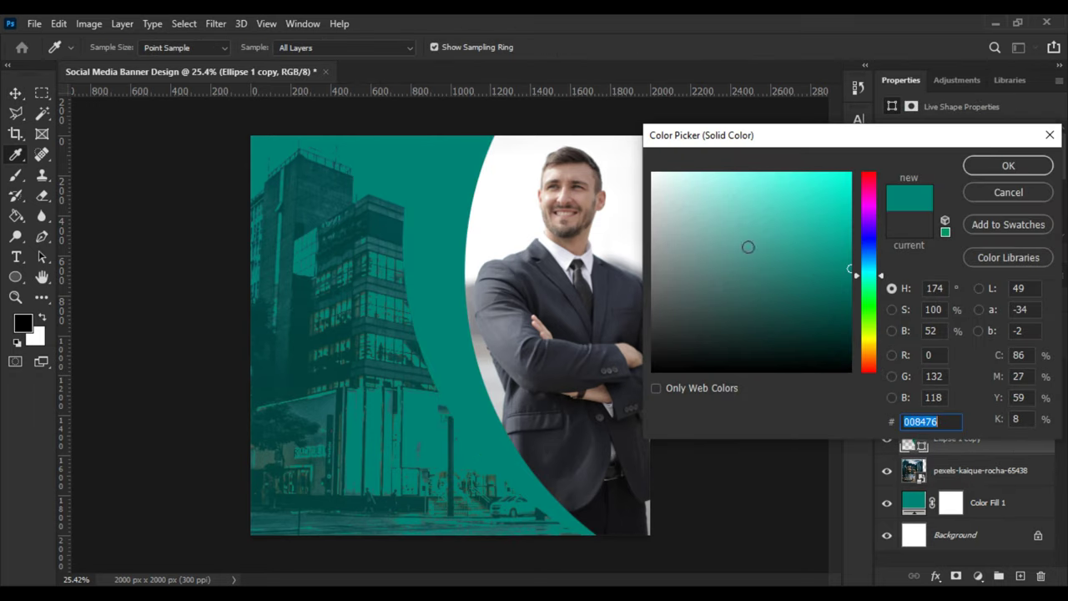
mouse_move(849, 269)
mouse_down()
mouse_move(851, 176)
mouse_move(893, 202)
mouse_up()
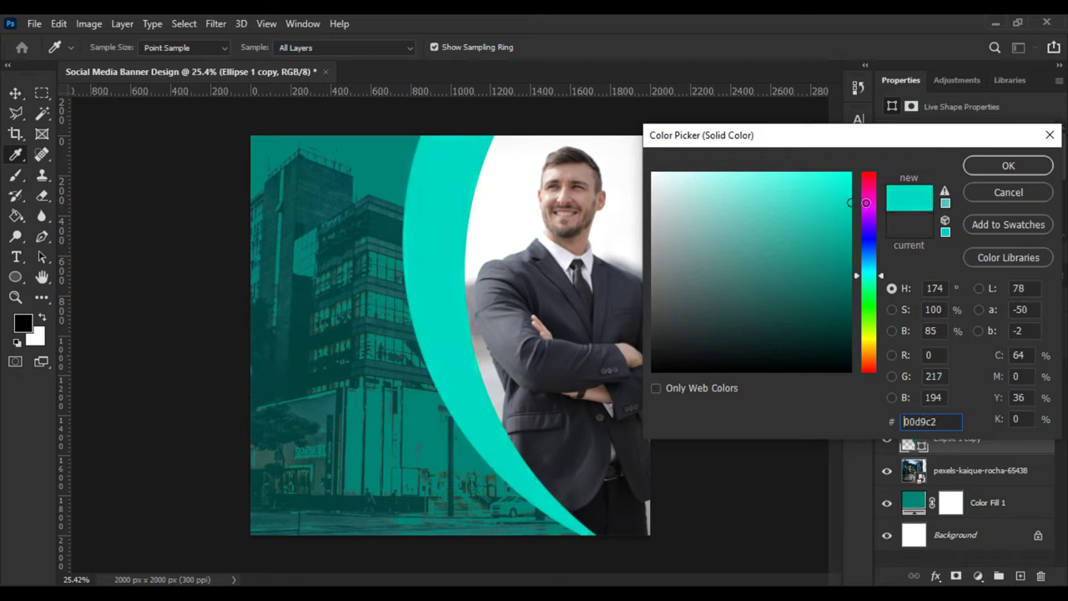
click(1006, 166)
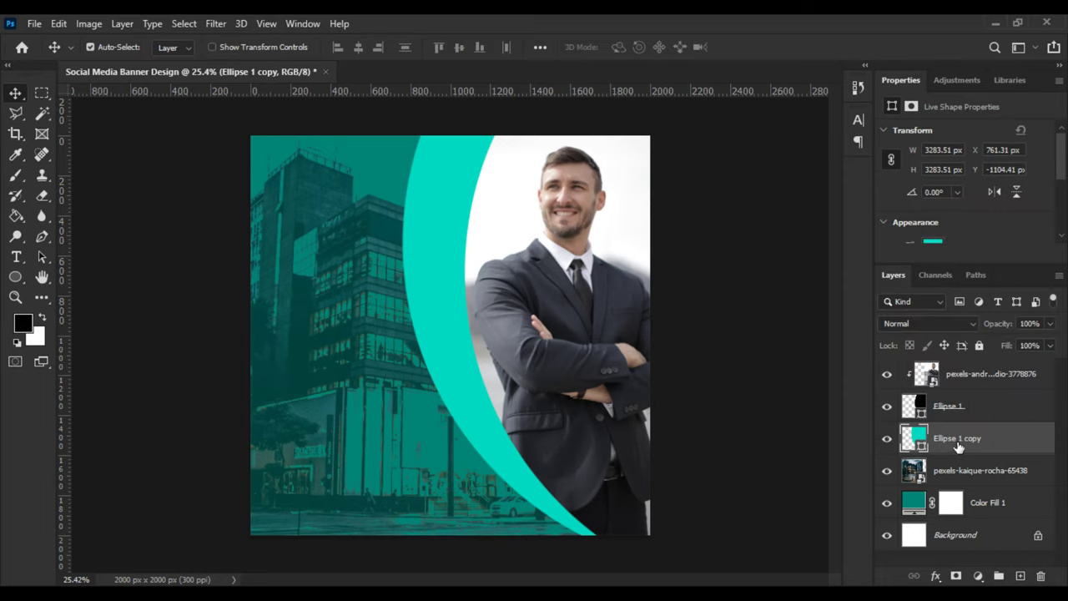
Give the arc an Inner Shadow at about 74% opacity and 68 px size.
right_click(958, 447)
click(818, 36)
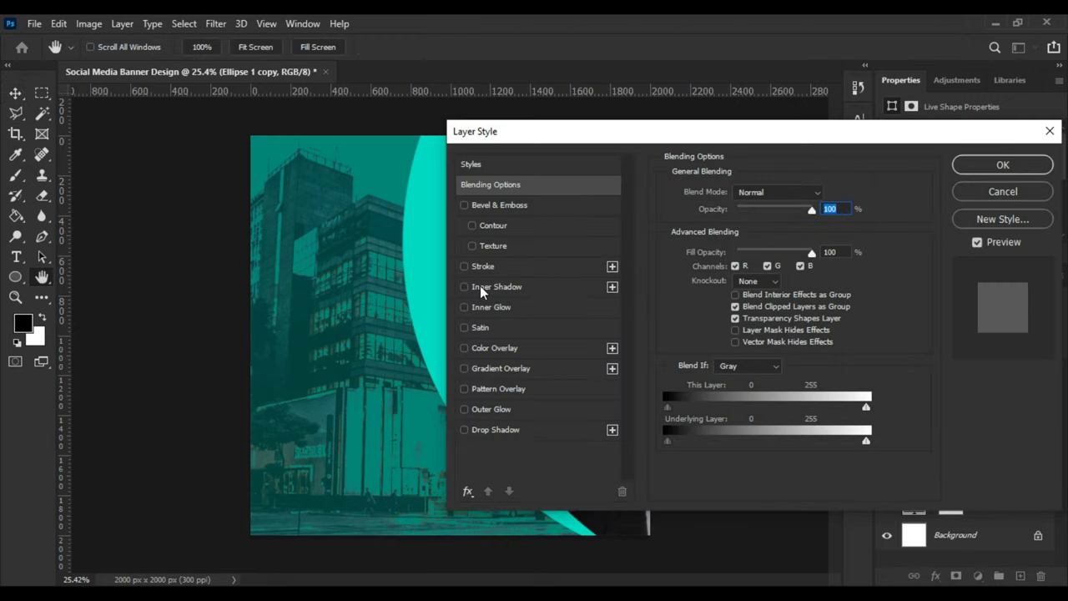
click(481, 288)
drag(587, 133, 687, 134)
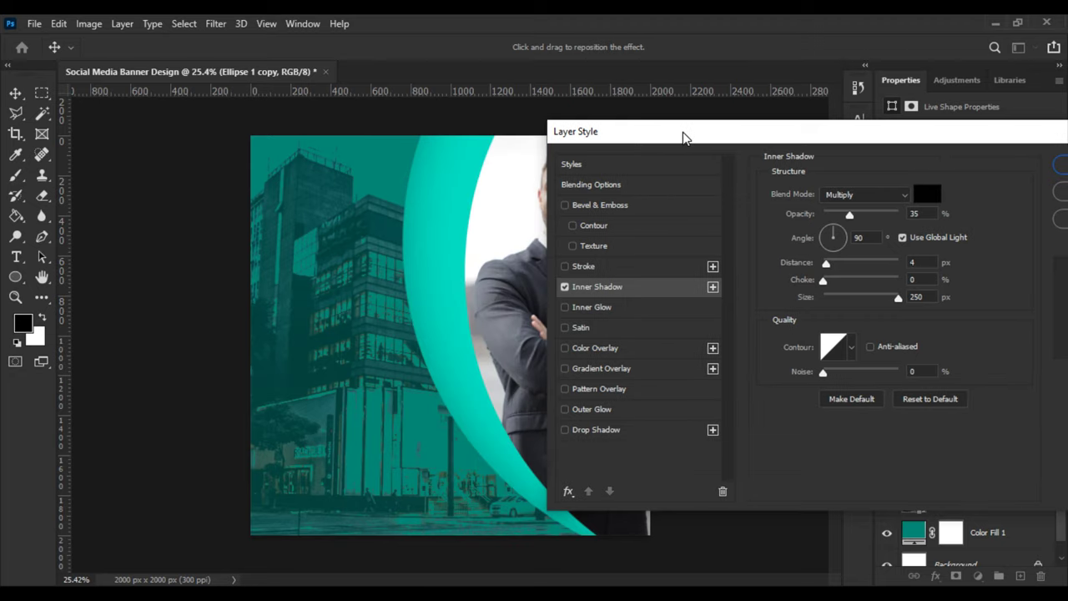
drag(849, 215, 880, 219)
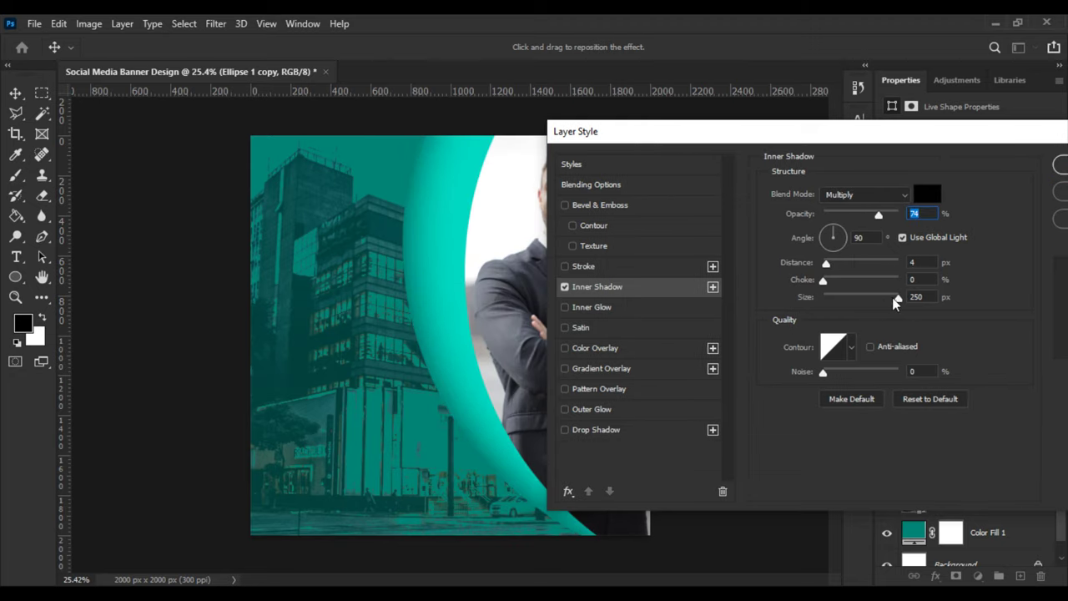
mouse_move(897, 298)
mouse_down()
mouse_move(848, 298)
mouse_move(899, 298)
mouse_up()
click(1060, 165)
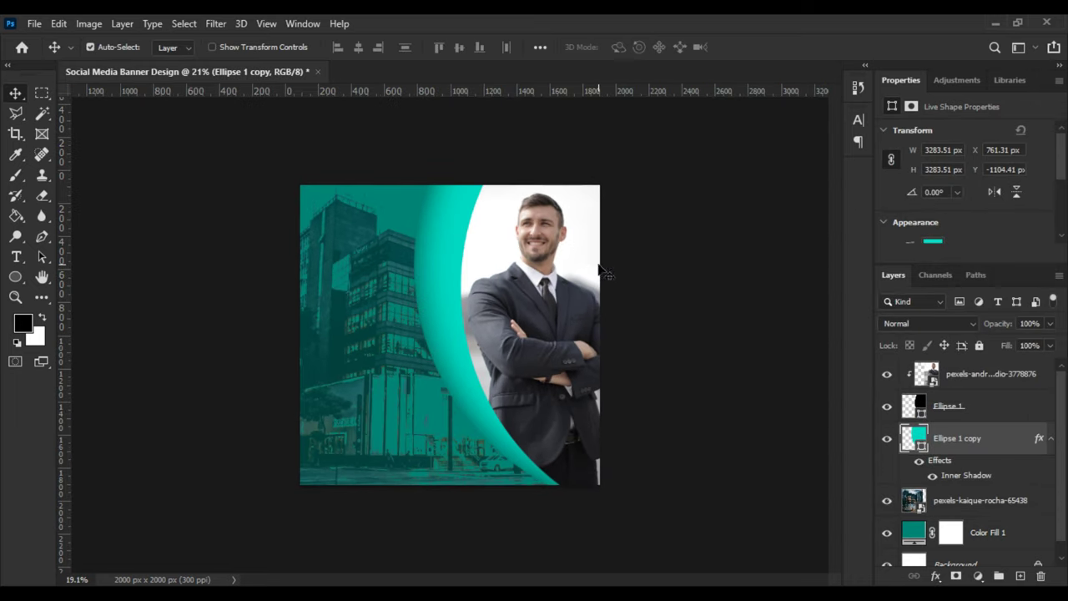
With the Pen tool, start a curved path arcing across the banner's lower area.
scroll(584, 317, up, 3)
scroll(573, 338, down, 1)
scroll(576, 351, down, 1)
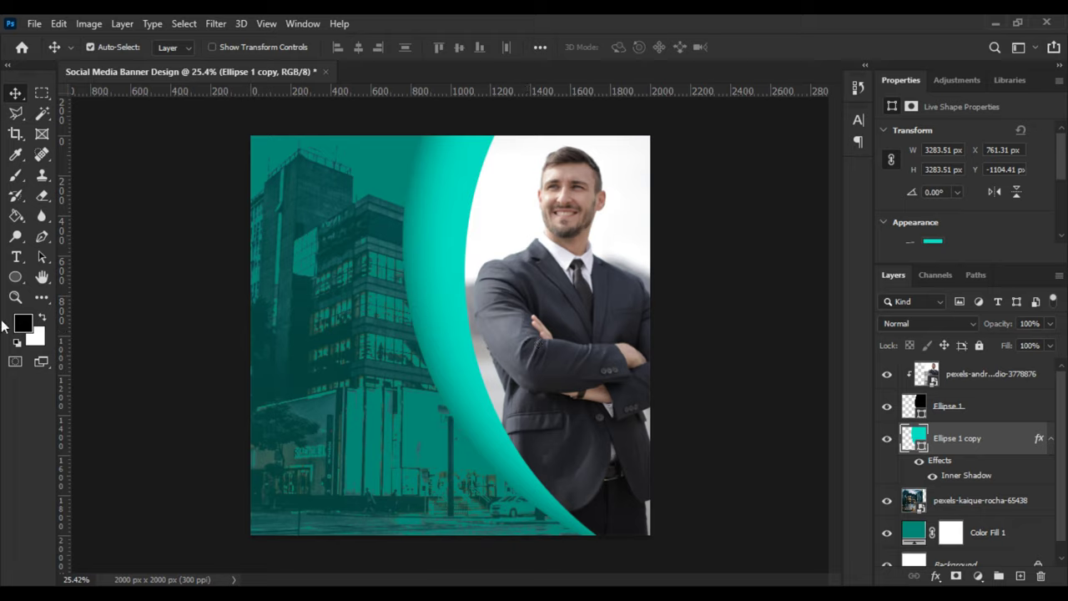
click(42, 237)
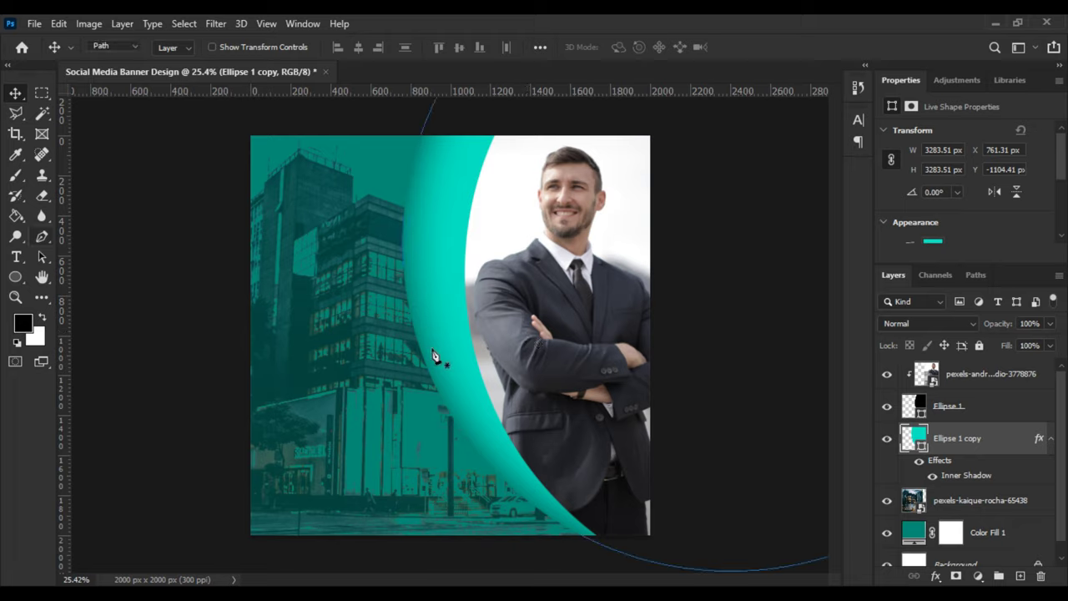
click(970, 375)
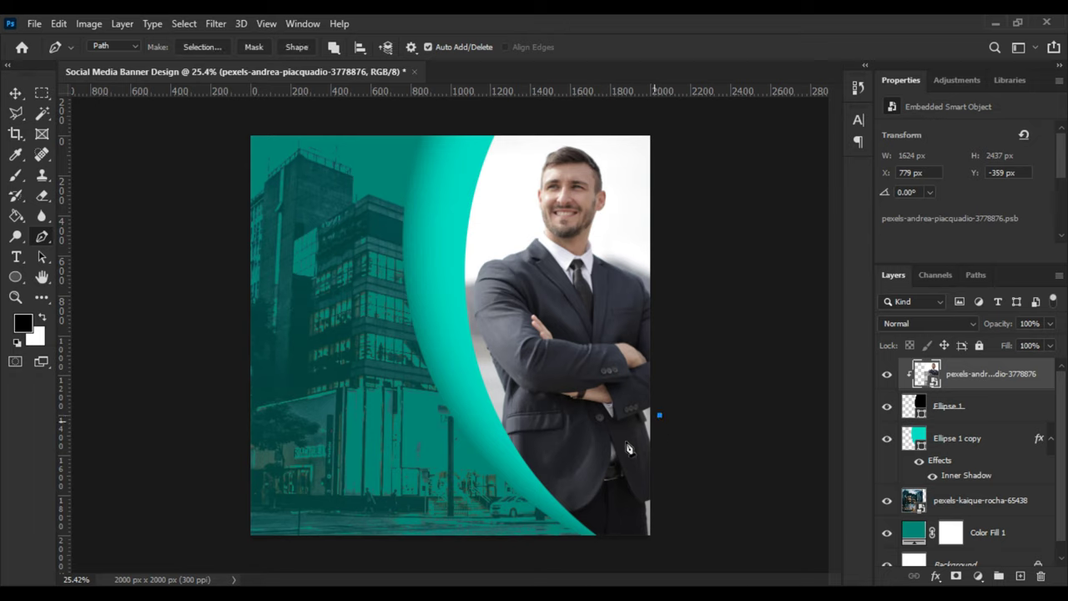
mouse_move(227, 486)
mouse_down()
mouse_move(2, 414)
mouse_move(1, 432)
mouse_up()
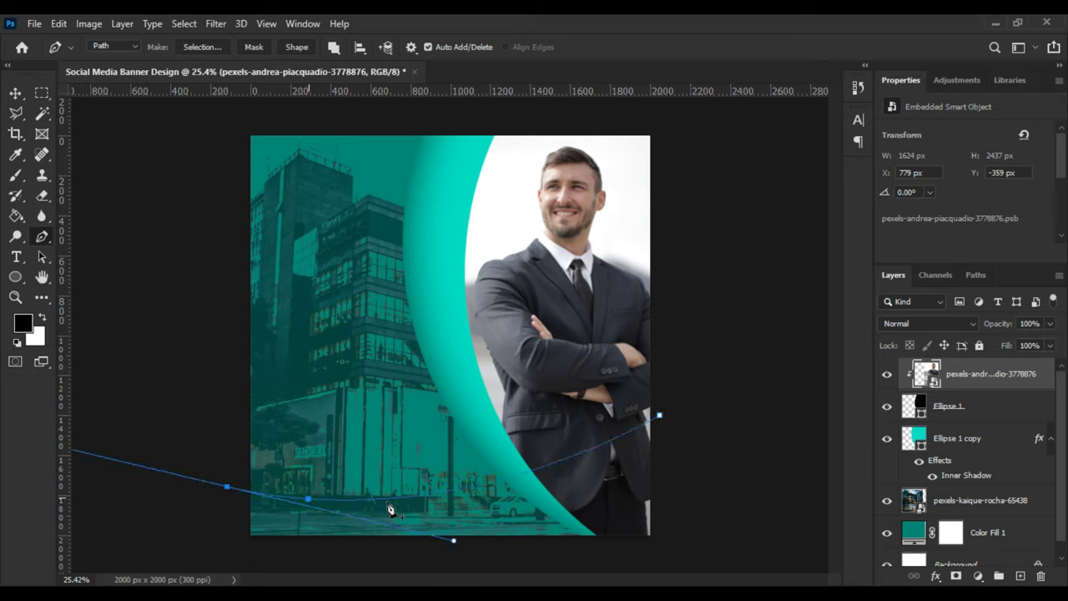
key(ctrl+z)
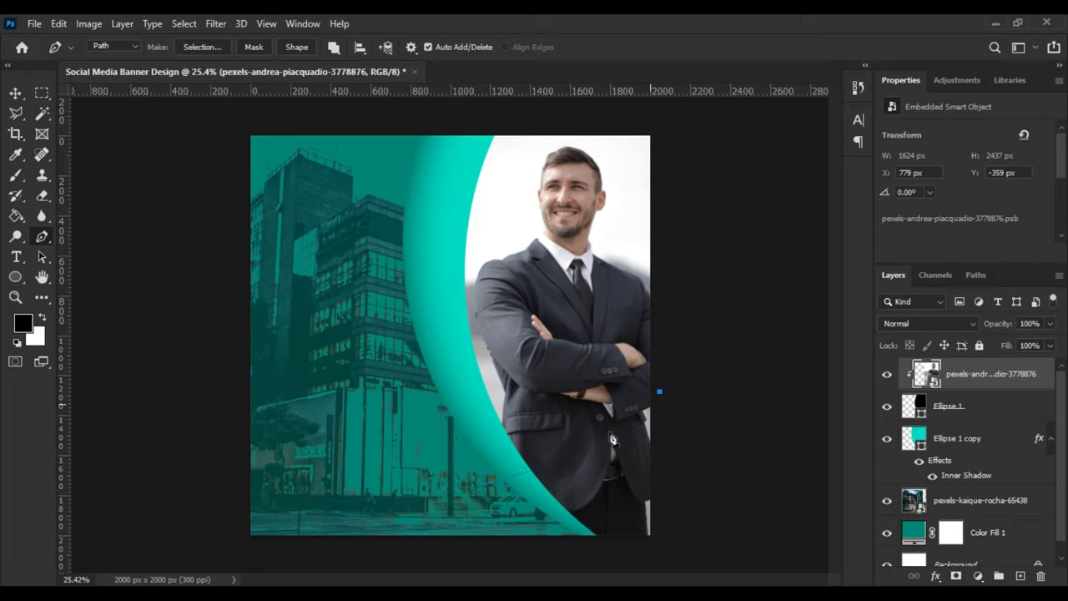
mouse_move(227, 472)
mouse_down()
mouse_move(3, 392)
mouse_move(2, 406)
mouse_up()
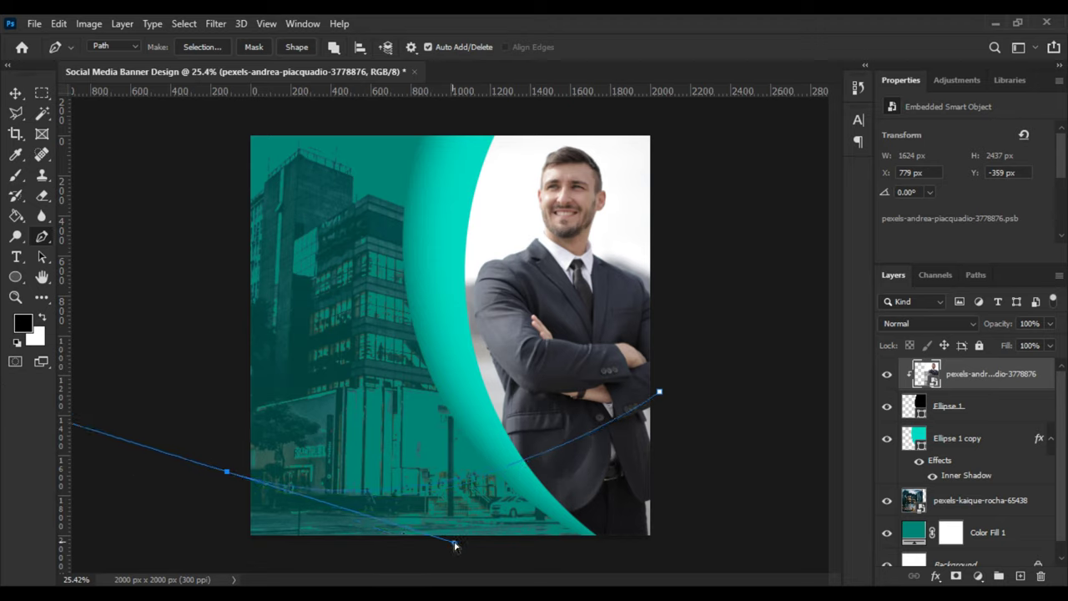
mouse_move(454, 545)
mouse_down()
mouse_move(470, 528)
mouse_move(440, 563)
mouse_move(506, 559)
mouse_move(495, 555)
mouse_up()
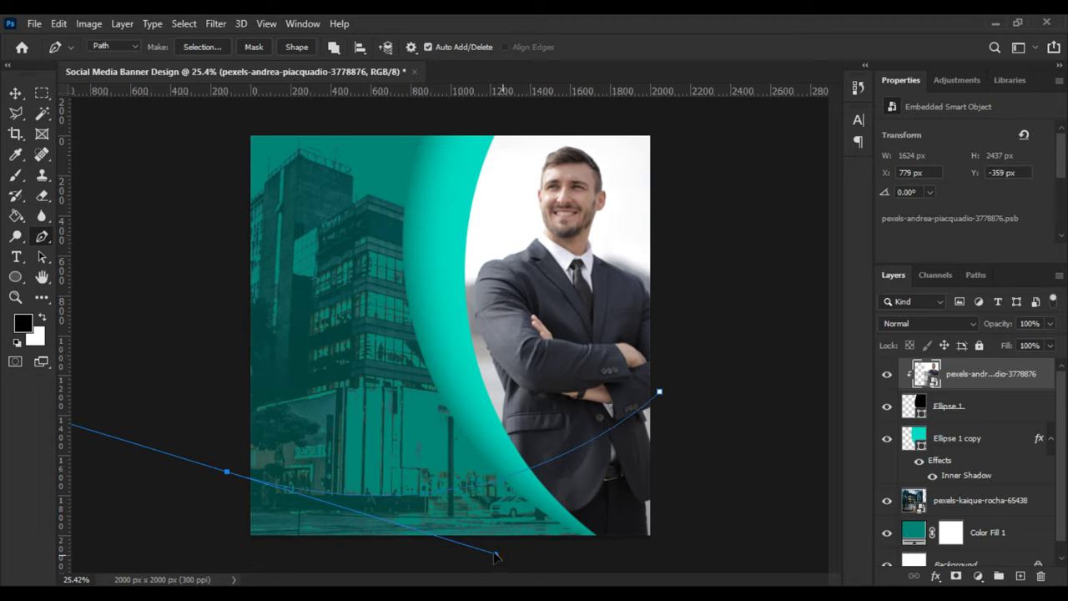
Close the path below the banner's bottom edge and convert it to a selection.
click(227, 473)
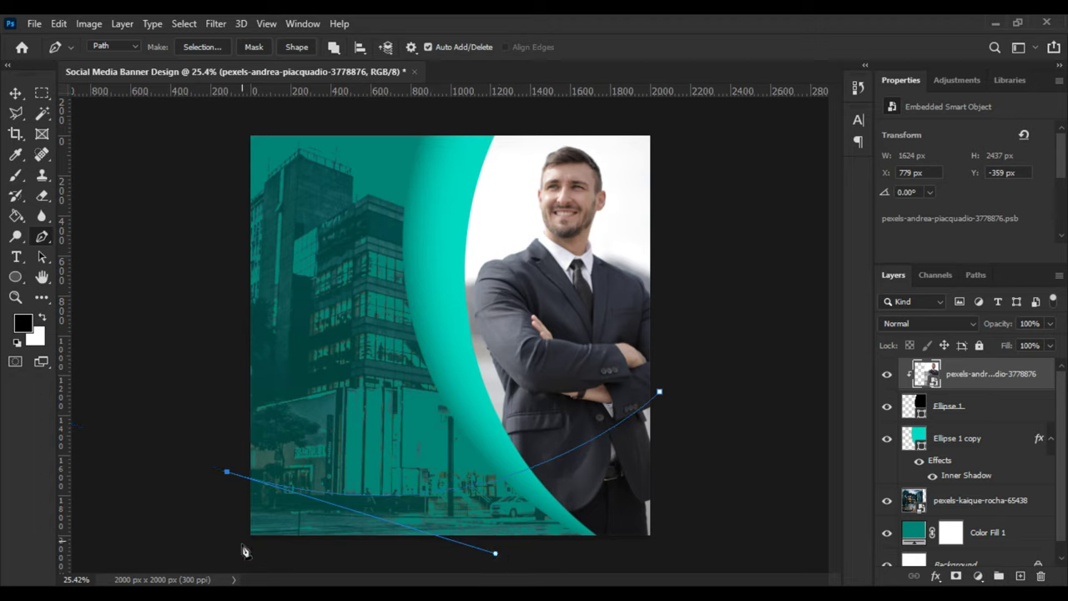
click(227, 552)
click(665, 552)
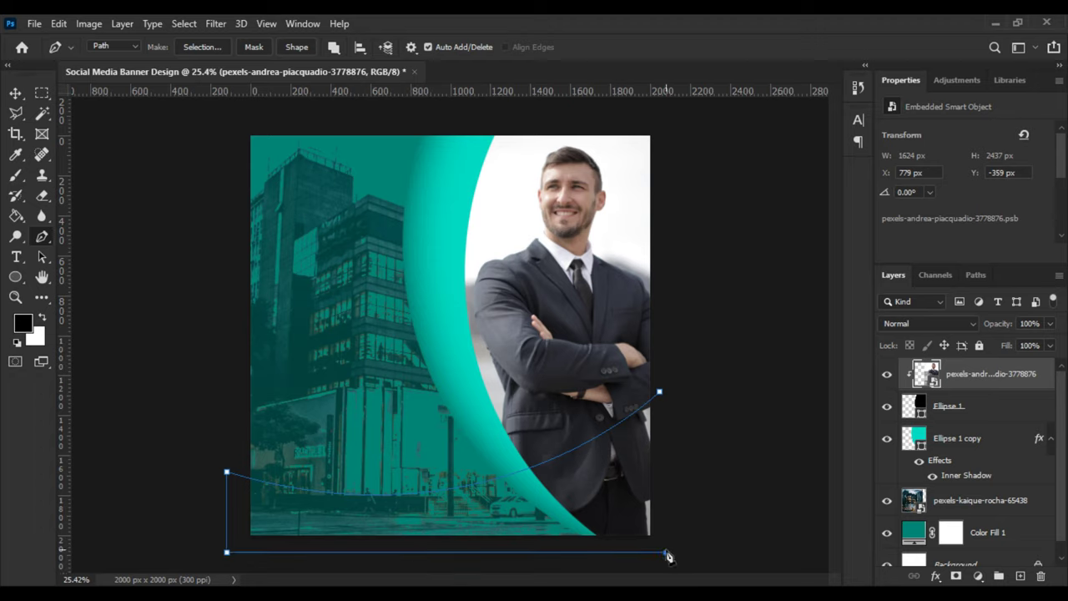
click(660, 391)
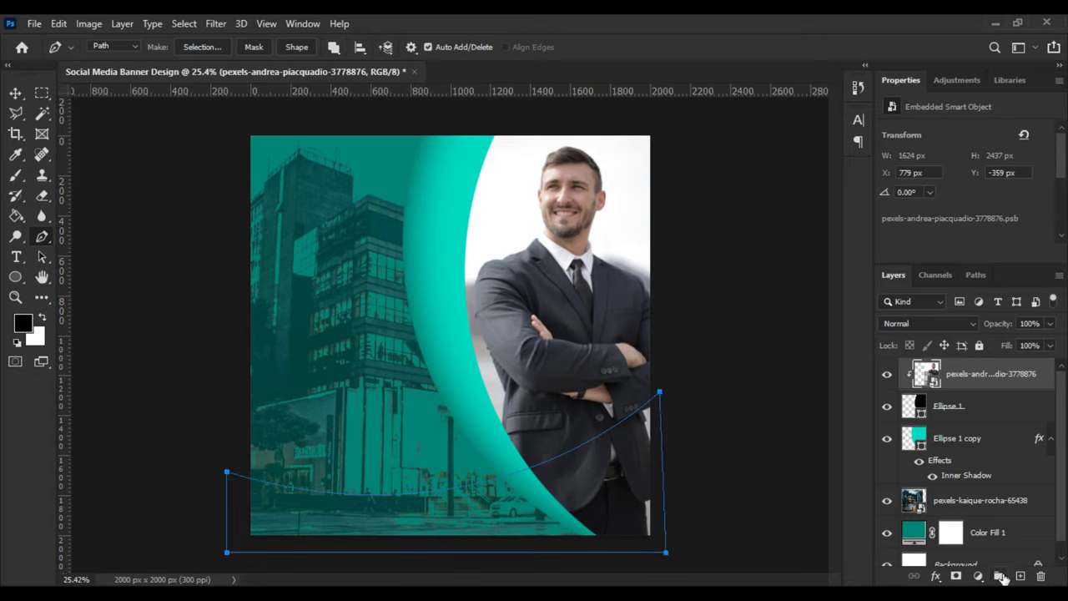
right_click(636, 476)
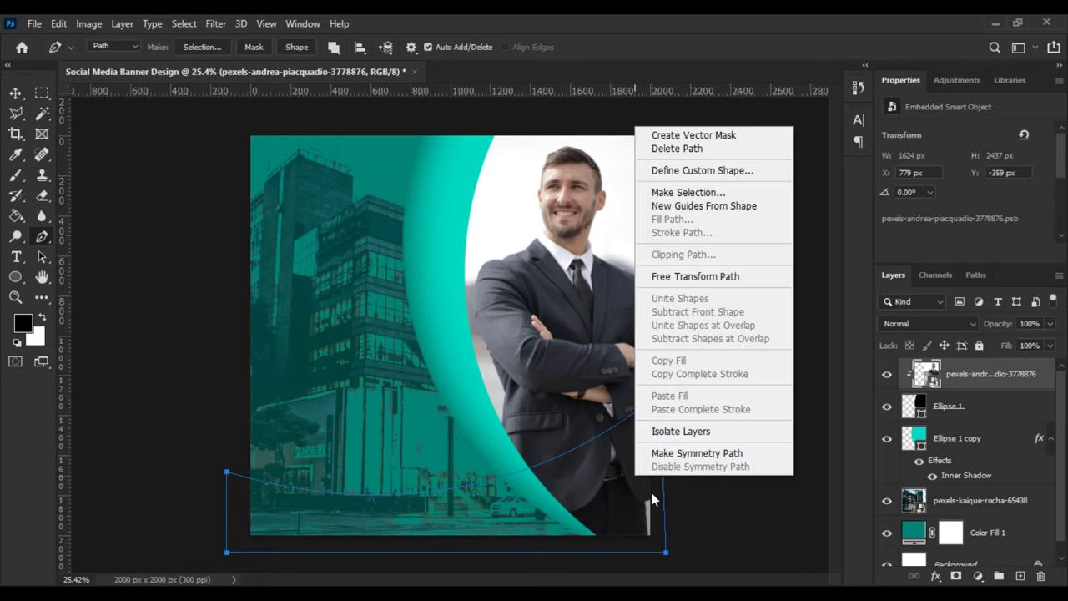
click(686, 193)
Fill the curved selection with a white #ffffff Solid Color fill layer.
click(615, 156)
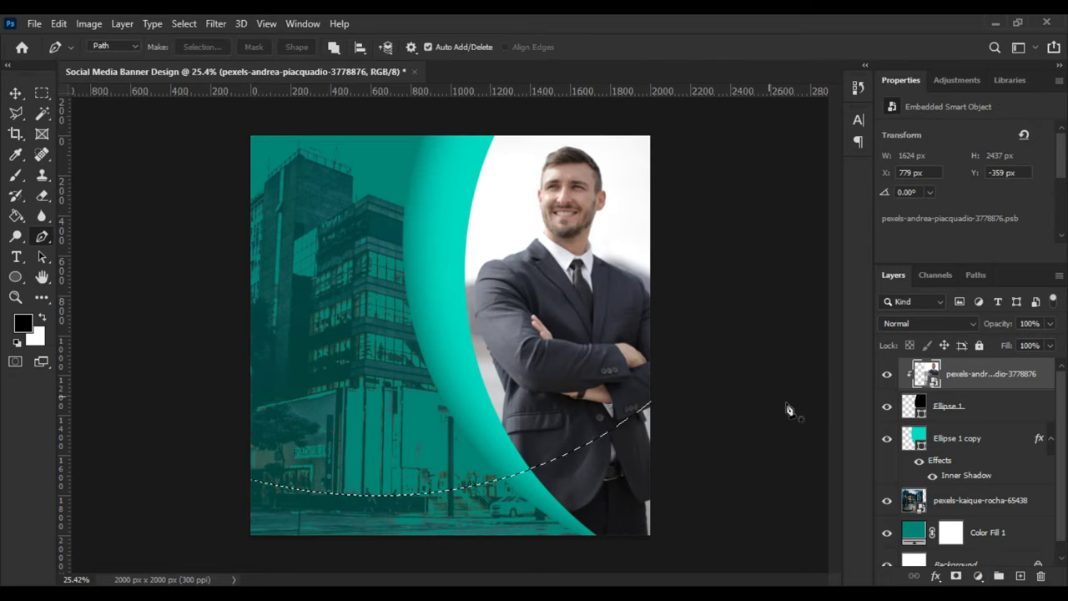
click(978, 576)
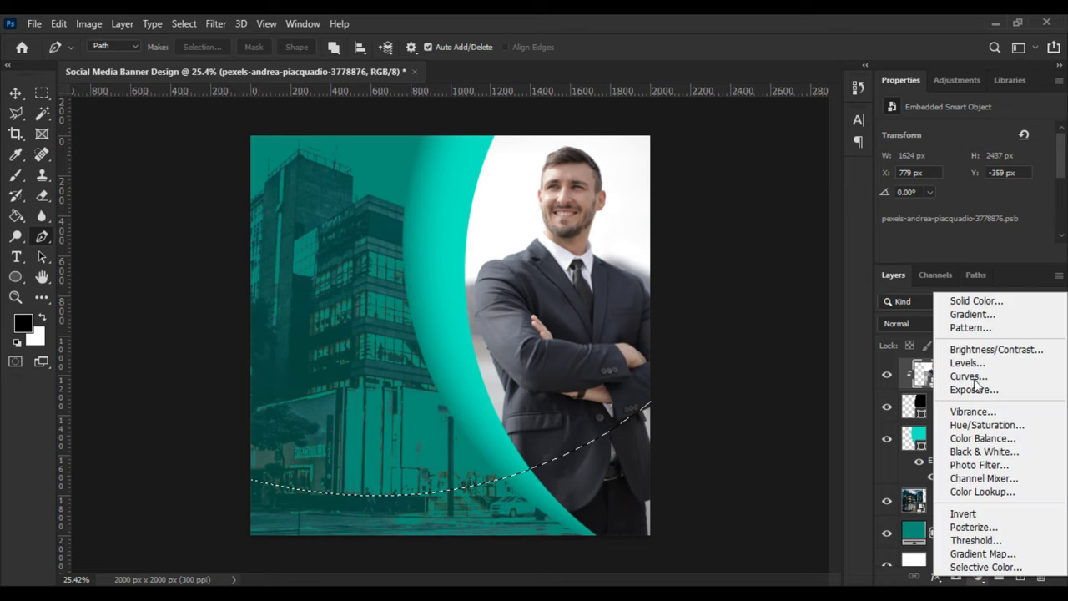
click(975, 301)
mouse_move(684, 200)
mouse_down()
mouse_move(620, 167)
mouse_move(591, 129)
mouse_up()
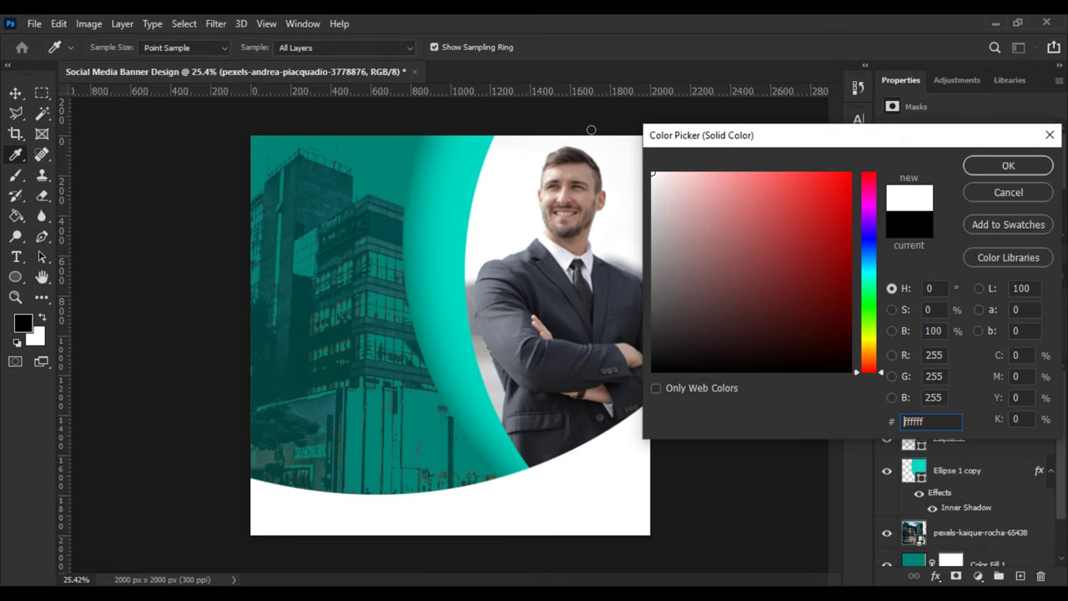
click(1005, 167)
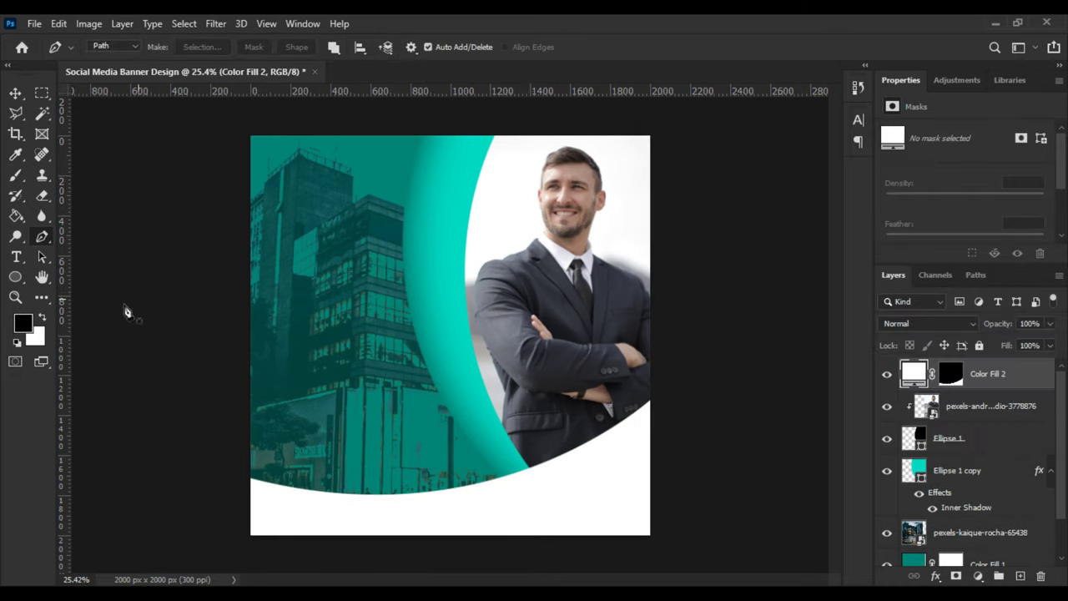
Nudge the white curved band slightly right into place at the bottom.
click(16, 93)
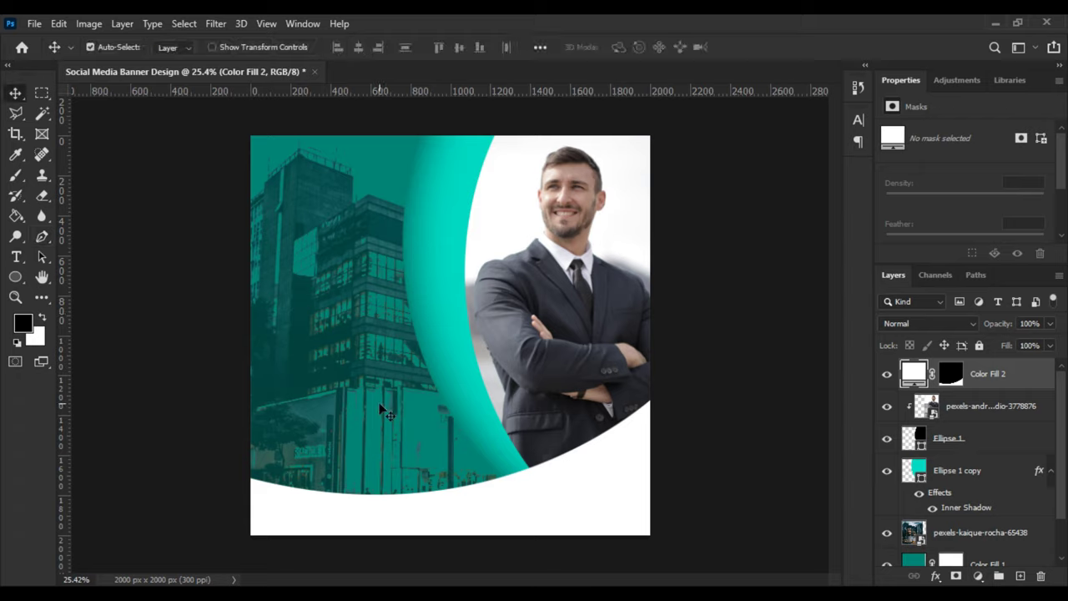
drag(511, 495, 524, 495)
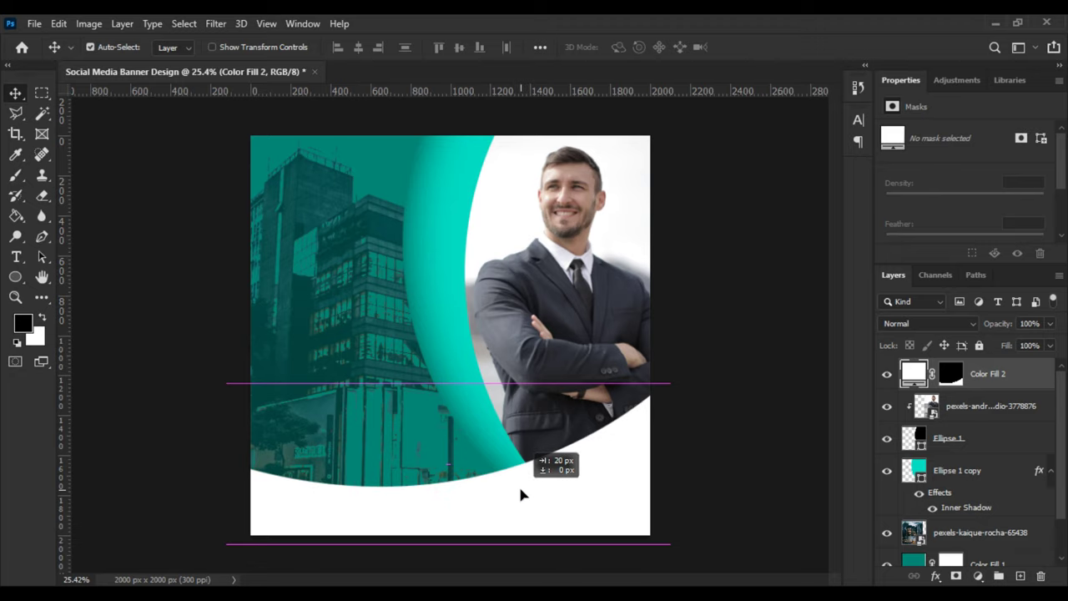
drag(525, 495, 545, 492)
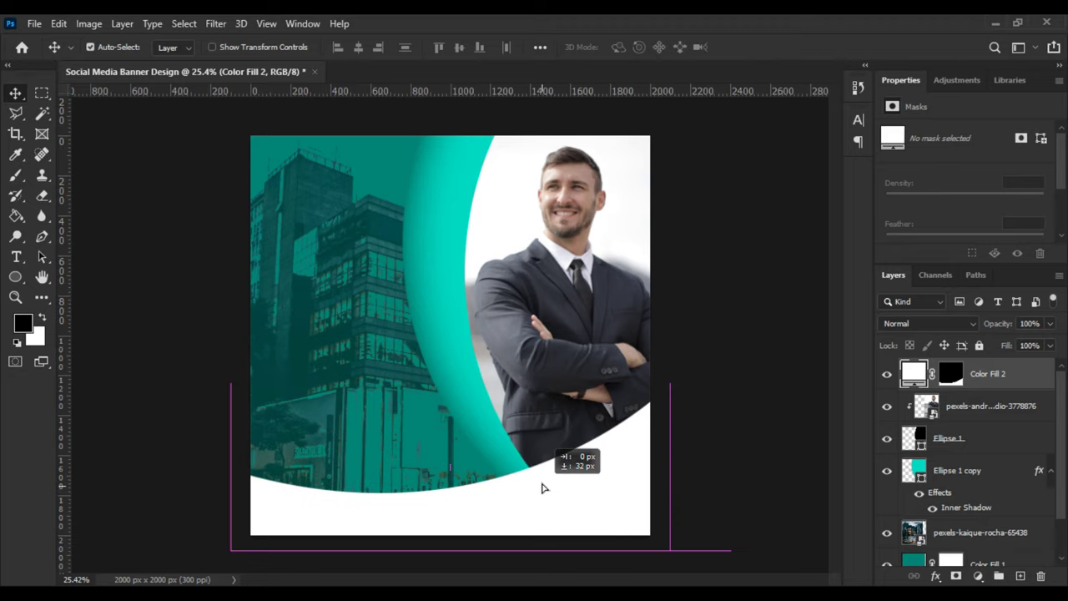
scroll(361, 522, up, 2)
scroll(355, 516, up, 2)
scroll(355, 516, down, 2)
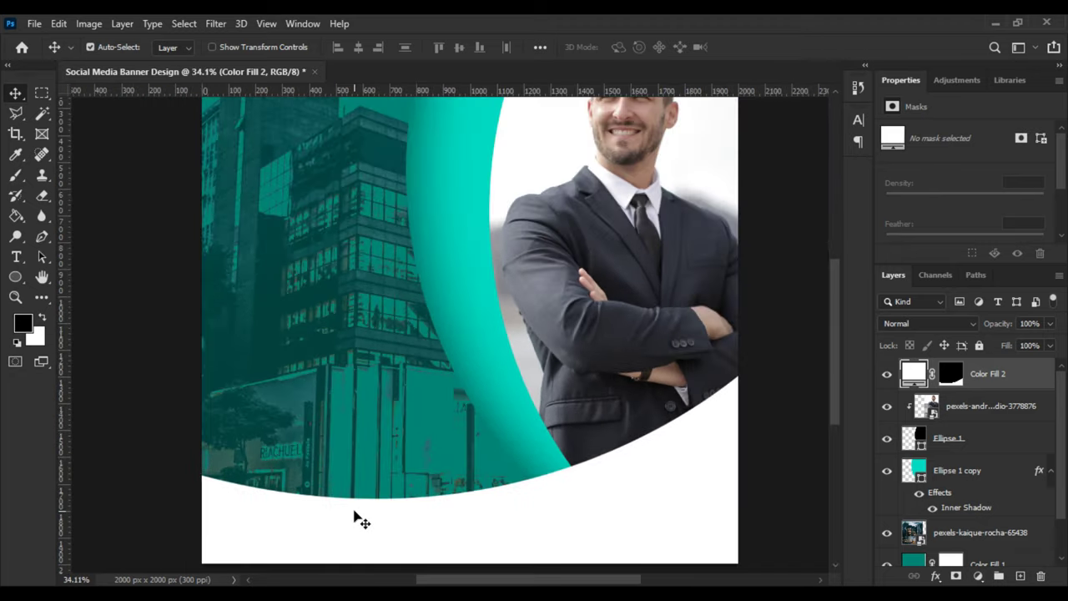
scroll(355, 515, up, 1)
scroll(355, 516, down, 1)
scroll(355, 515, down, 1)
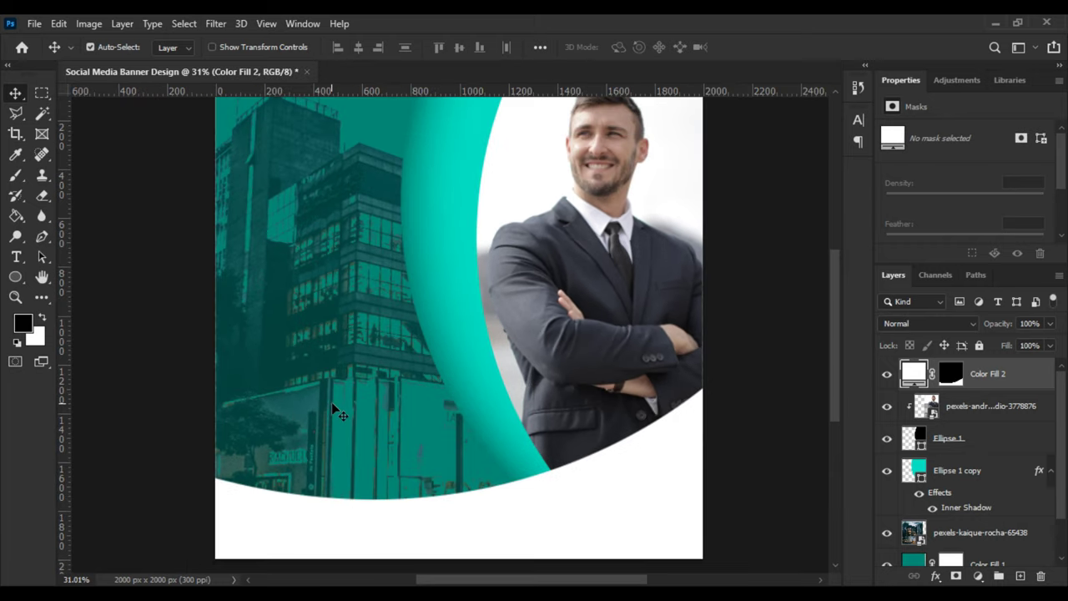
scroll(333, 406, down, 1)
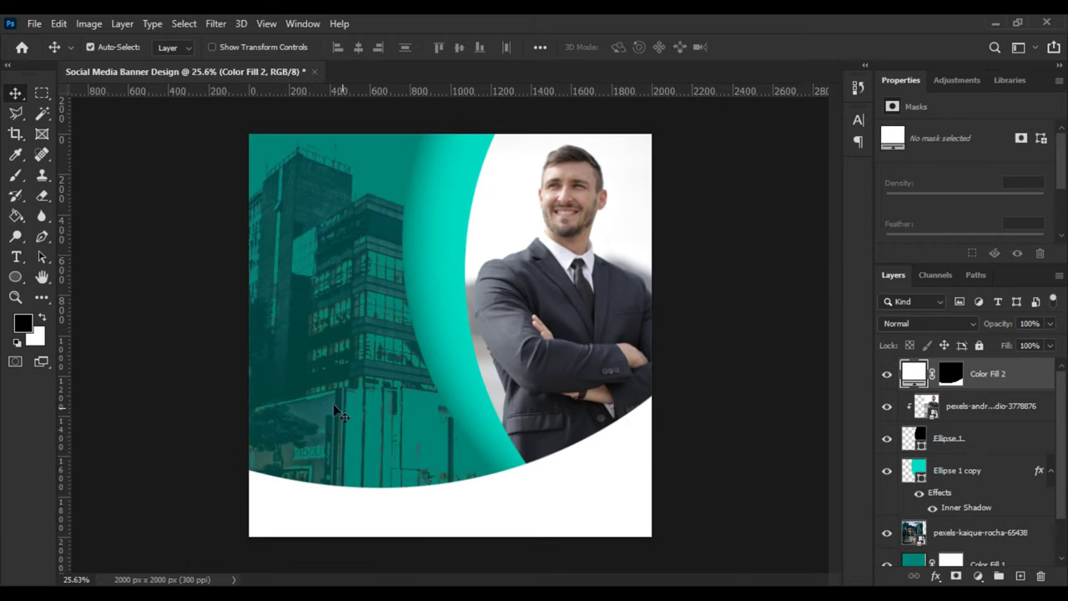
Add a new white 'Digital' text layer on the teal area.
click(15, 257)
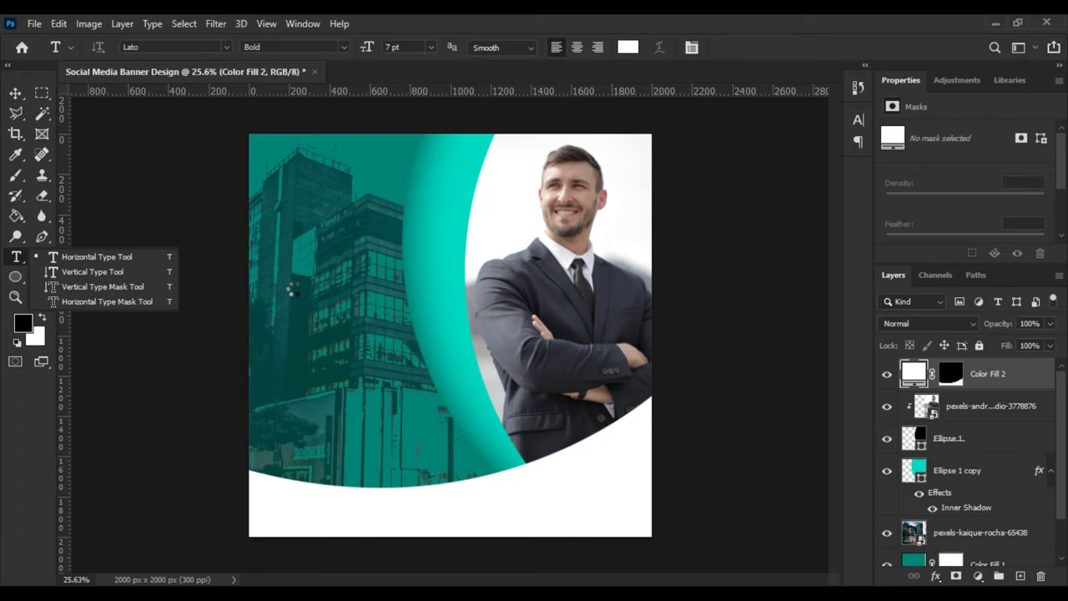
click(290, 296)
text(Digital)
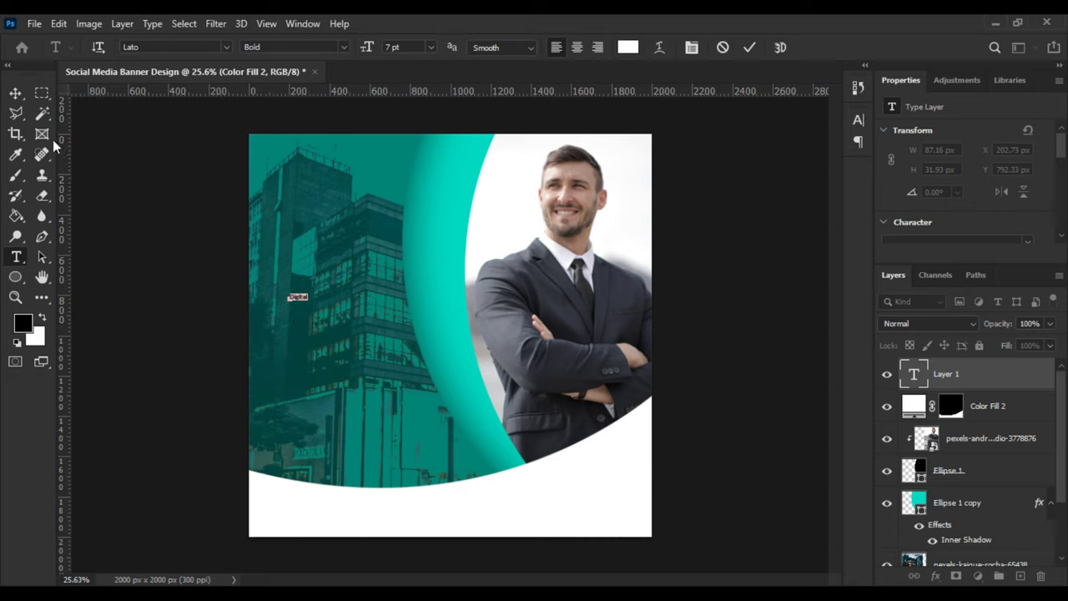
key(ctrl+Return)
Enlarge the Digital text and place it in the upper left over the building.
key(ctrl+t)
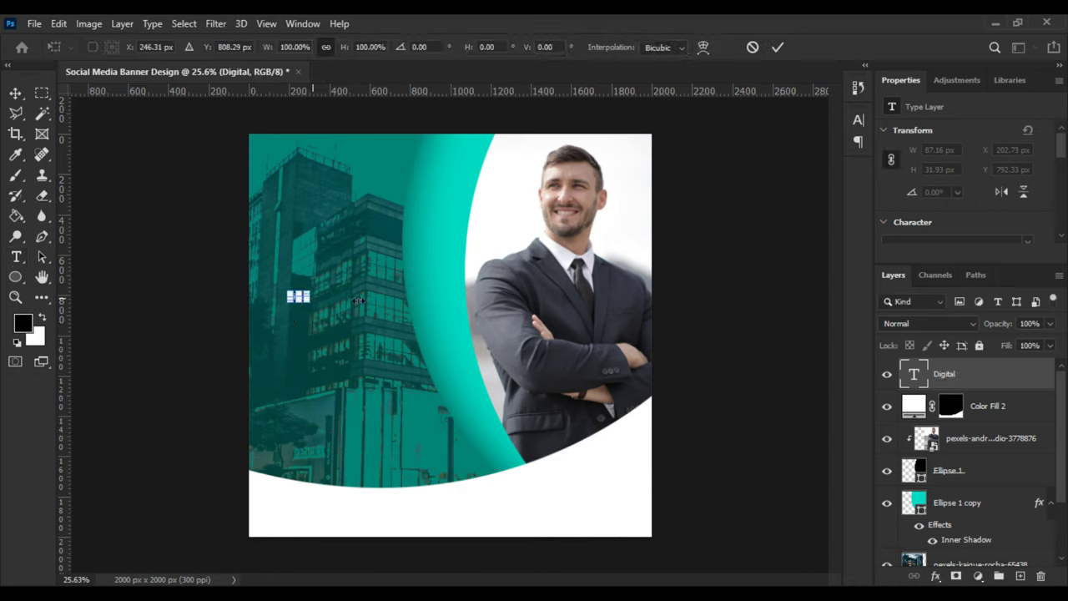
drag(310, 304, 464, 327)
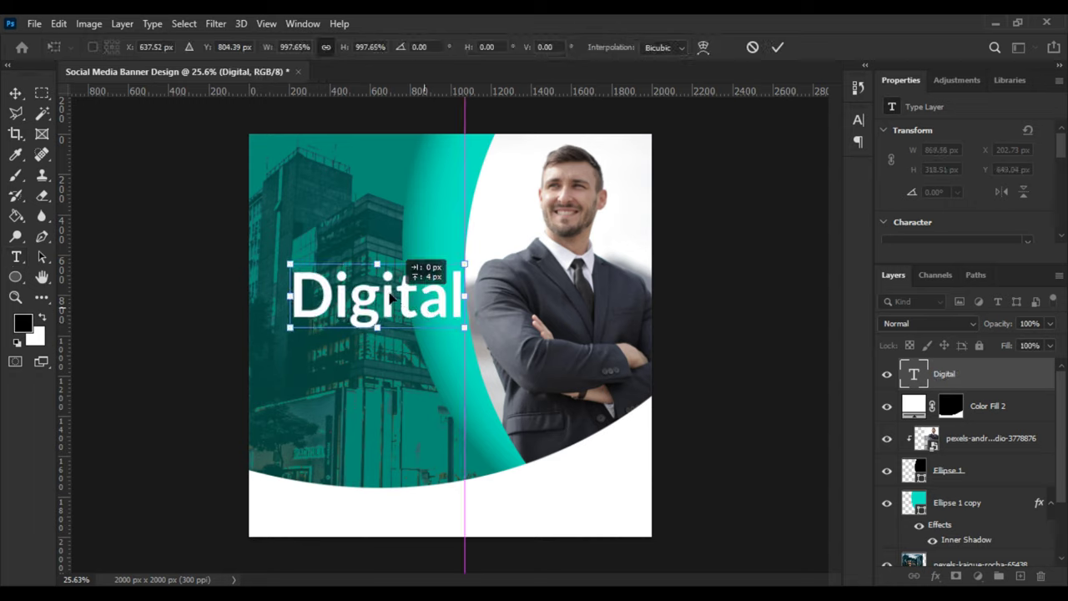
drag(390, 298, 359, 273)
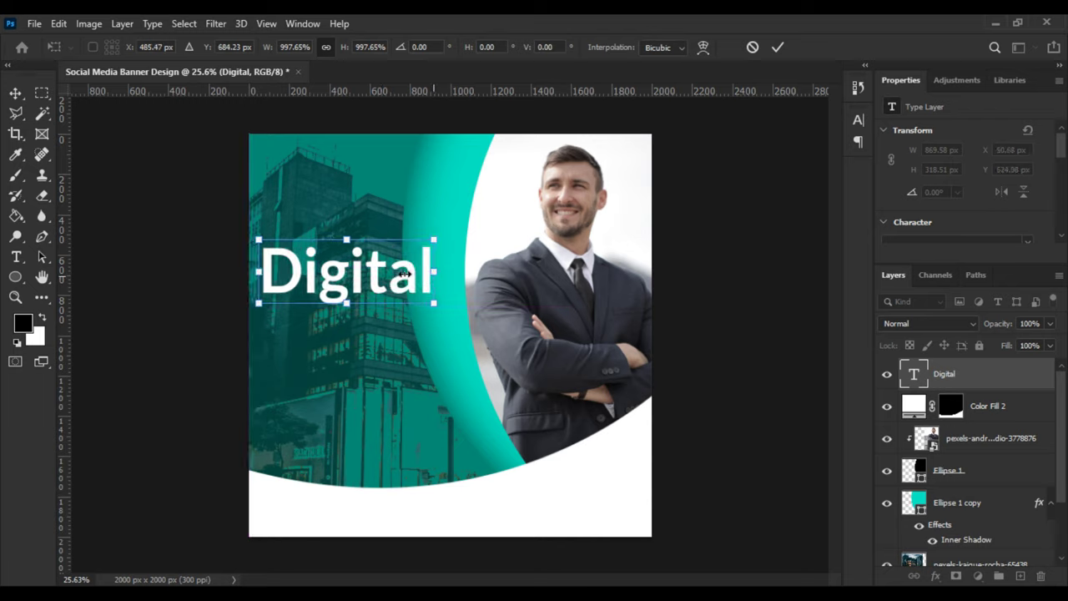
drag(433, 271, 370, 263)
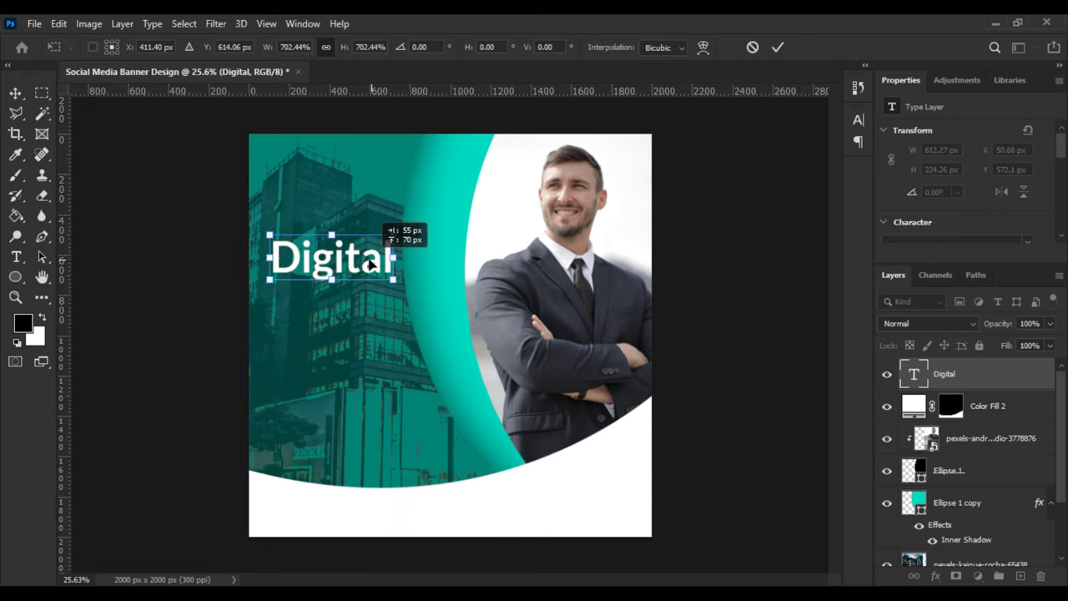
key(Return)
scroll(338, 284, up, 2)
scroll(338, 283, up, 2)
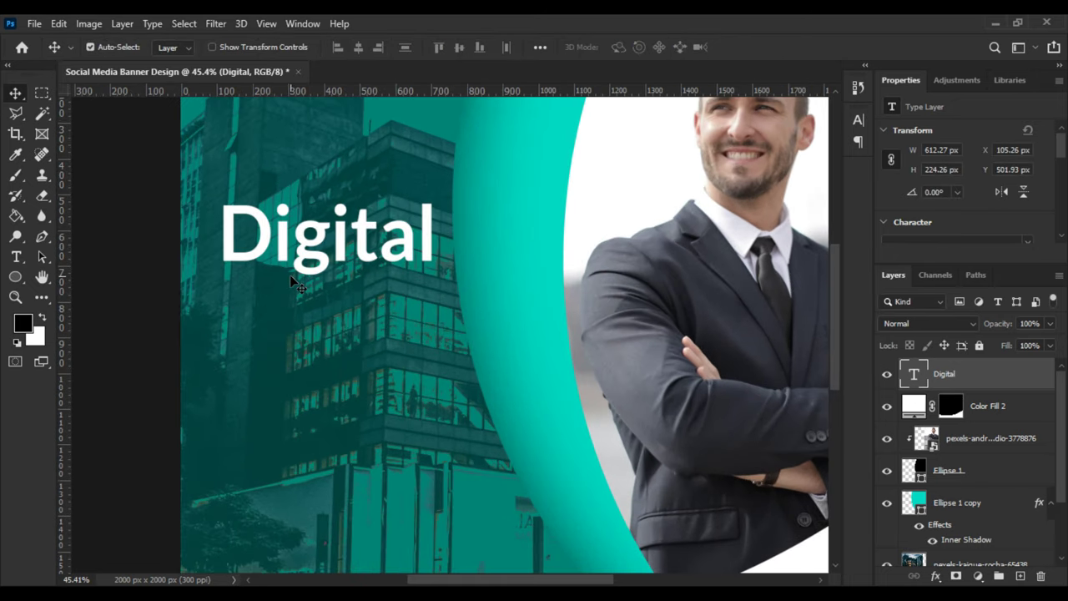
Duplicate the Digital line below and retype the copy as 'Marketing'.
alt+drag(306, 274, 305, 350)
click(16, 256)
double_click(247, 315)
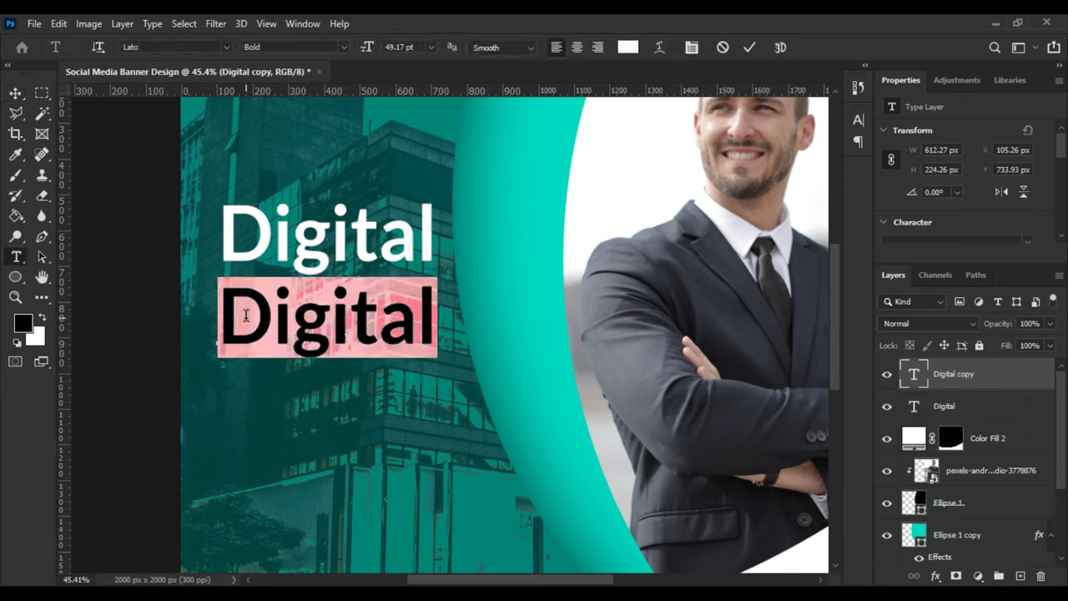
text(m)
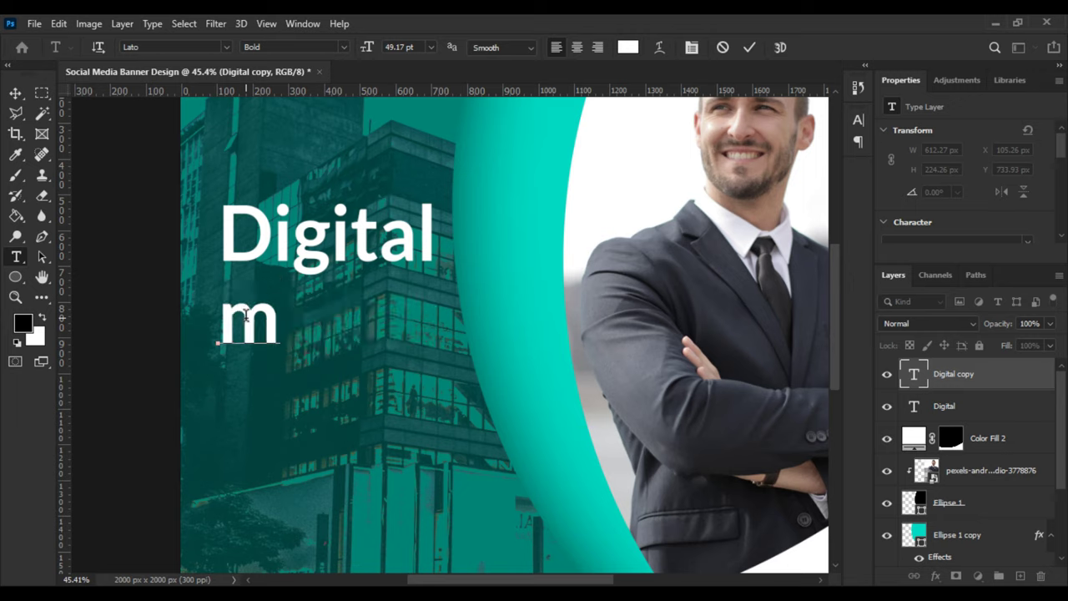
key(BackSpace)
text(Mark)
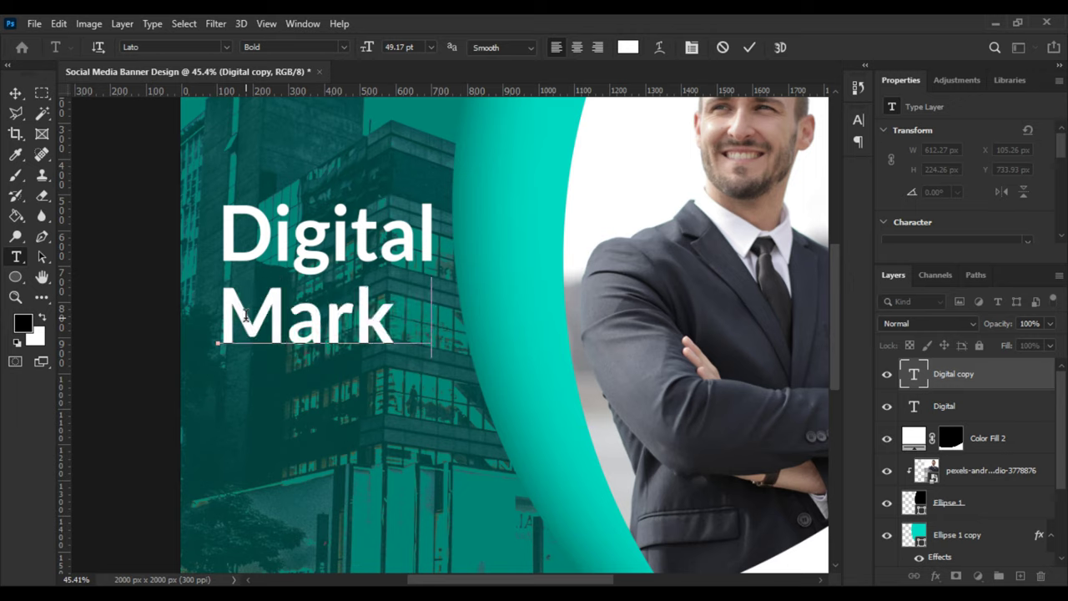
text(eting)
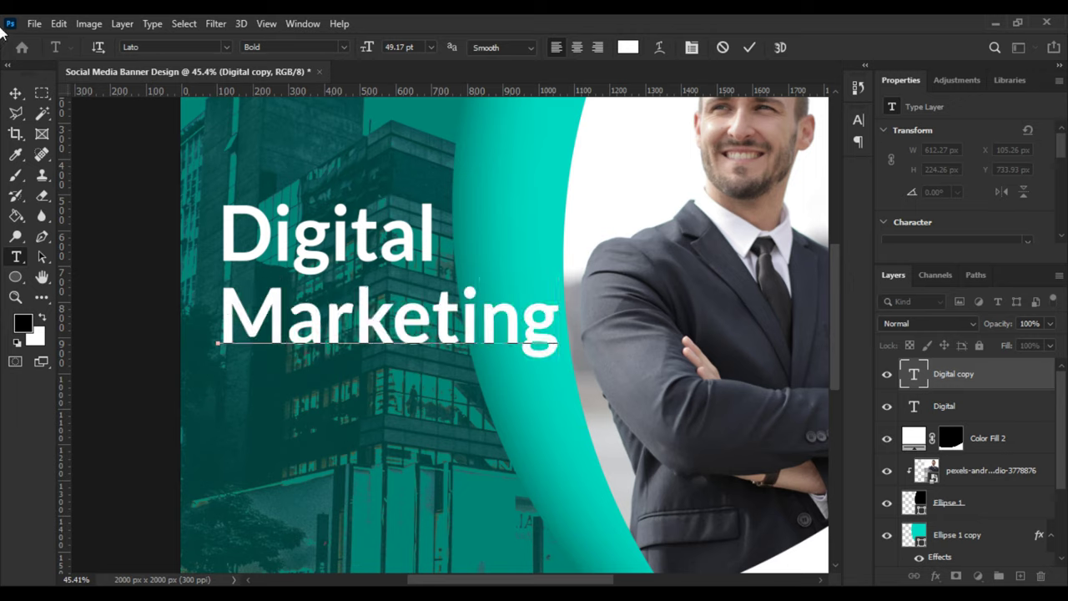
click(16, 93)
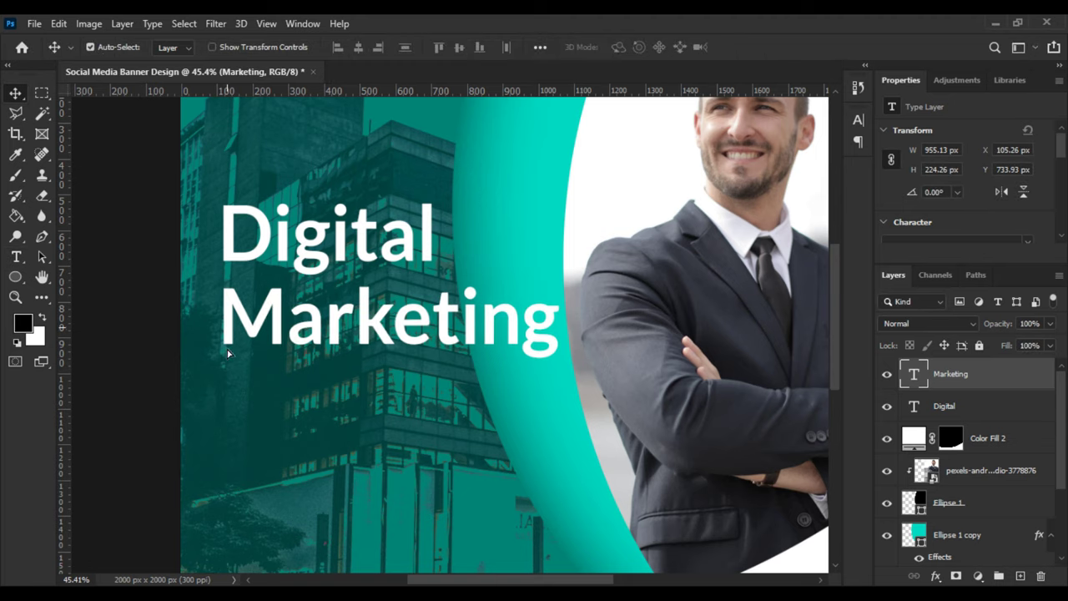
Duplicate the Marketing line below and retype the copy as 'Agency'.
drag(225, 333, 227, 415)
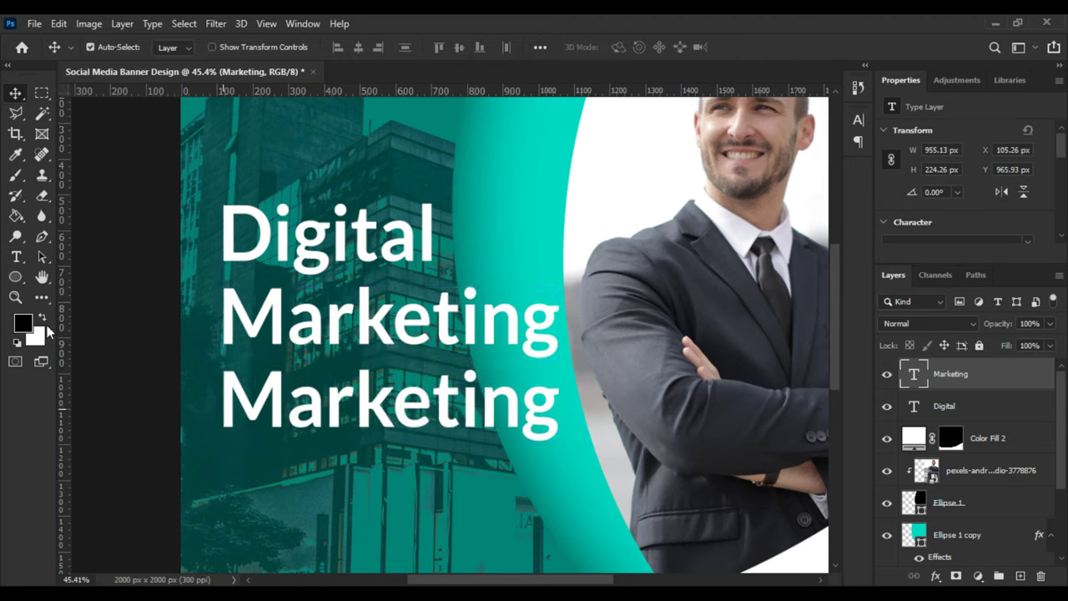
click(16, 256)
double_click(241, 411)
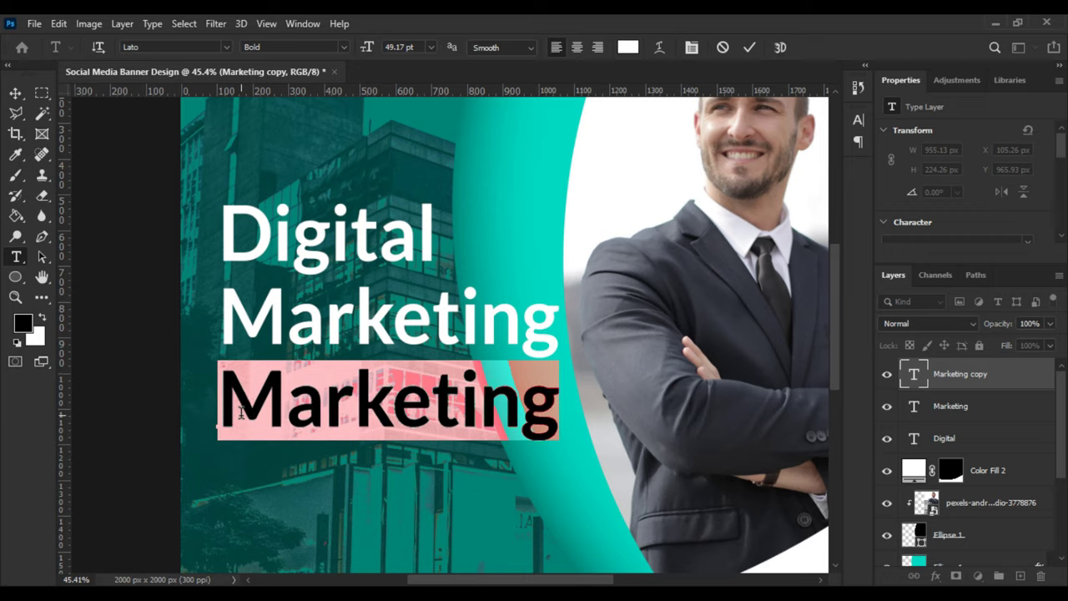
text(A)
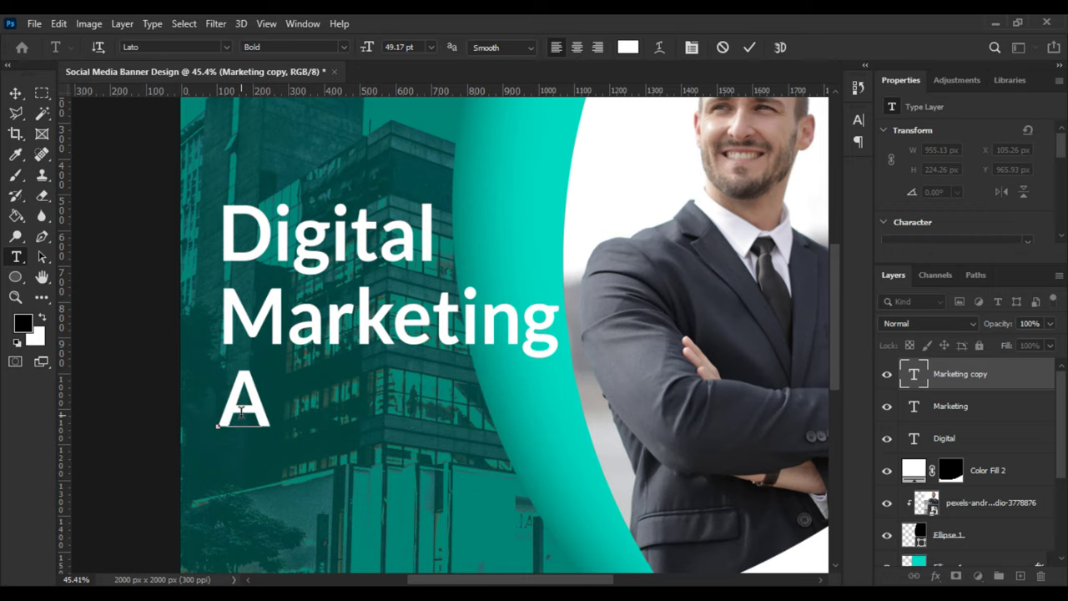
text(gency)
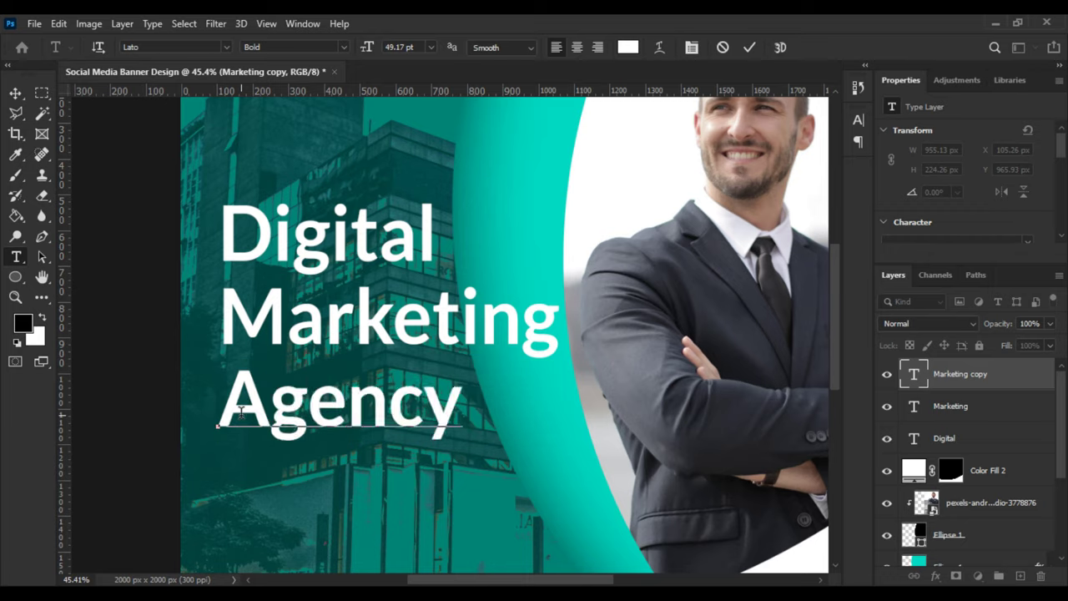
click(15, 93)
scroll(659, 449, down, 1)
scroll(659, 449, down, 1)
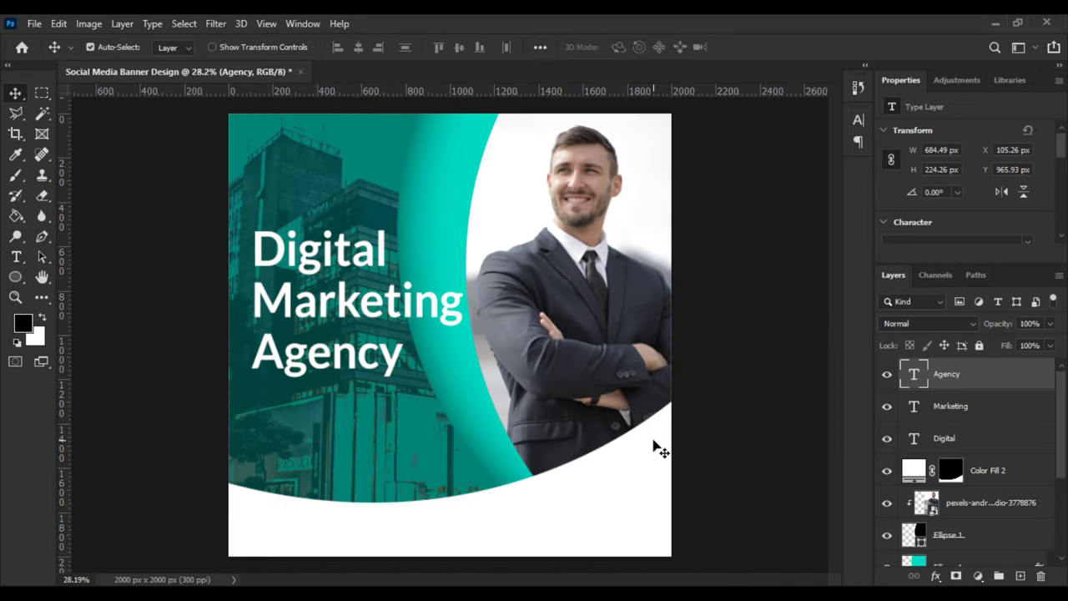
Move all three headline lines slightly higher together.
shift+click(910, 438)
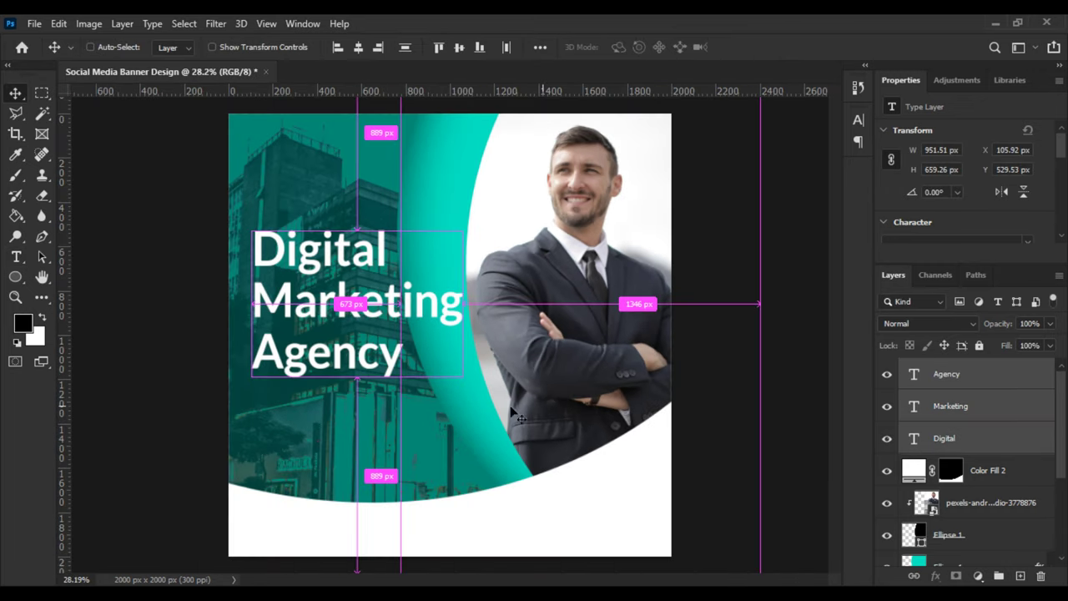
key(ctrl+t)
drag(321, 338, 321, 330)
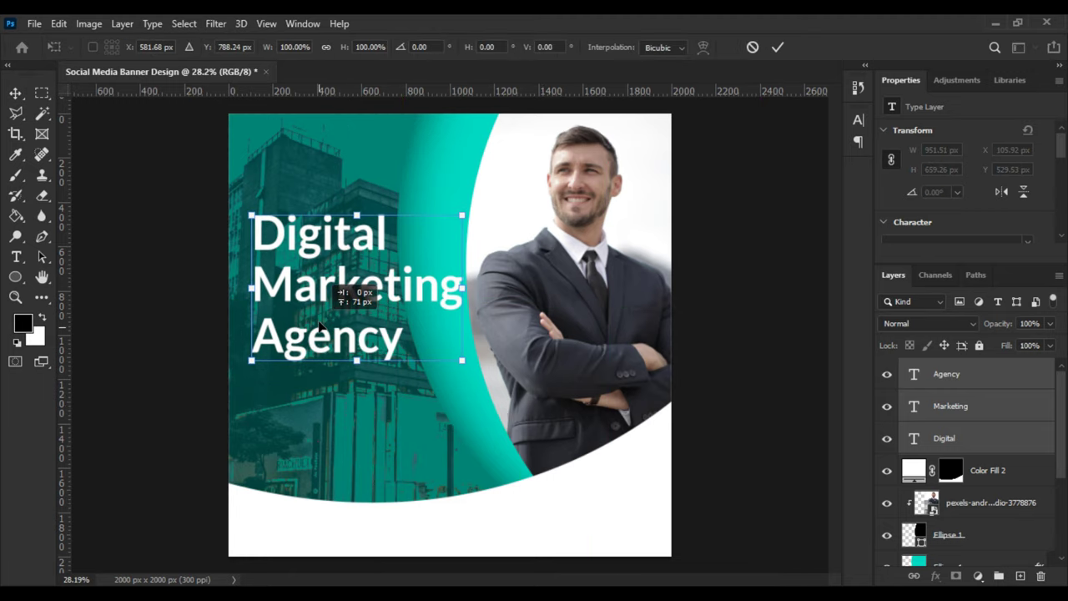
key(Return)
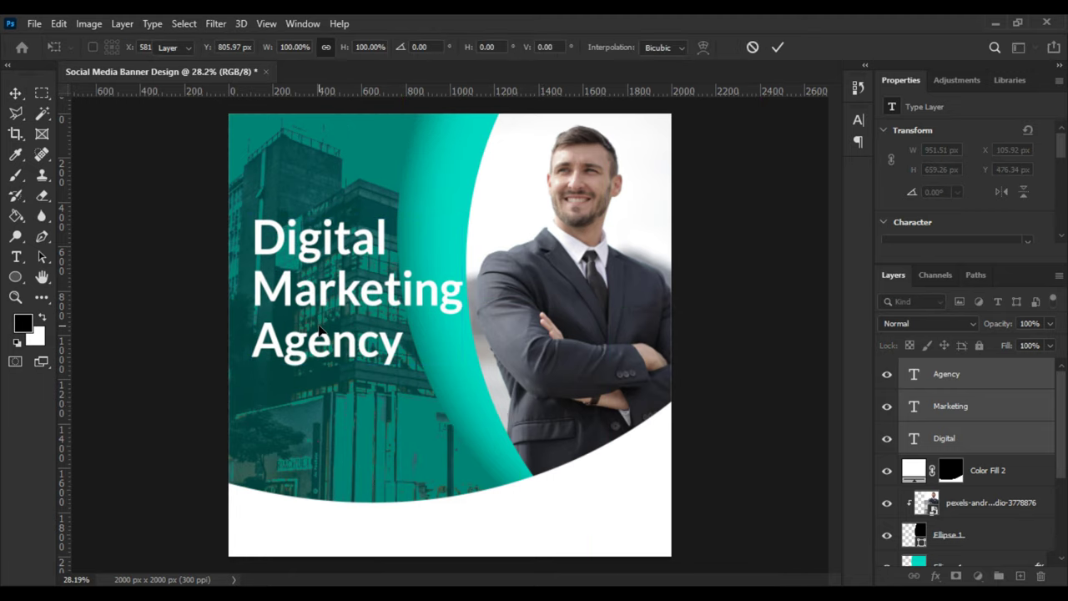
scroll(293, 419, up, 2)
Add a vertical guide at the headline's left edge.
drag(63, 364, 232, 424)
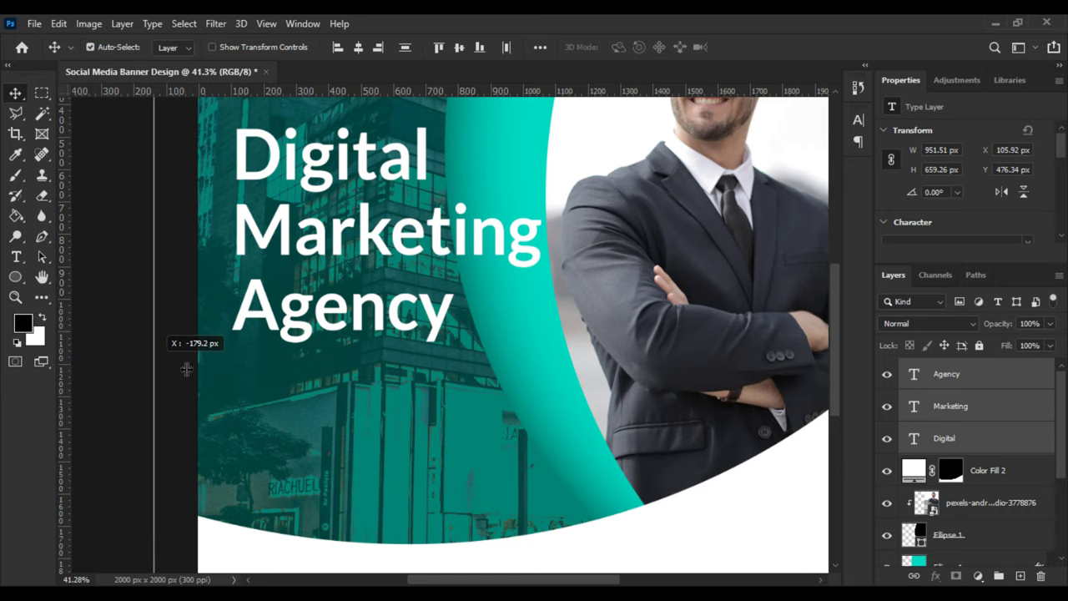
scroll(235, 404, up, 1)
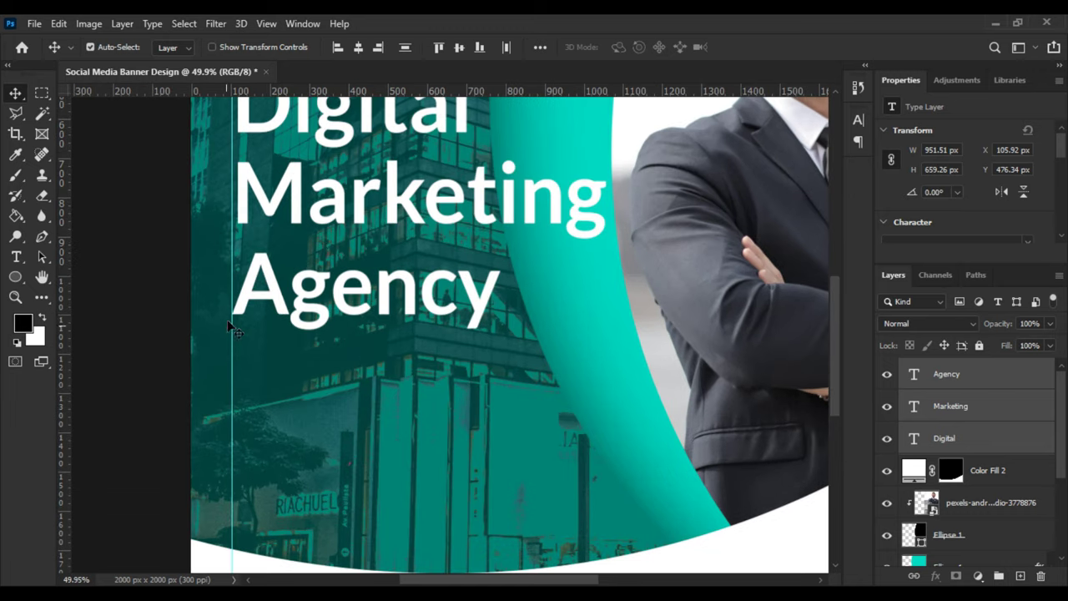
scroll(239, 313, up, 3)
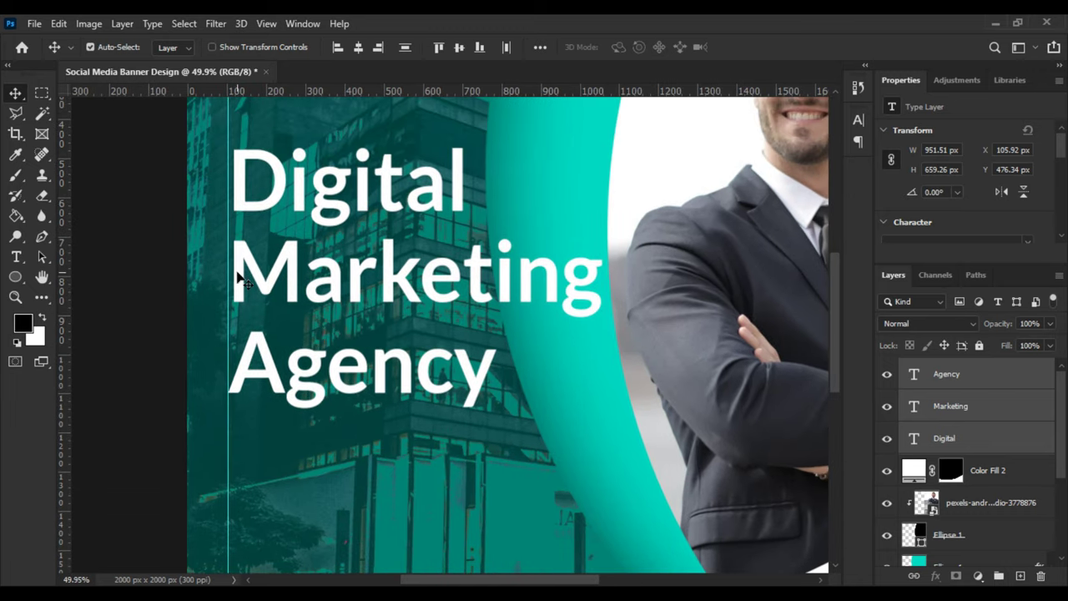
drag(242, 283, 234, 284)
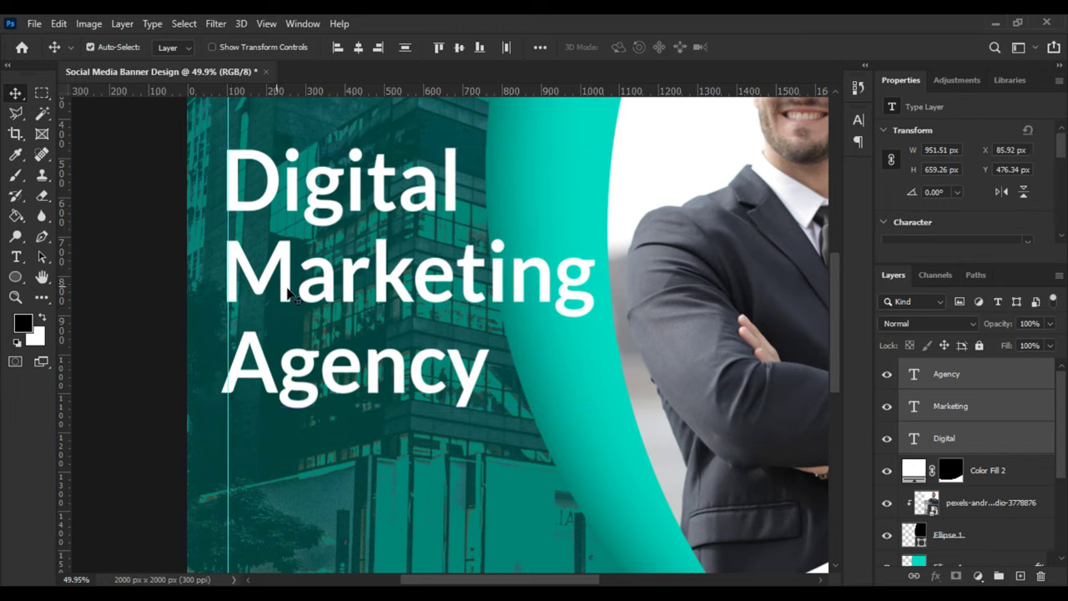
key(ctrl+z)
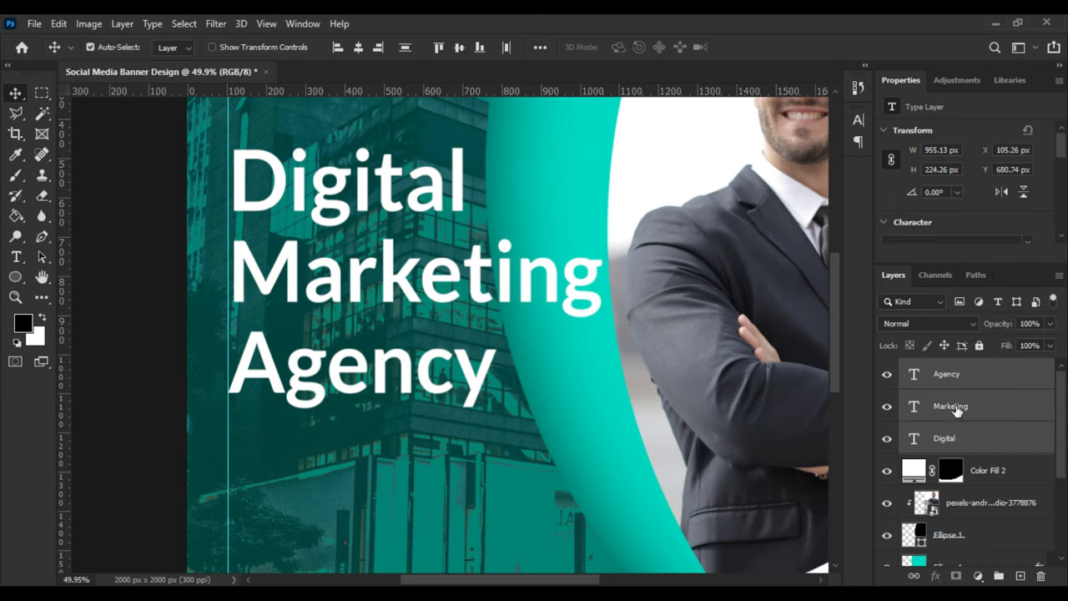
Align the Digital and Marketing lines to the guide.
click(951, 407)
shift+click(952, 435)
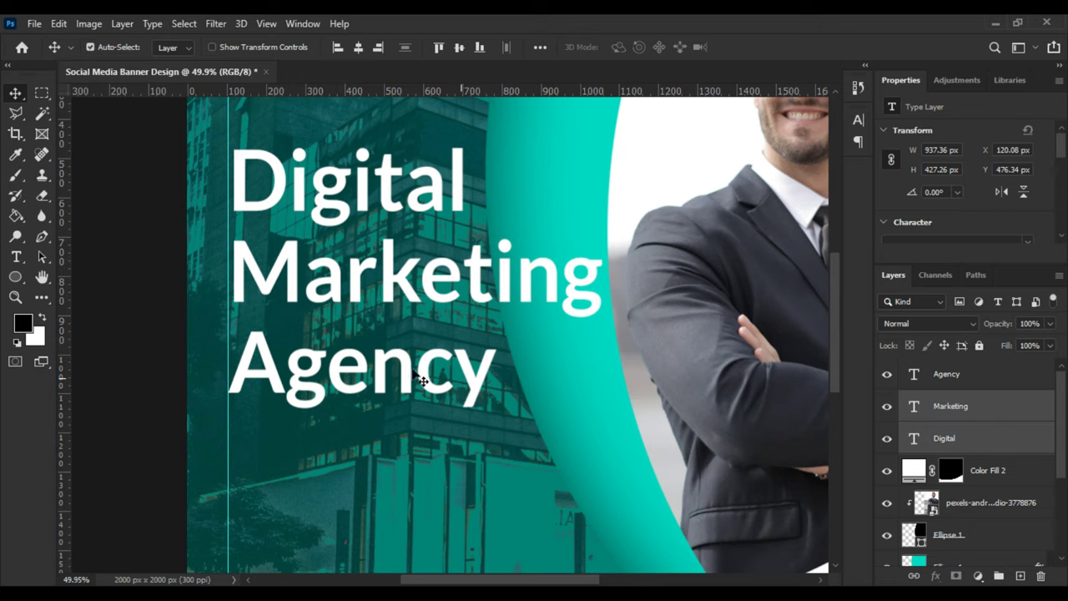
scroll(291, 343, up, 2)
drag(213, 263, 206, 260)
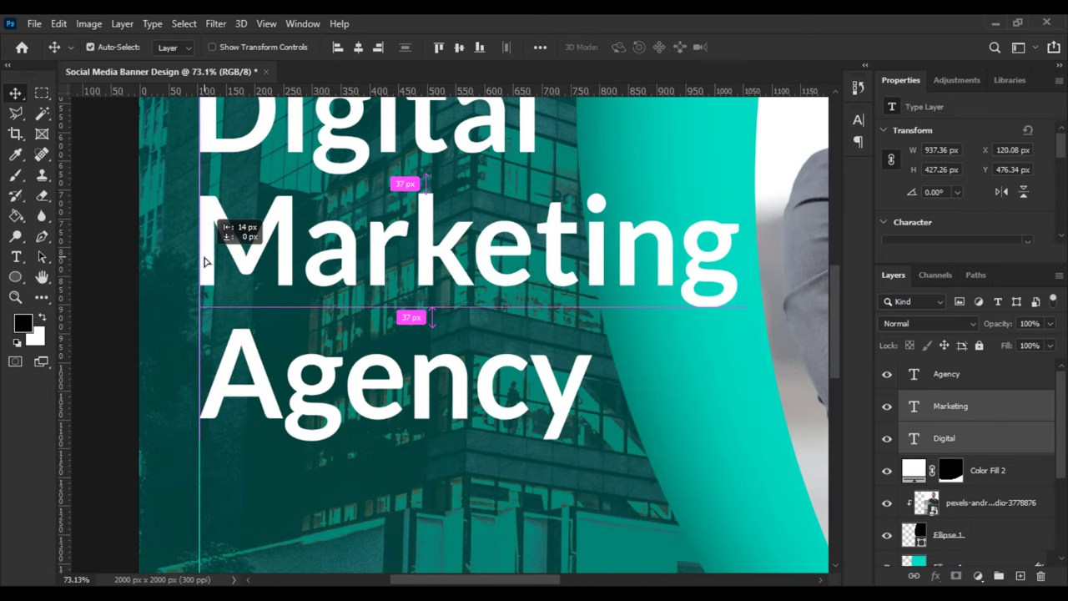
scroll(167, 300, down, 2)
click(125, 323)
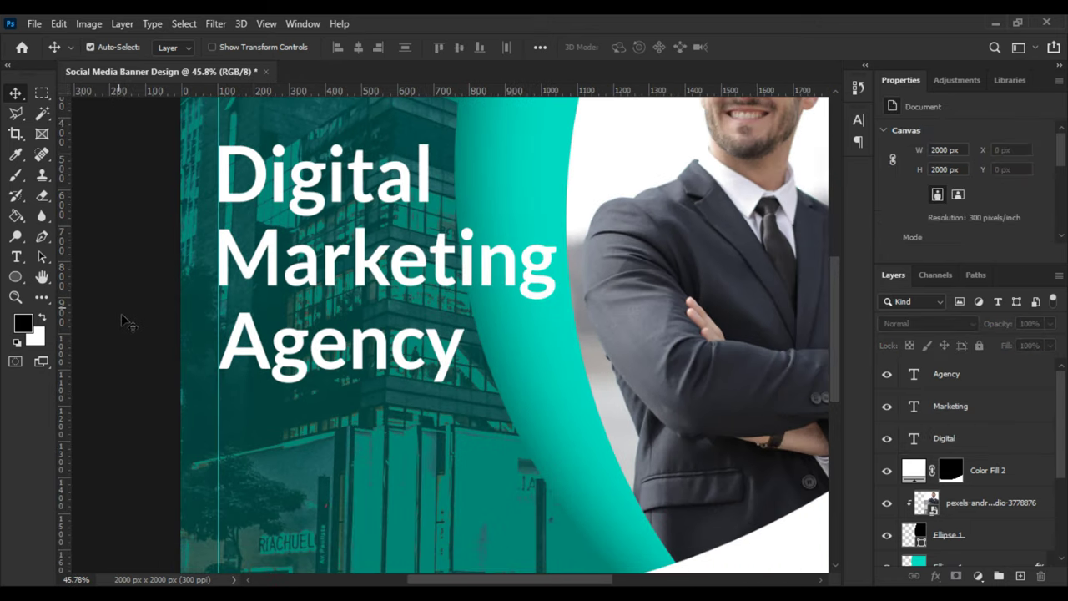
scroll(126, 326, down, 2)
scroll(125, 326, up, 1)
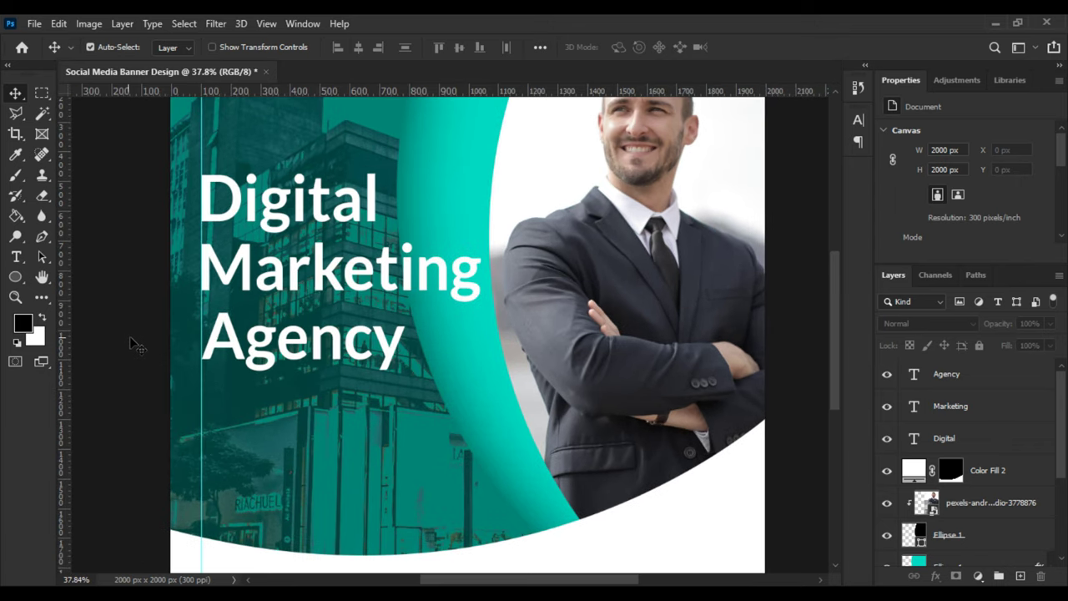
Add a paragraph text box below the headline, justified with the last line left.
click(17, 258)
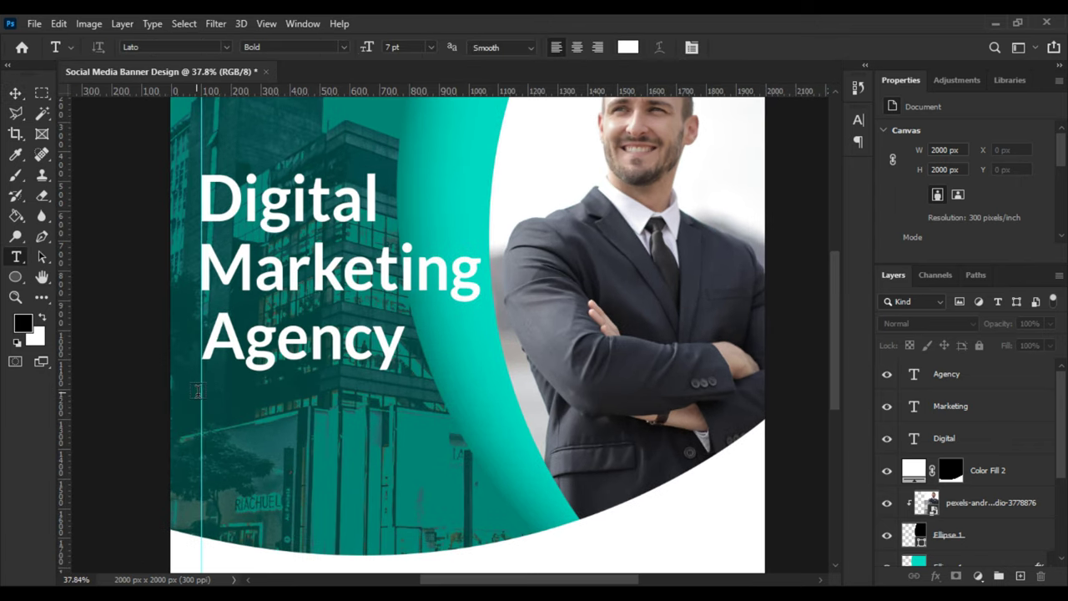
drag(201, 394, 480, 481)
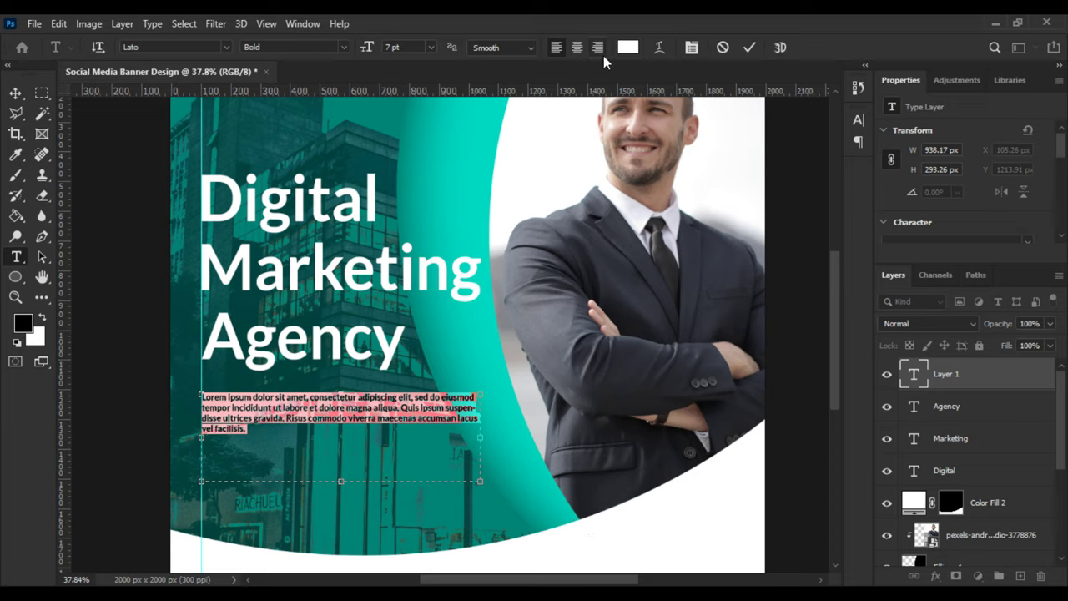
click(691, 47)
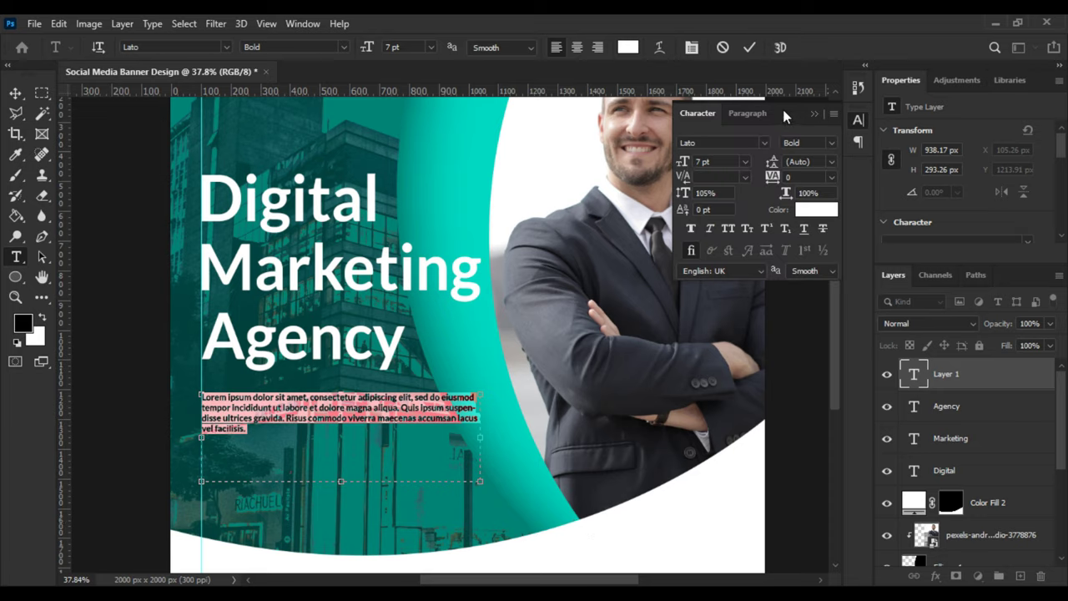
click(751, 113)
click(757, 143)
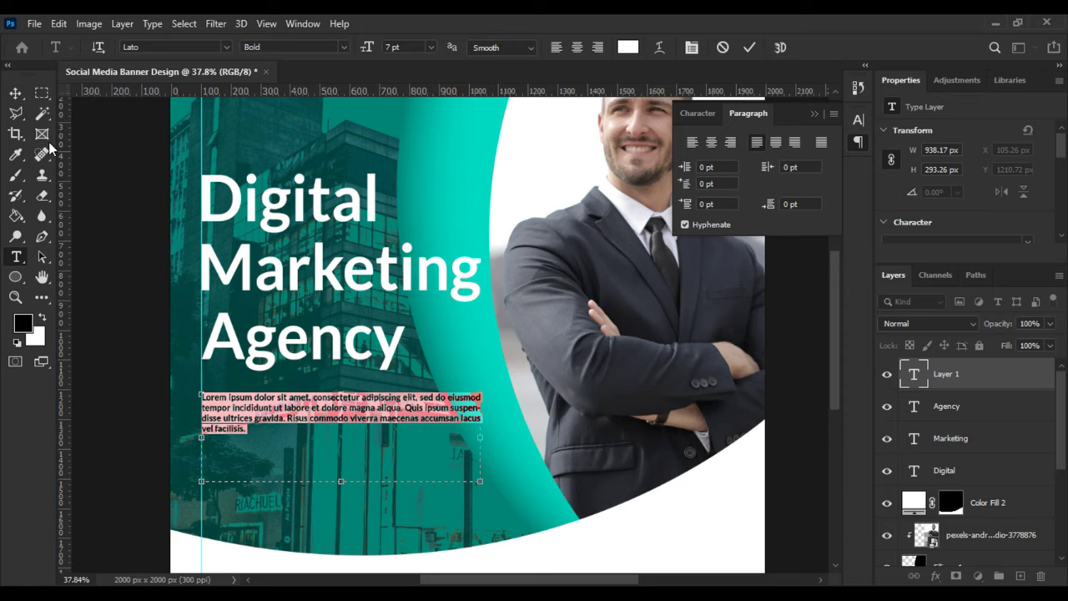
Set the paragraph font to Montserrat.
click(691, 115)
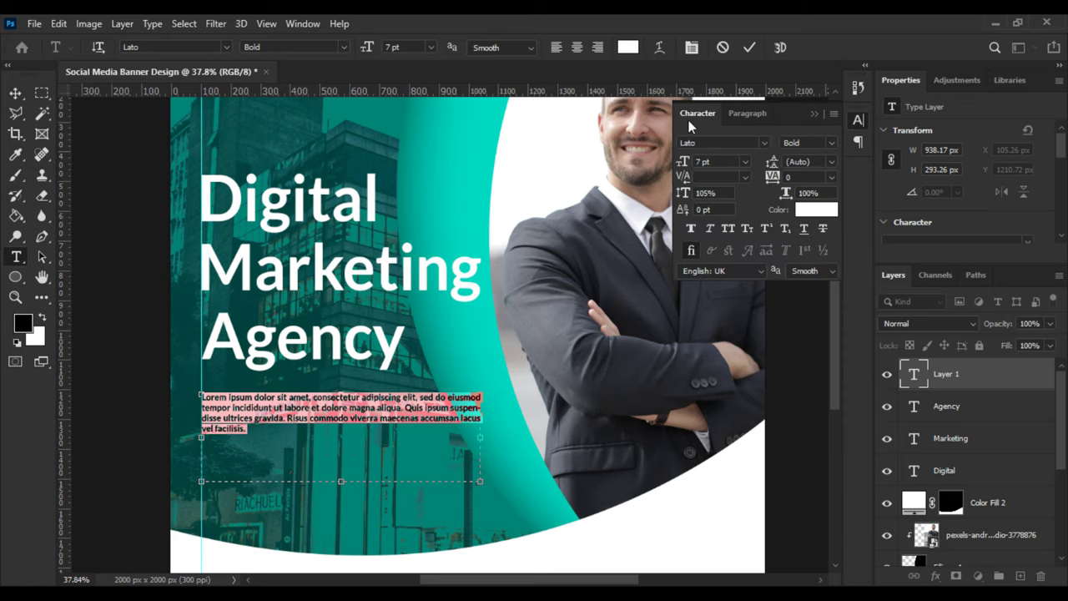
click(764, 143)
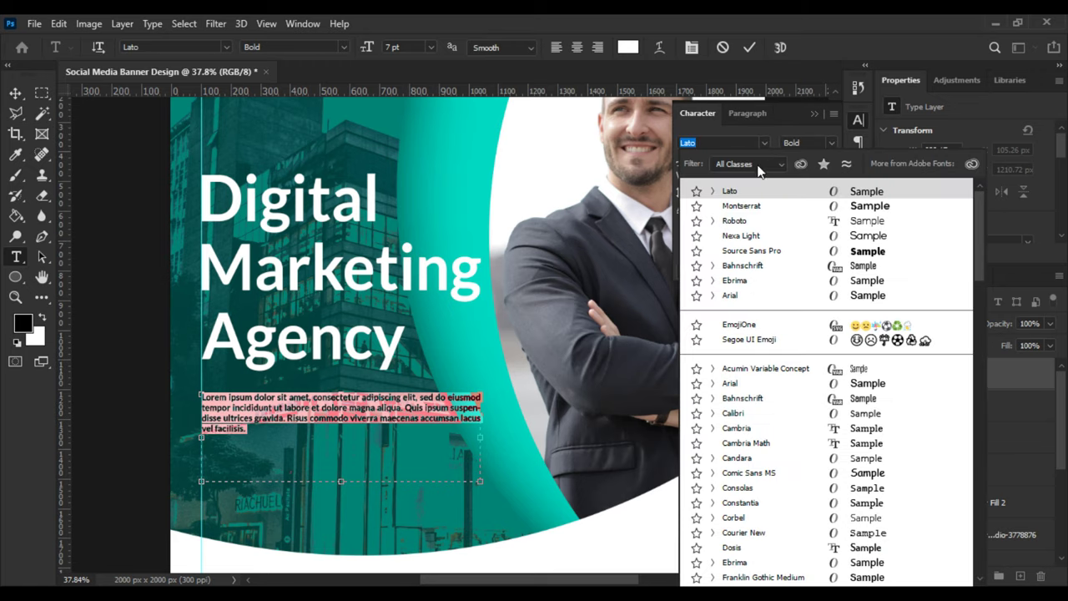
click(741, 206)
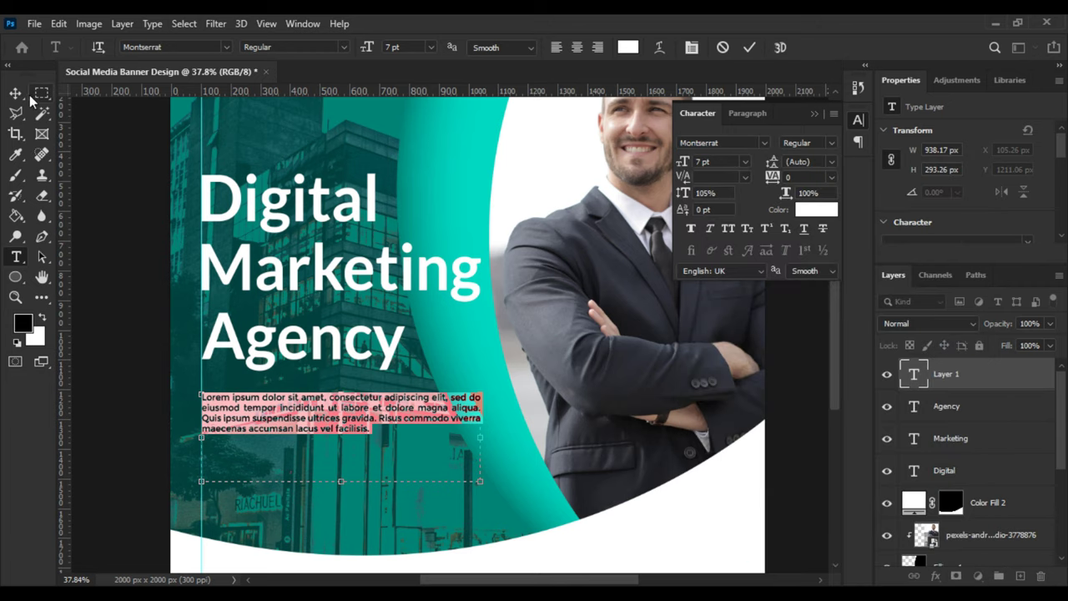
key(ctrl+Return)
Nudge the lorem ipsum paragraph slightly upward.
key(v)
scroll(167, 342, up, 3)
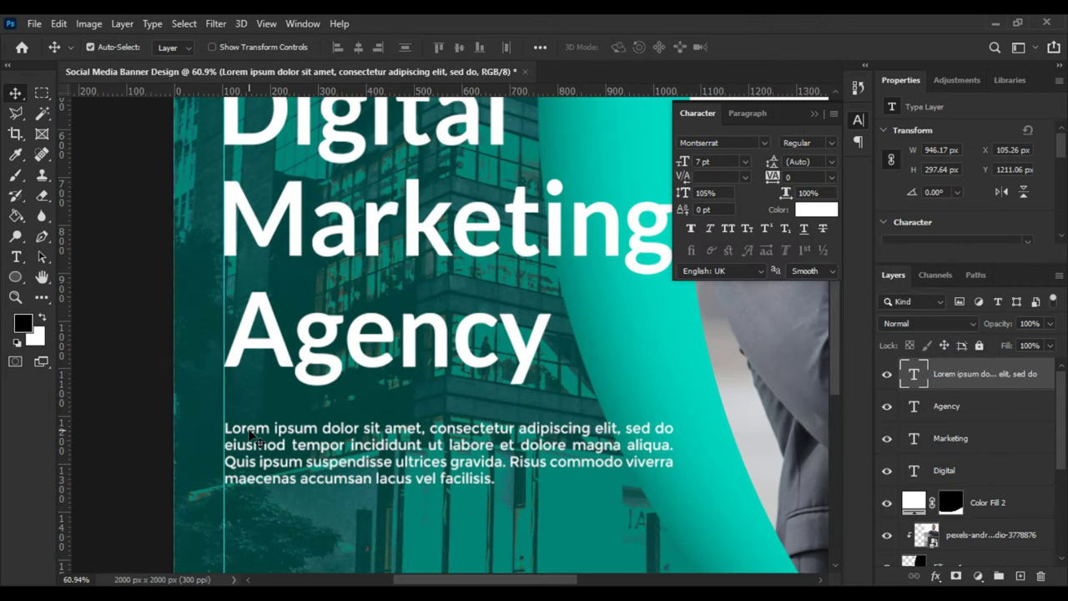
drag(250, 434, 250, 419)
scroll(197, 421, down, 3)
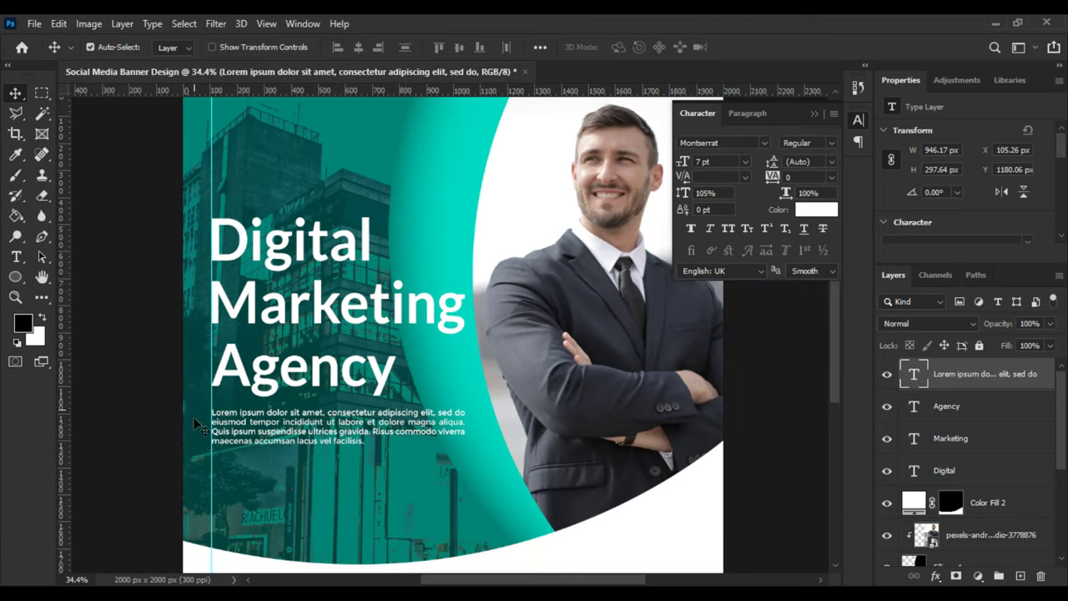
scroll(197, 426, up, 2)
scroll(209, 418, up, 1)
scroll(227, 409, up, 2)
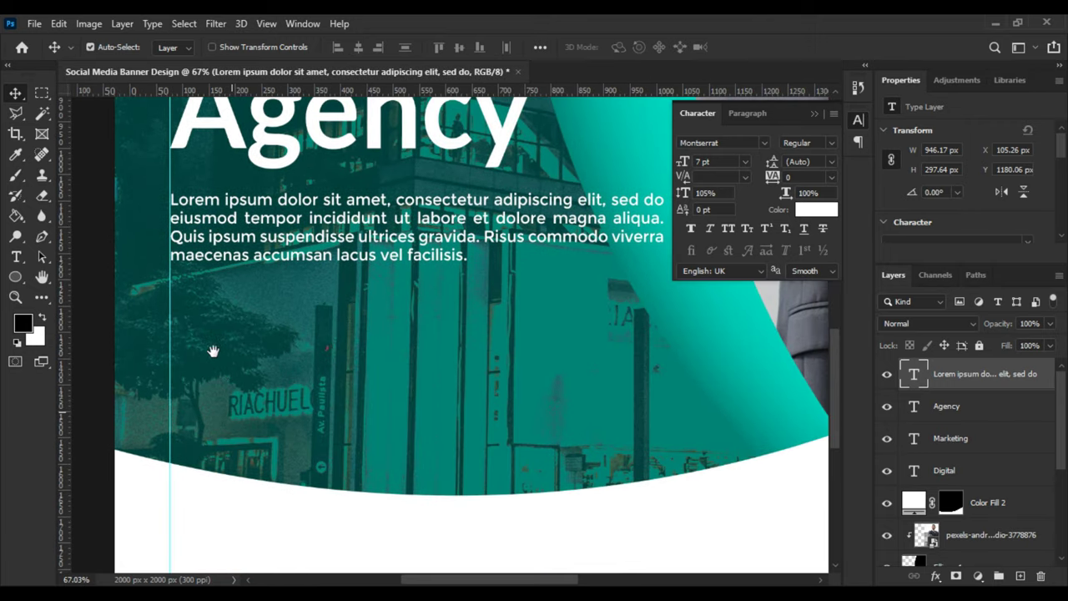
drag(213, 351, 208, 305)
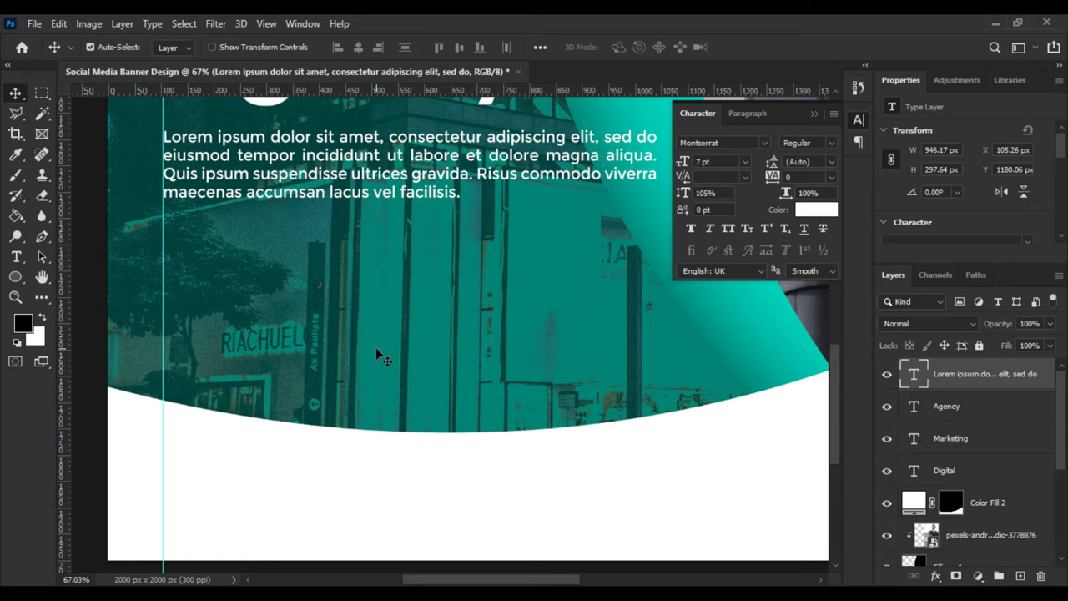
Type the tagline 'Take Your Business To The Next Level' below the paragraph and select it.
click(16, 257)
click(163, 259)
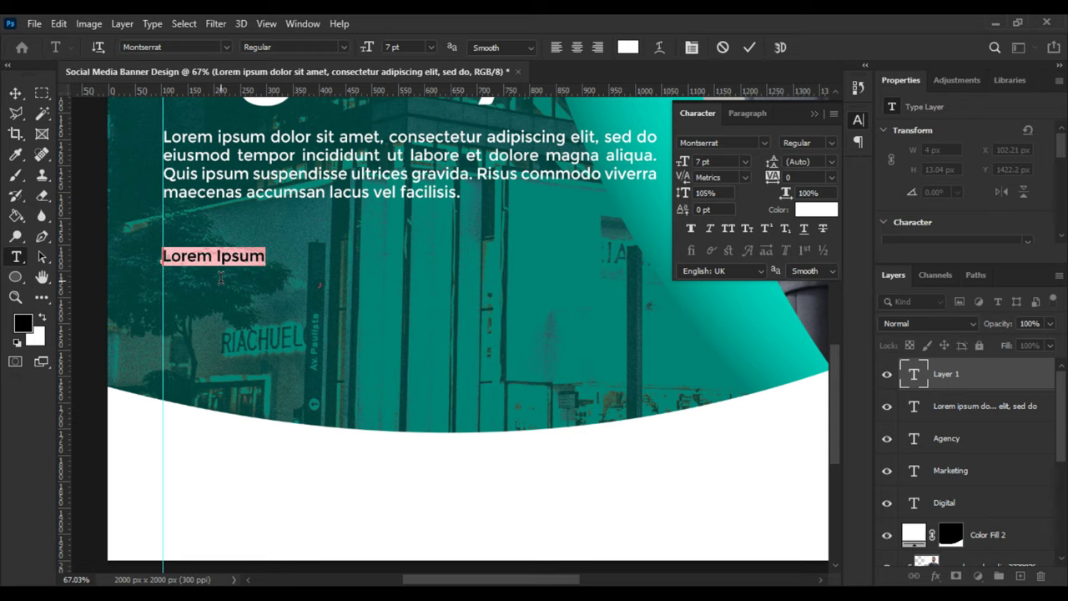
key(BackSpace)
text(T)
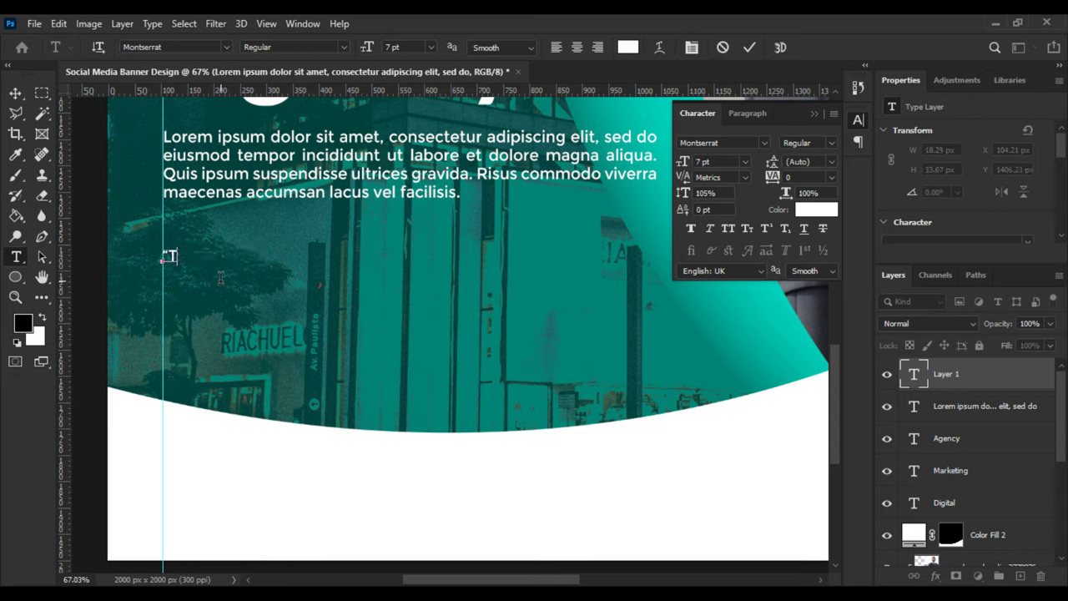
text(ake Your )
text(Busie)
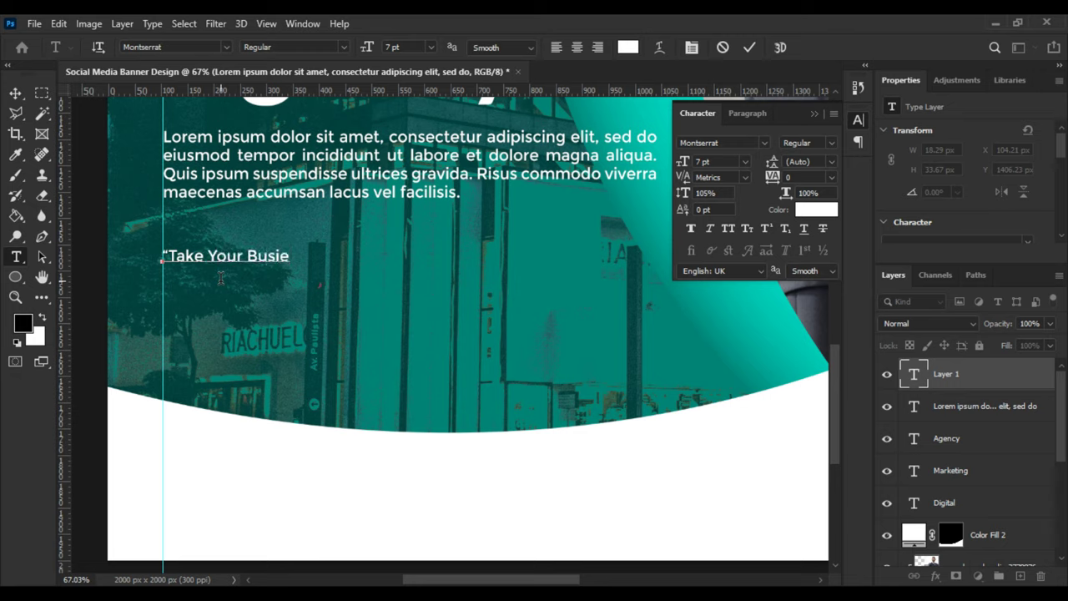
key(BackSpace)
text(ss To)
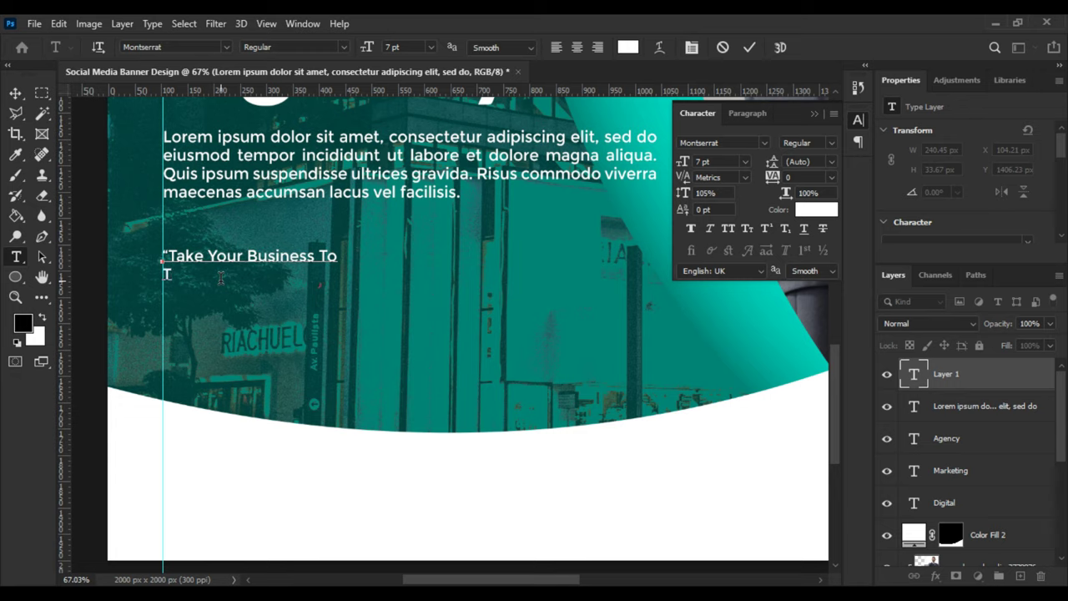
text(Next Level”)
click(742, 114)
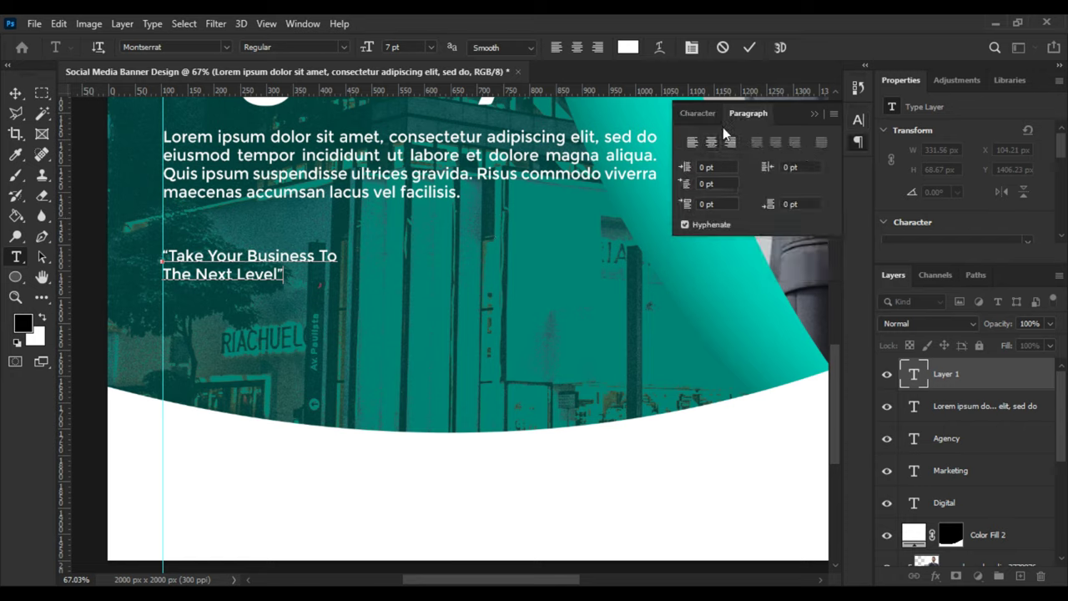
key(ctrl+a)
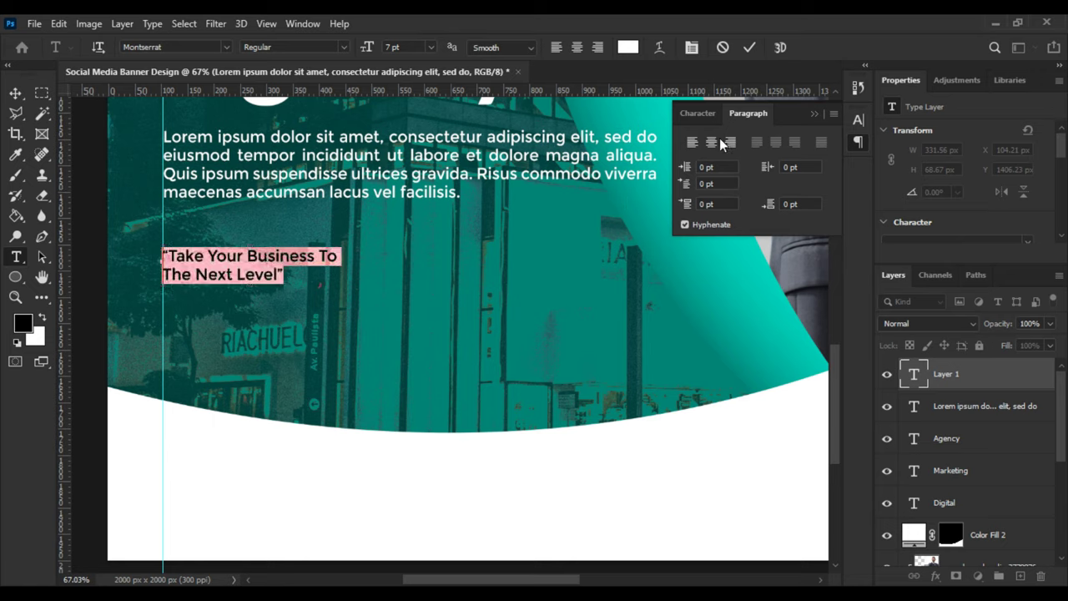
Centre-align the quote, enlarge it to about 184% and centre it under the paragraph.
click(720, 142)
key(ctrl+Return)
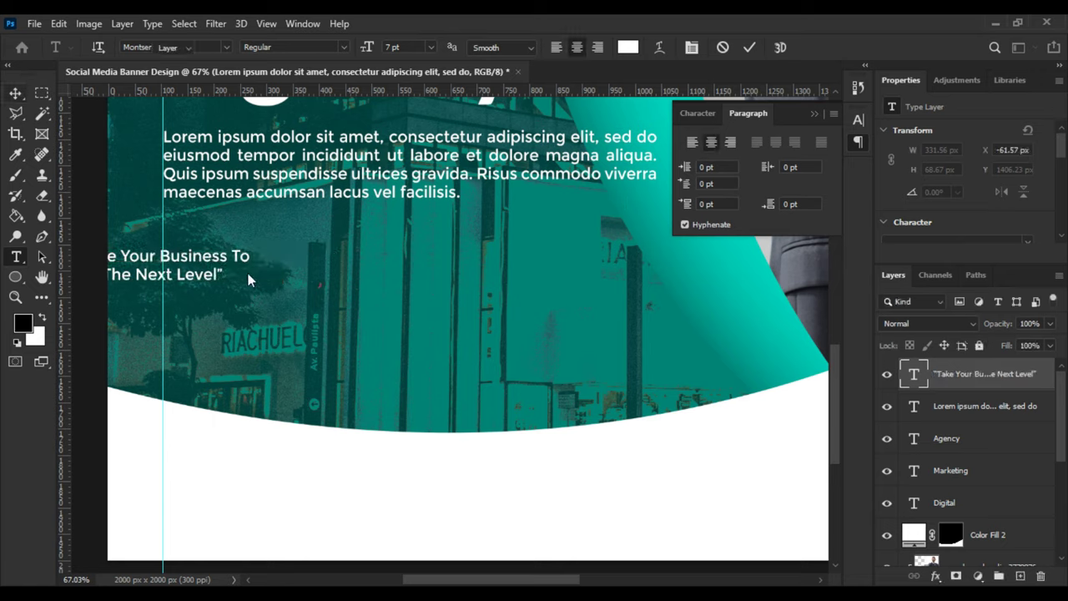
key(ctrl+t)
drag(251, 286, 396, 298)
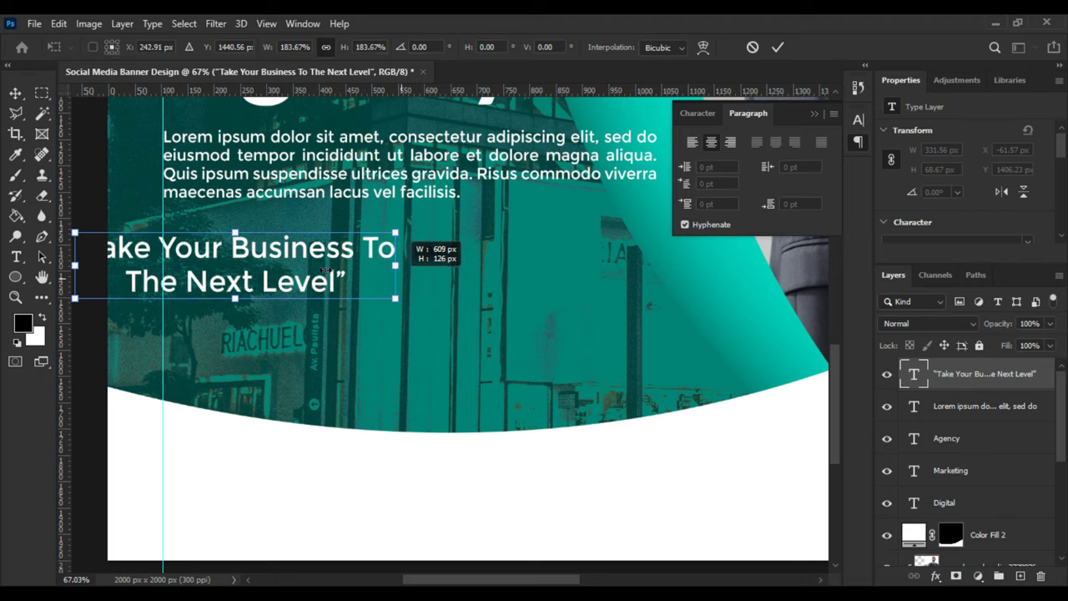
mouse_move(324, 270)
mouse_down()
mouse_move(412, 279)
mouse_move(402, 274)
mouse_up()
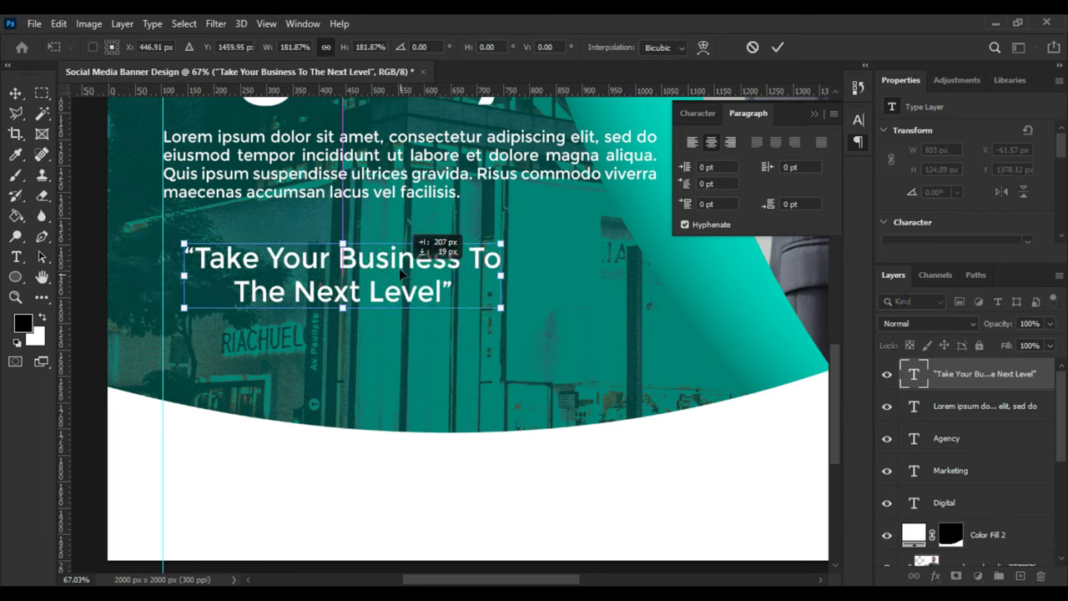
key(Return)
Frame the quote area in view and pick the Polygon tool.
scroll(402, 275, down, 2)
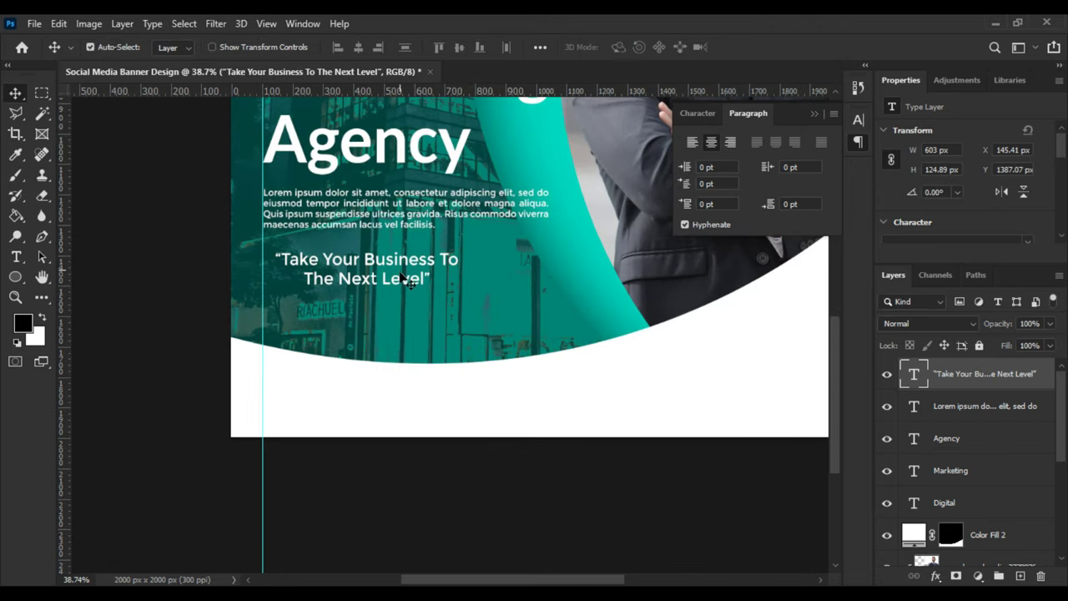
scroll(403, 292, down, 2)
scroll(338, 384, up, 1)
scroll(338, 390, up, 1)
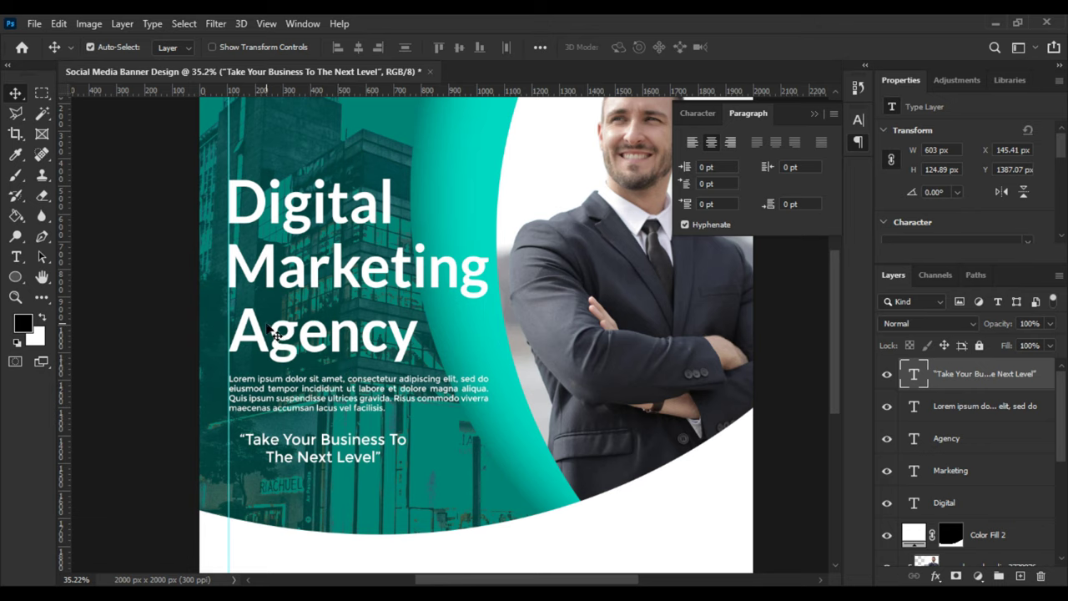
scroll(337, 364, up, 4)
scroll(278, 270, up, 1)
drag(278, 269, 276, 255)
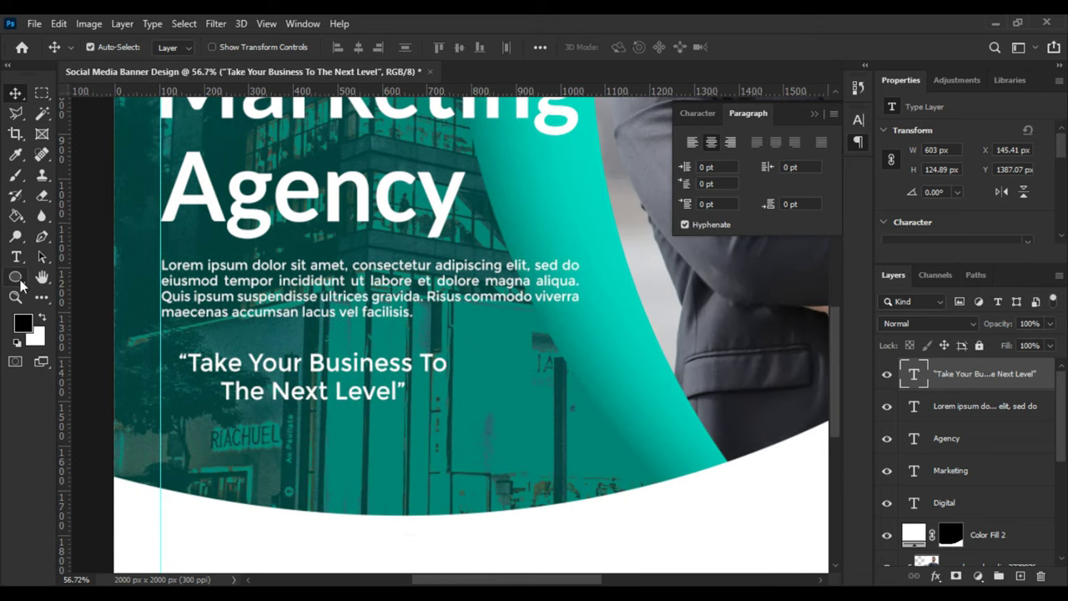
click(15, 277)
click(56, 338)
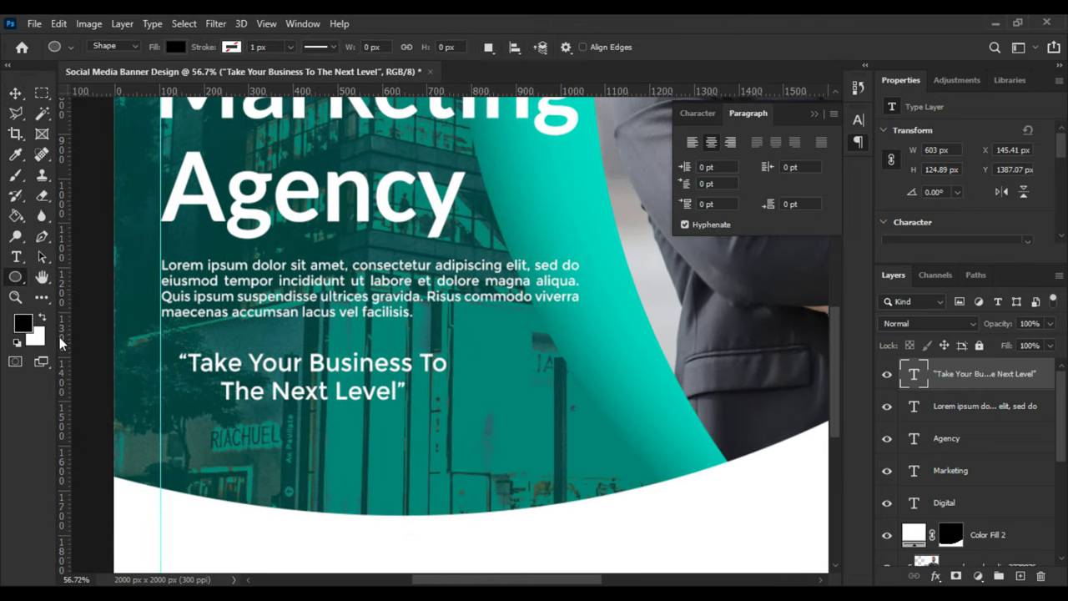
Draw a rounded rectangle below the quote and fill it with #ffffff.
right_click(15, 278)
click(65, 294)
mouse_move(197, 430)
mouse_down()
mouse_move(443, 472)
mouse_move(412, 470)
mouse_up()
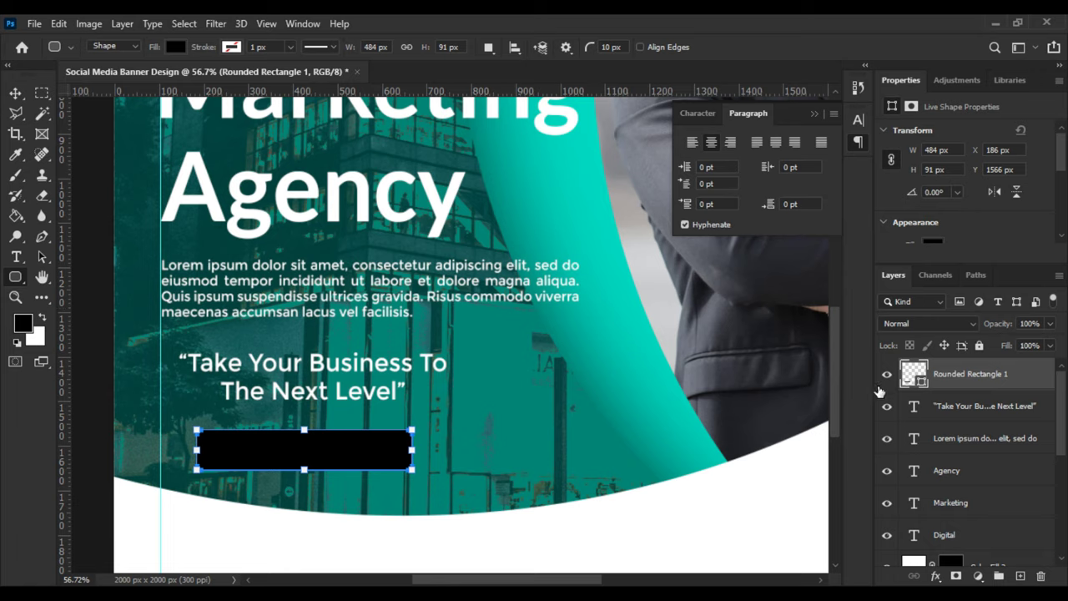
double_click(912, 379)
text(ffffff)
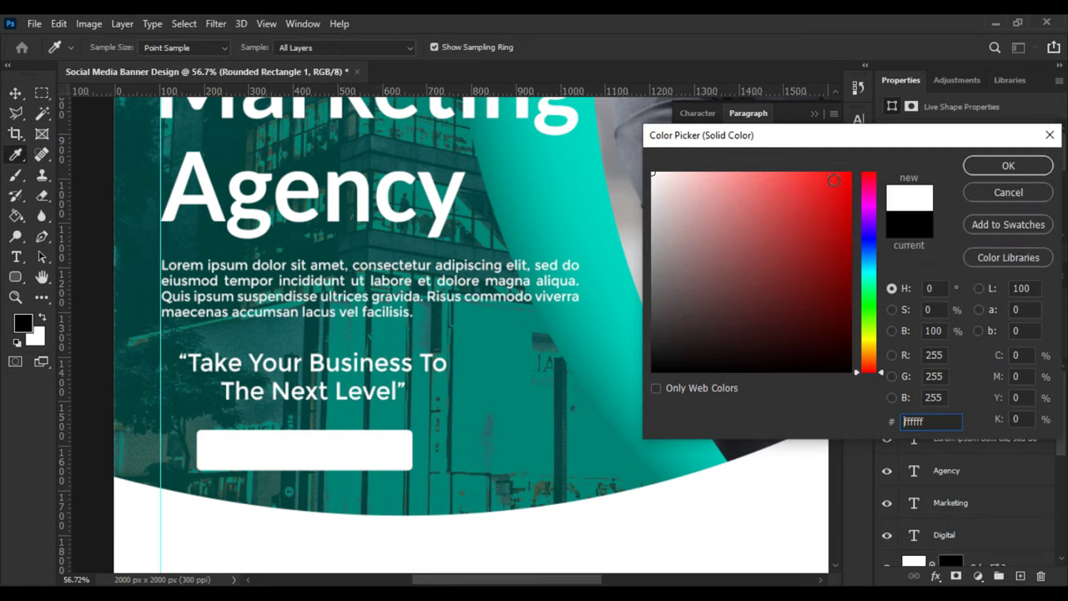
click(1008, 165)
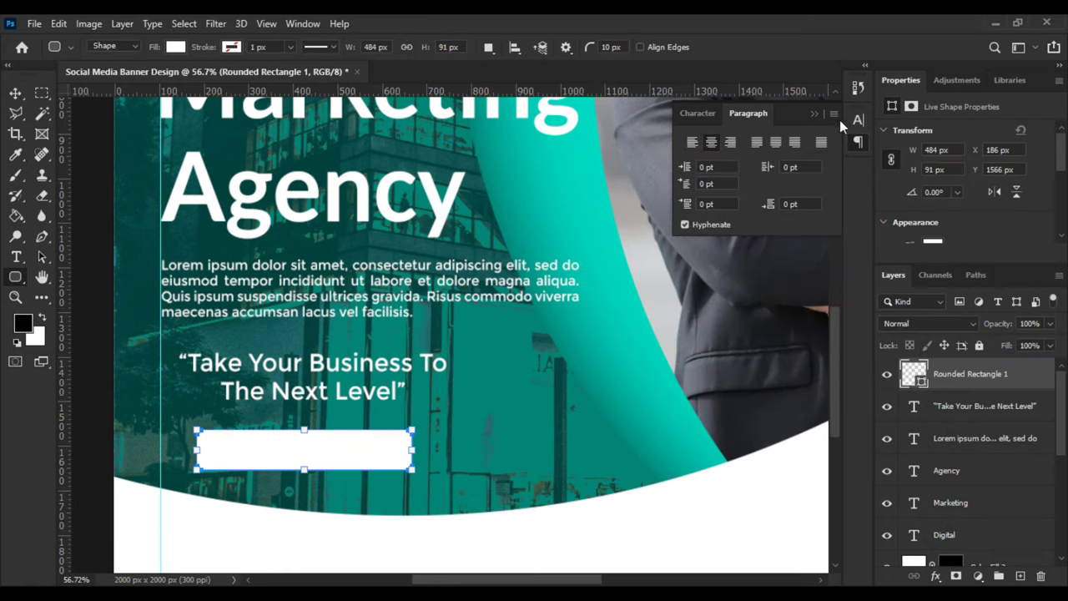
Round all the rectangle's corners to 45.5 px to form a pill.
scroll(940, 214, down, 3)
scroll(940, 214, down, 2)
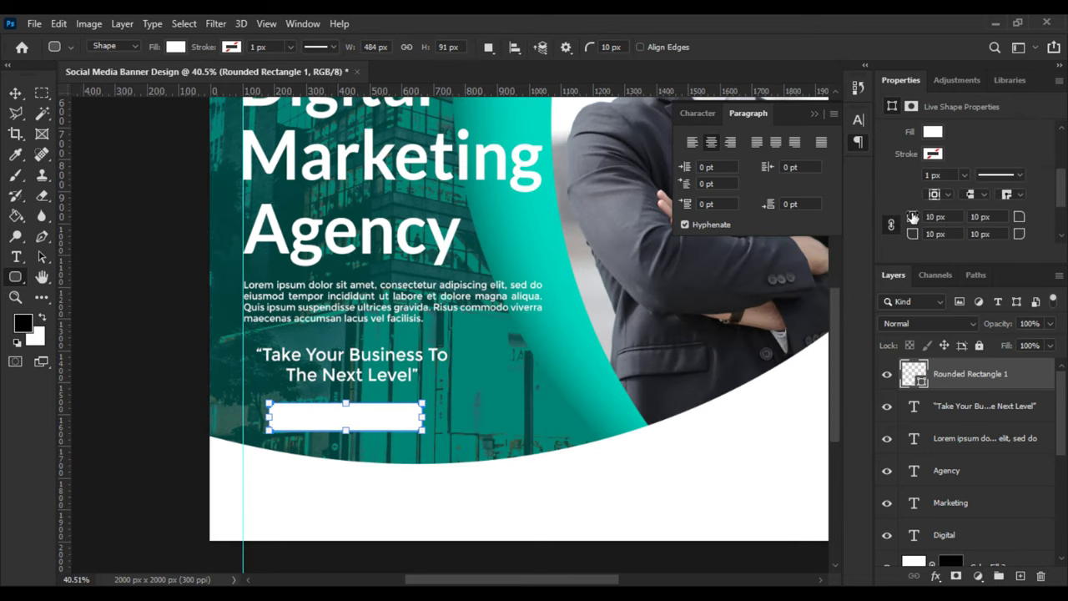
key(Return)
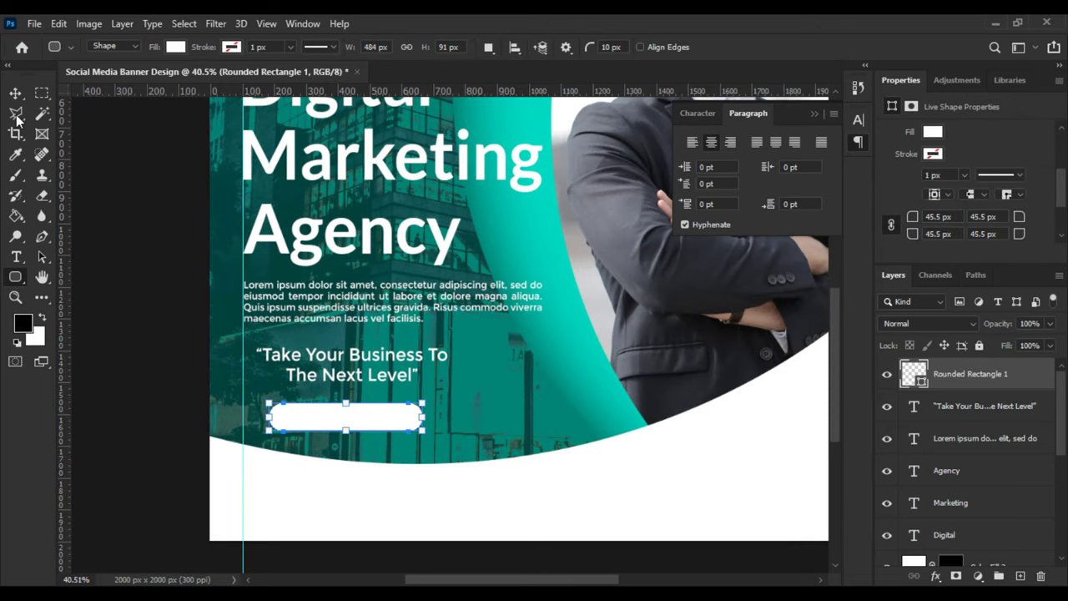
key(v)
scroll(161, 286, up, 3)
drag(317, 389, 222, 270)
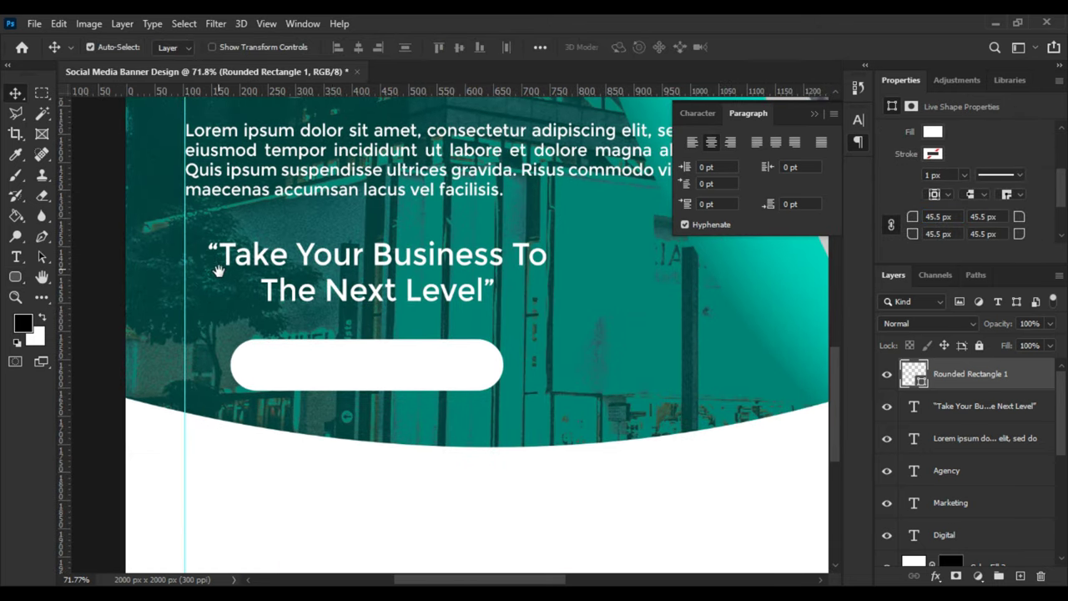
click(16, 256)
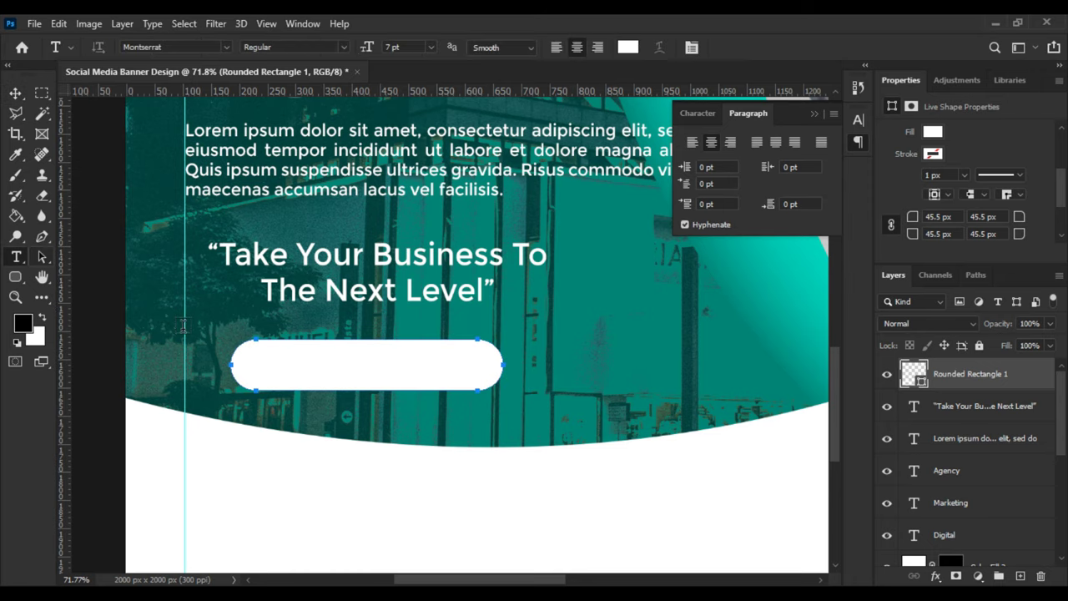
Add 'GET STARTED' text coloured with the banner's dark teal.
click(582, 355)
key(BackSpace)
text(G)
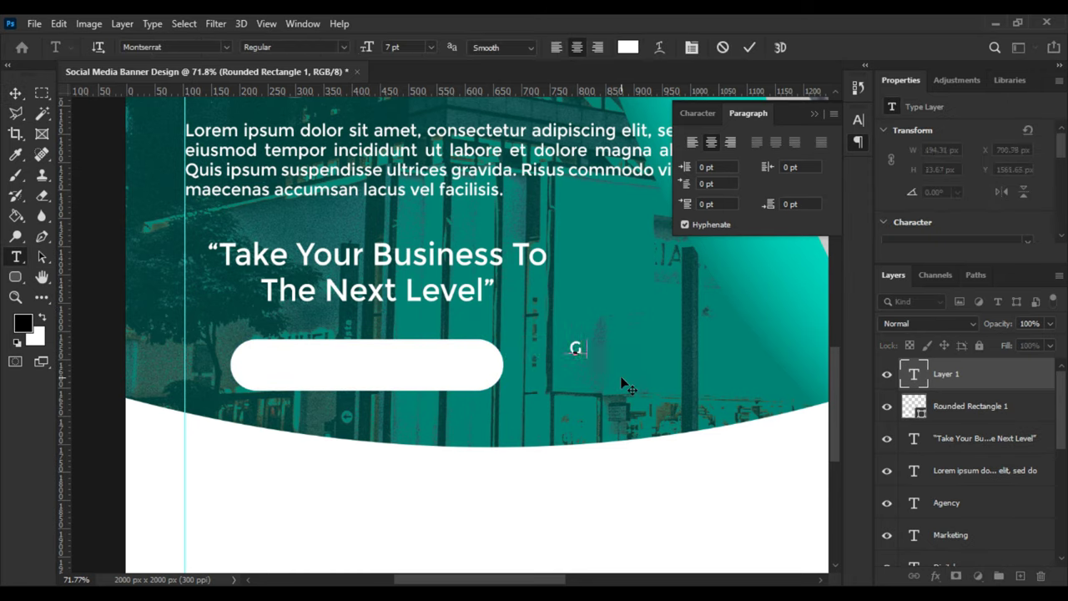
text(ET STAR)
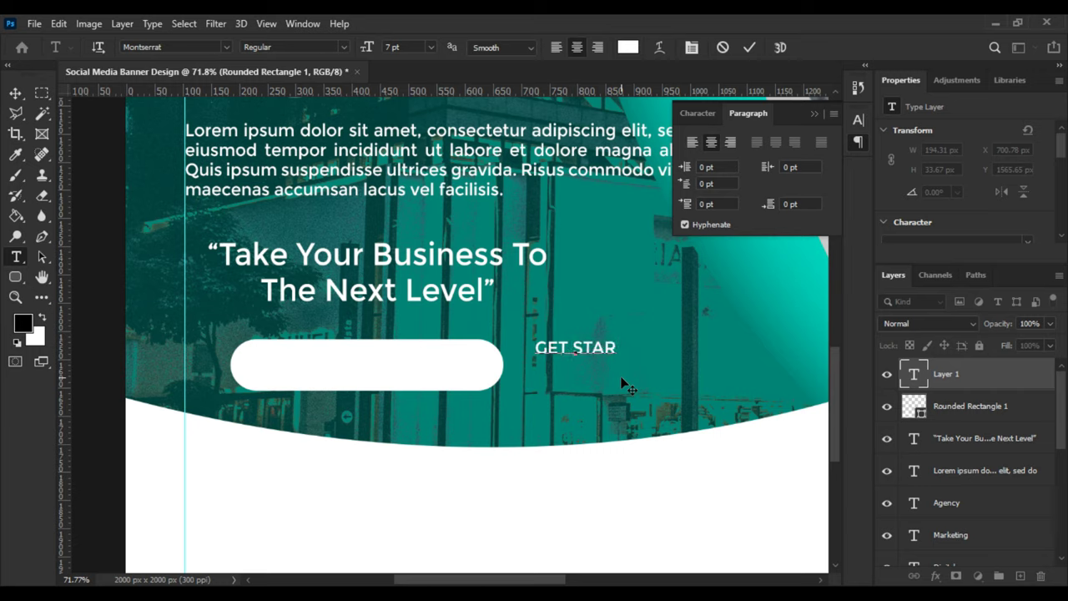
text(TED)
key(ctrl+a)
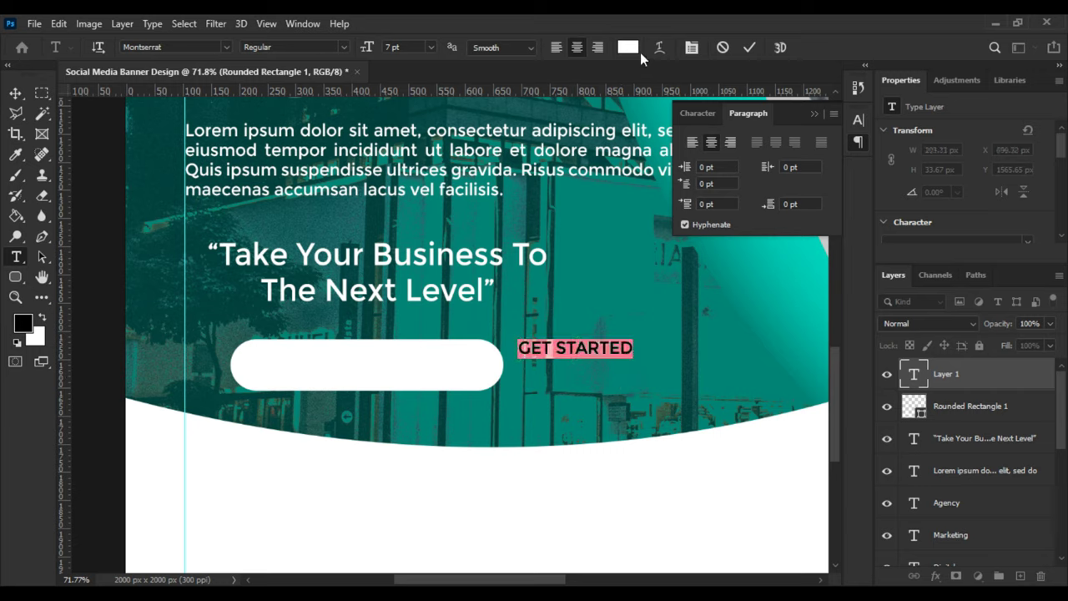
click(632, 48)
click(603, 252)
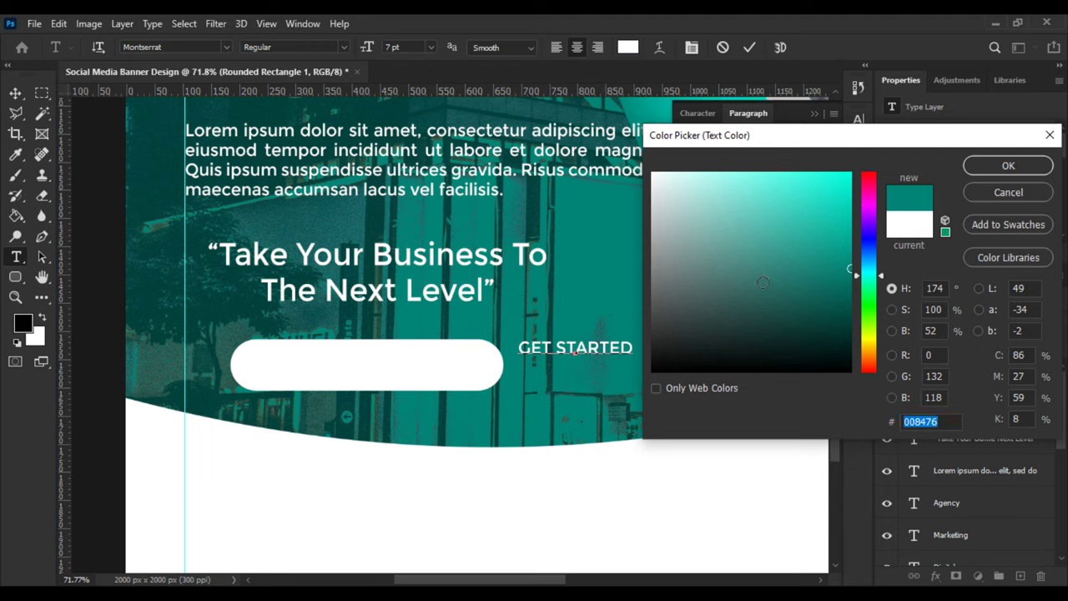
click(1008, 166)
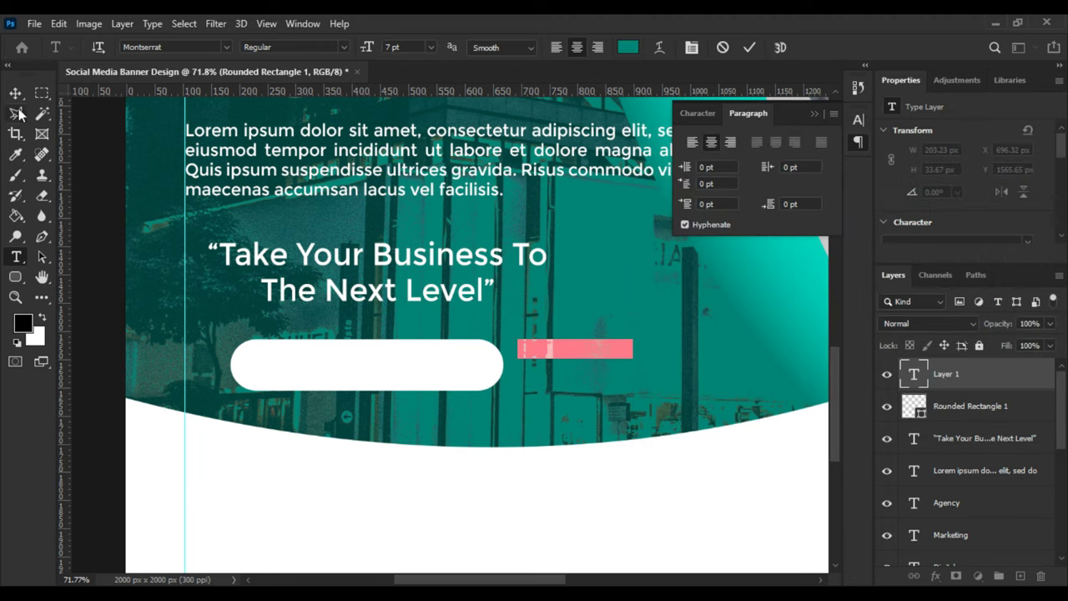
key(ctrl+Return)
Move GET STARTED onto the white button and enlarge it to about 207%.
key(ctrl+t)
mouse_move(564, 351)
mouse_down()
mouse_move(350, 374)
mouse_move(353, 364)
mouse_up()
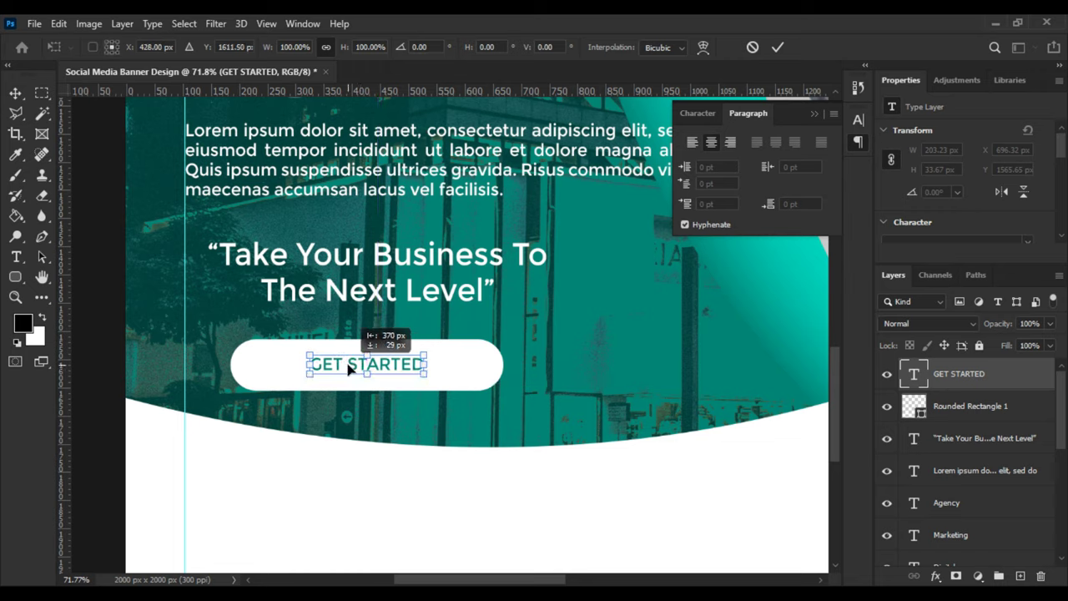
drag(427, 365, 485, 364)
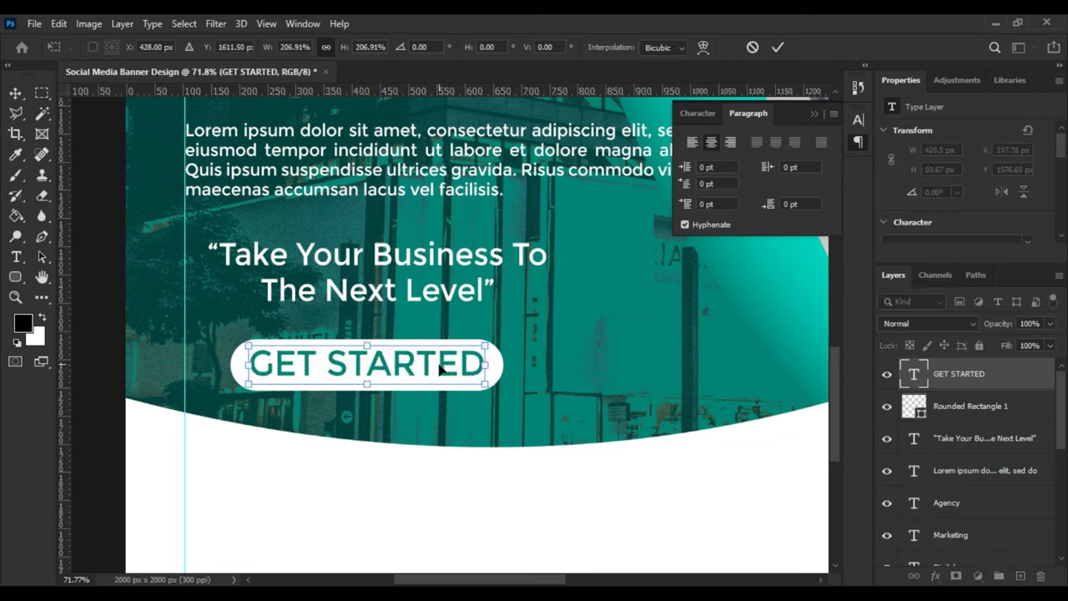
key(shift+Down)
key(Down)
key(Return)
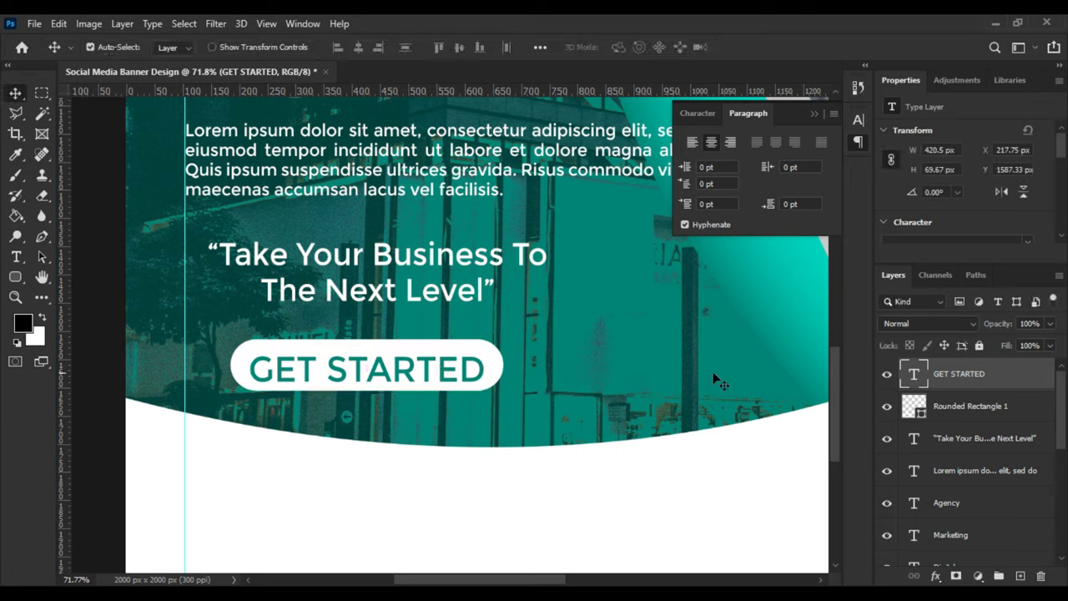
Centre the label vertically on the button and set it in Source Sans Pro Black.
shift+click(972, 406)
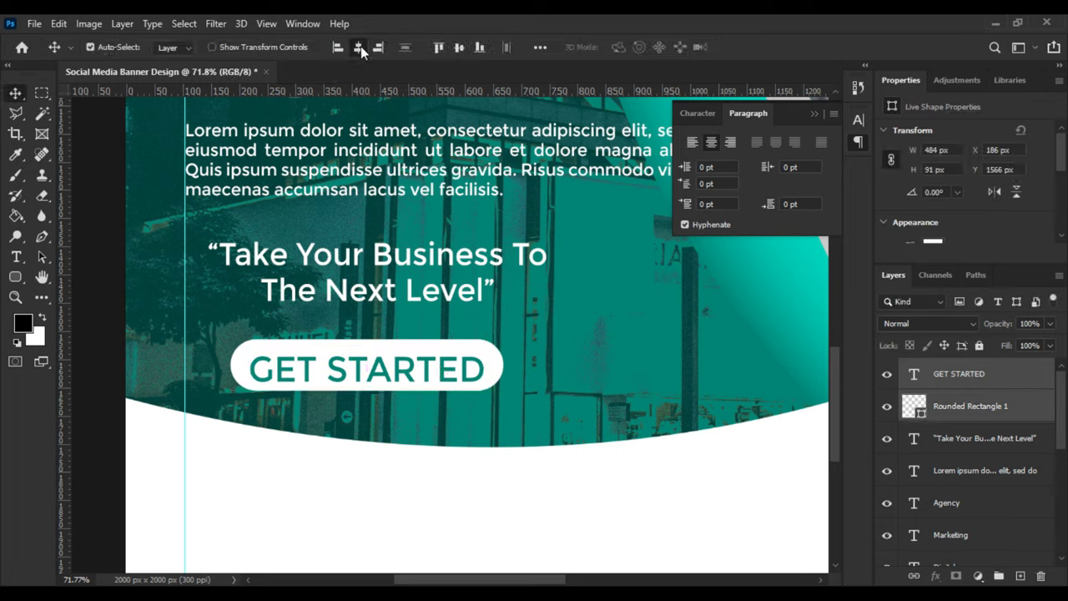
click(459, 47)
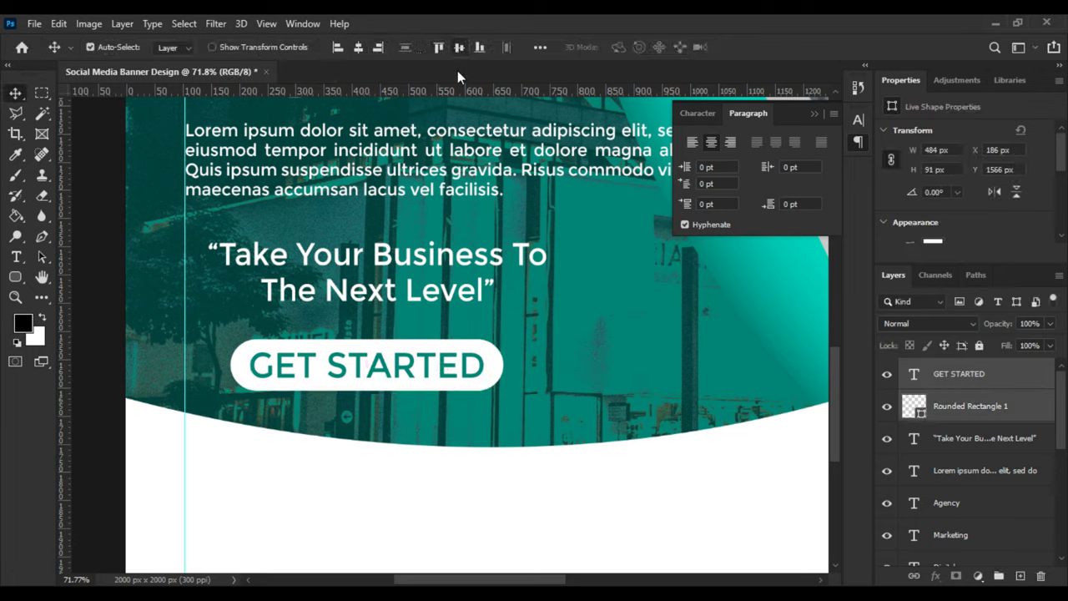
click(1002, 386)
click(697, 112)
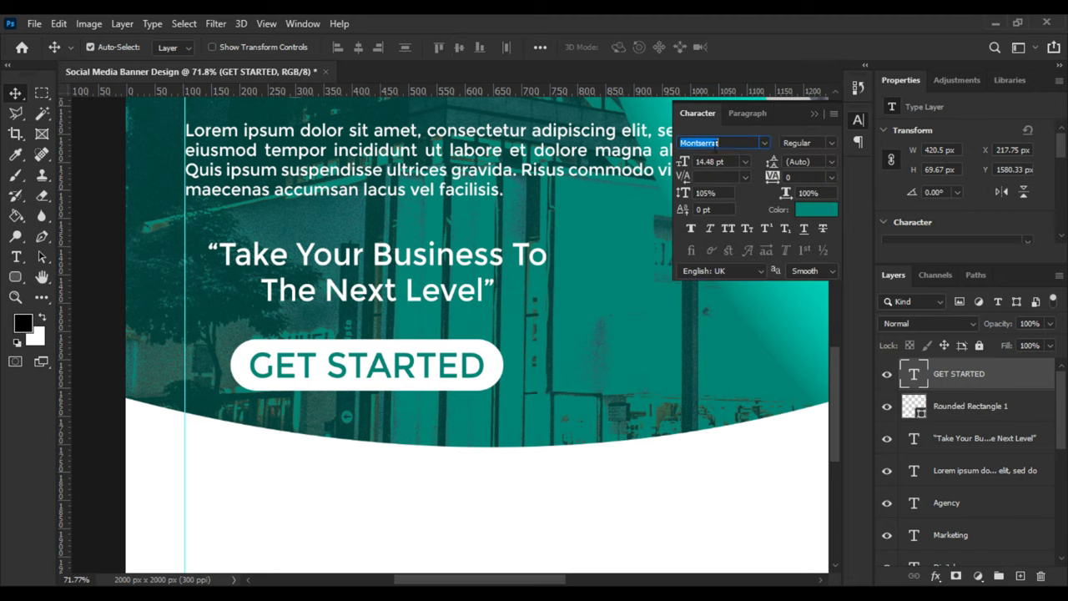
click(764, 143)
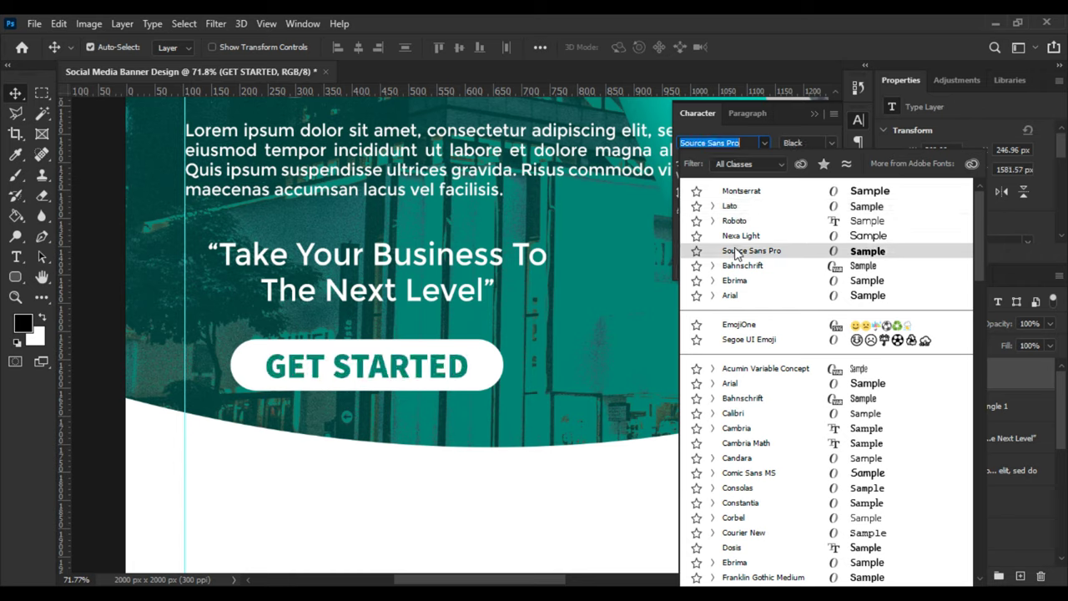
click(737, 250)
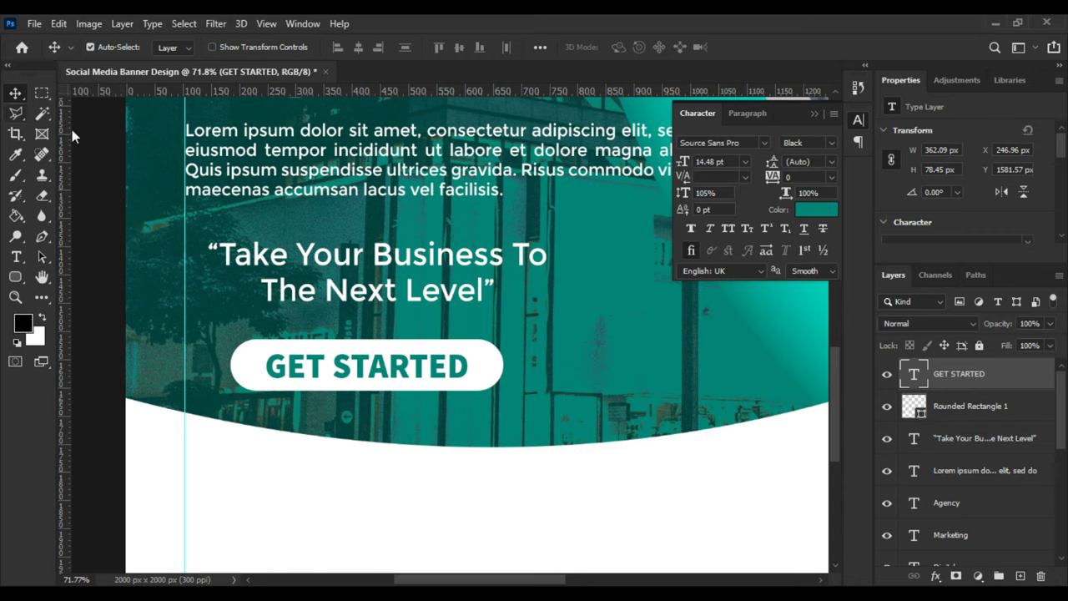
Narrow the rounded button shape to 409 px wide.
click(958, 407)
key(ctrl+t)
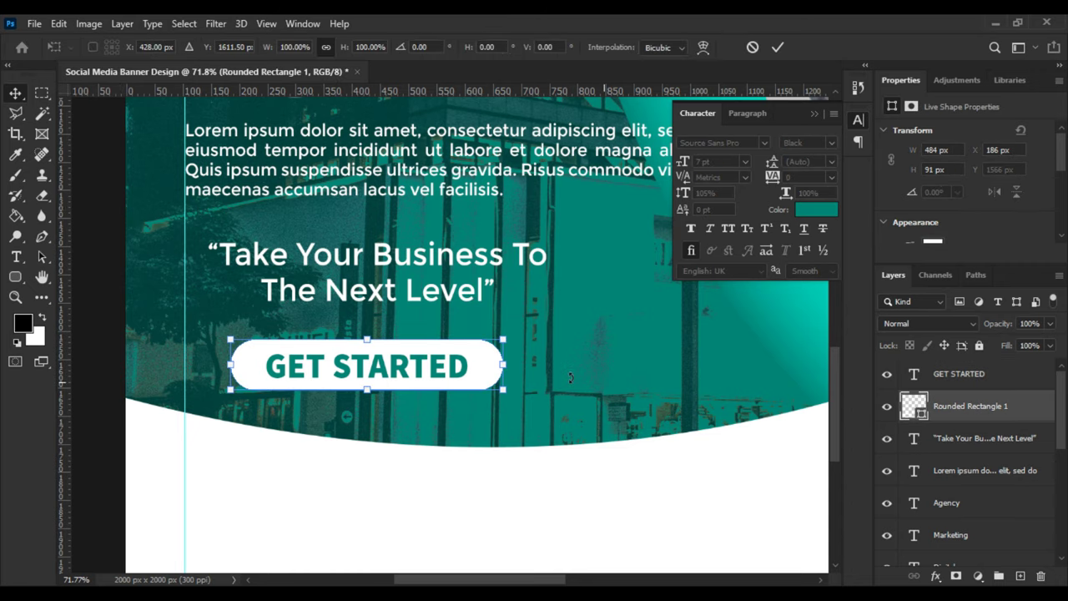
drag(505, 367, 488, 367)
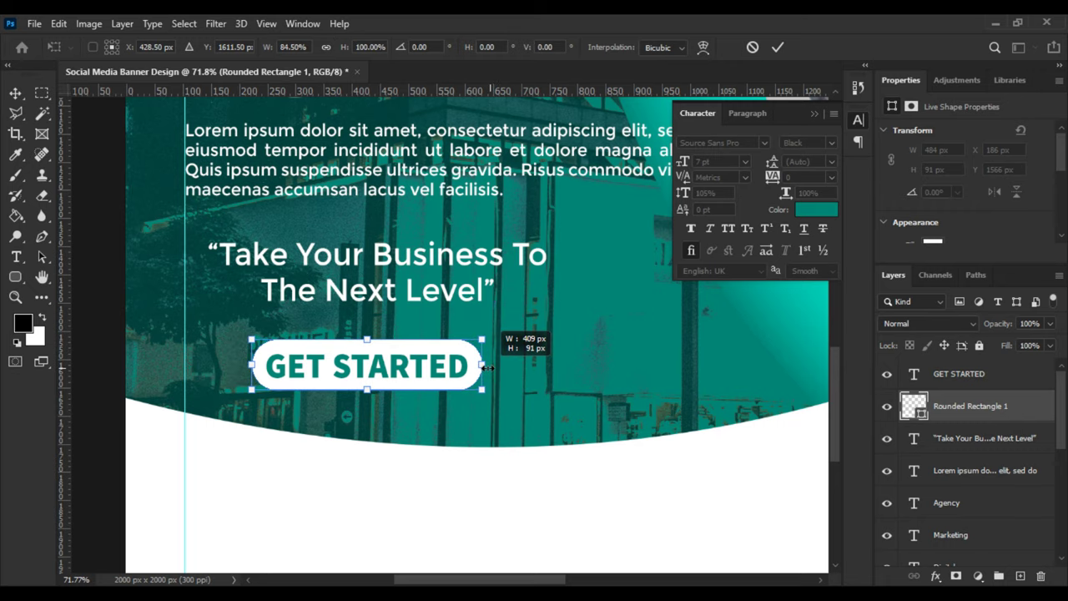
key(Return)
scroll(803, 392, down, 2)
scroll(807, 394, down, 2)
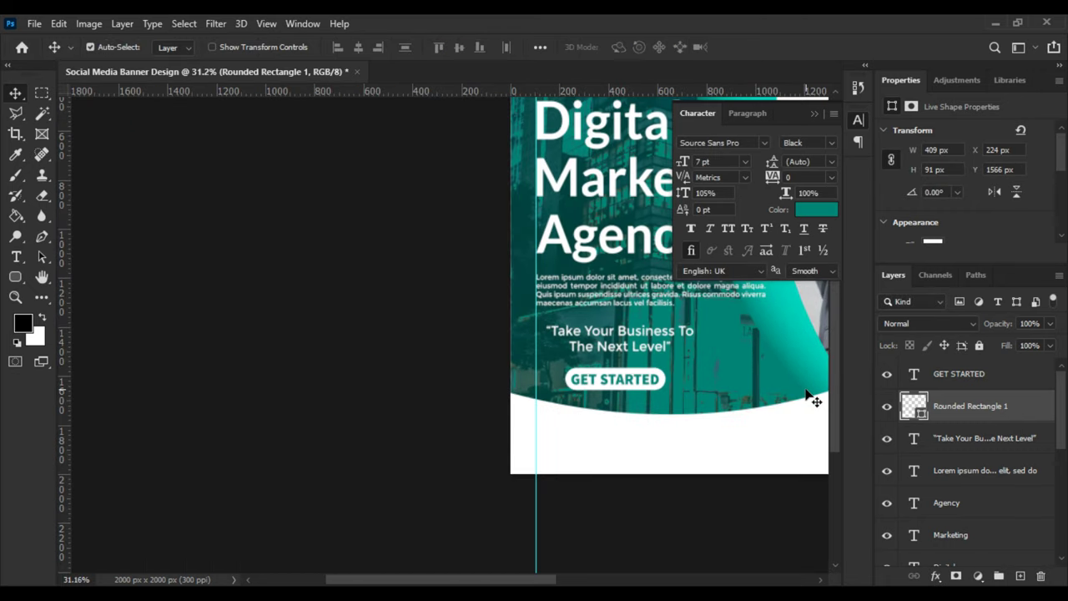
Move the text and button together up and left beneath the tagline.
ctrl+click(958, 373)
key(ctrl+t)
scroll(618, 383, up, 2)
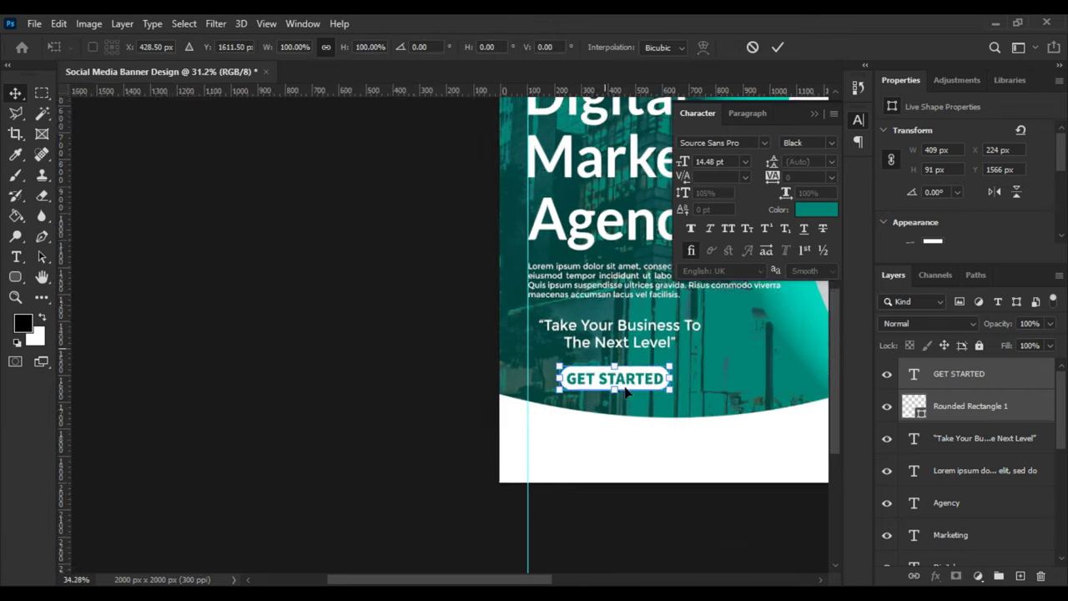
drag(616, 380, 609, 377)
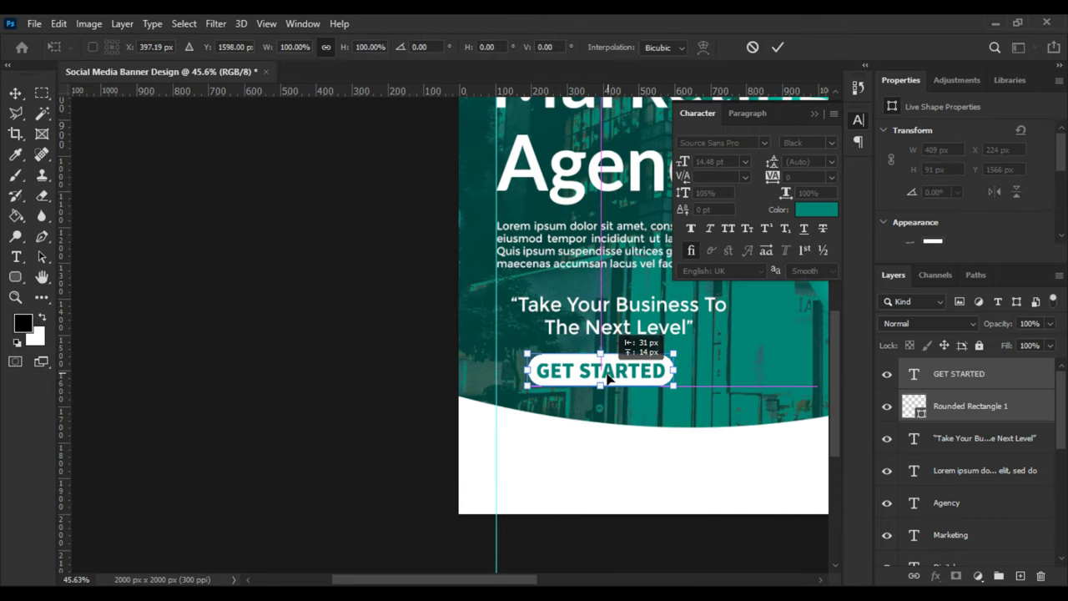
key(Return)
scroll(457, 382, down, 3)
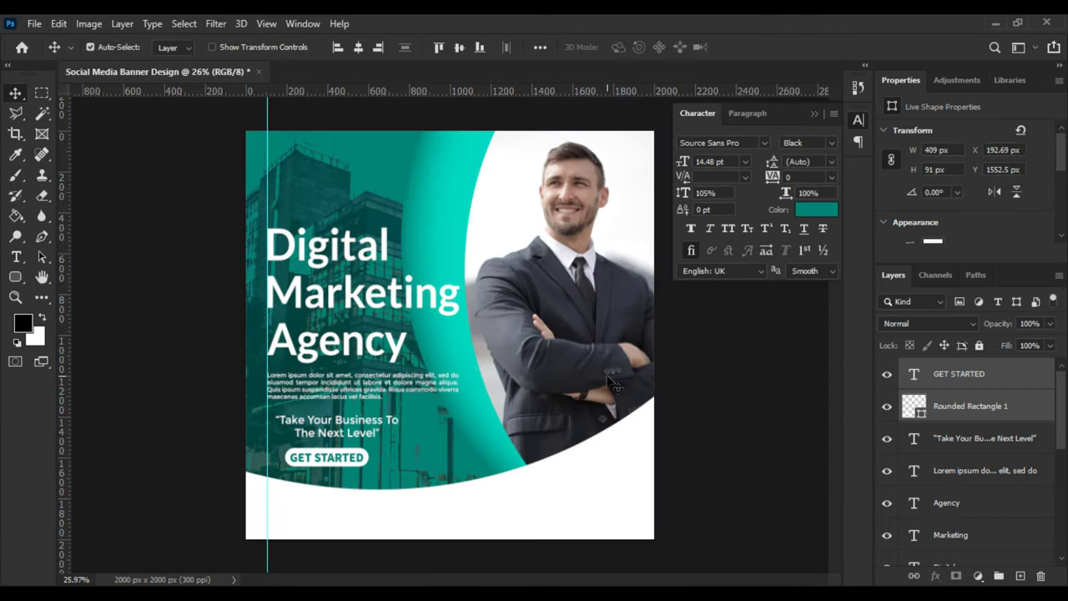
scroll(457, 382, up, 1)
Drag the Facebook, Twitter and Instagram icons to the bottom-left white band along the guide.
scroll(515, 410, down, 2)
scroll(389, 354, up, 1)
scroll(376, 358, up, 1)
scroll(334, 358, up, 1)
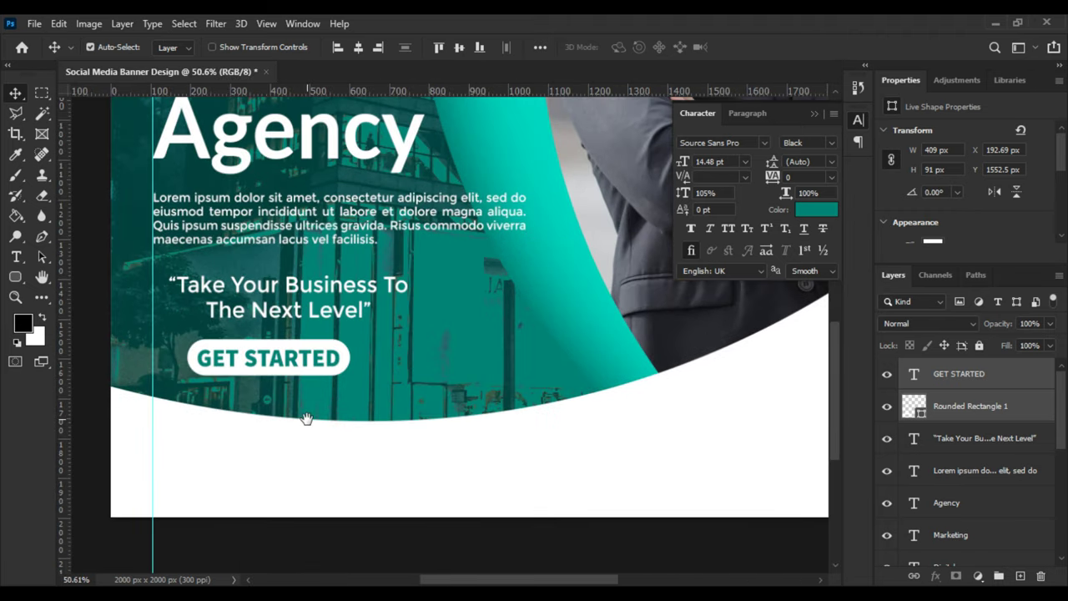
scroll(310, 354, up, 1)
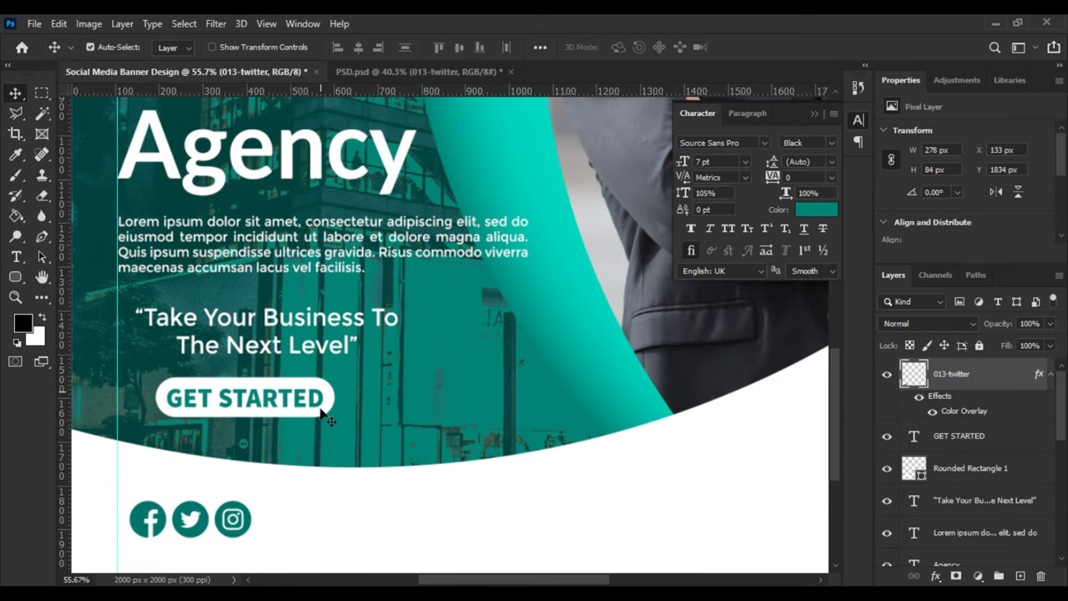
scroll(221, 517, up, 1)
scroll(242, 464, up, 1)
drag(242, 464, 230, 444)
scroll(410, 465, down, 3)
scroll(409, 463, down, 2)
scroll(409, 463, down, 1)
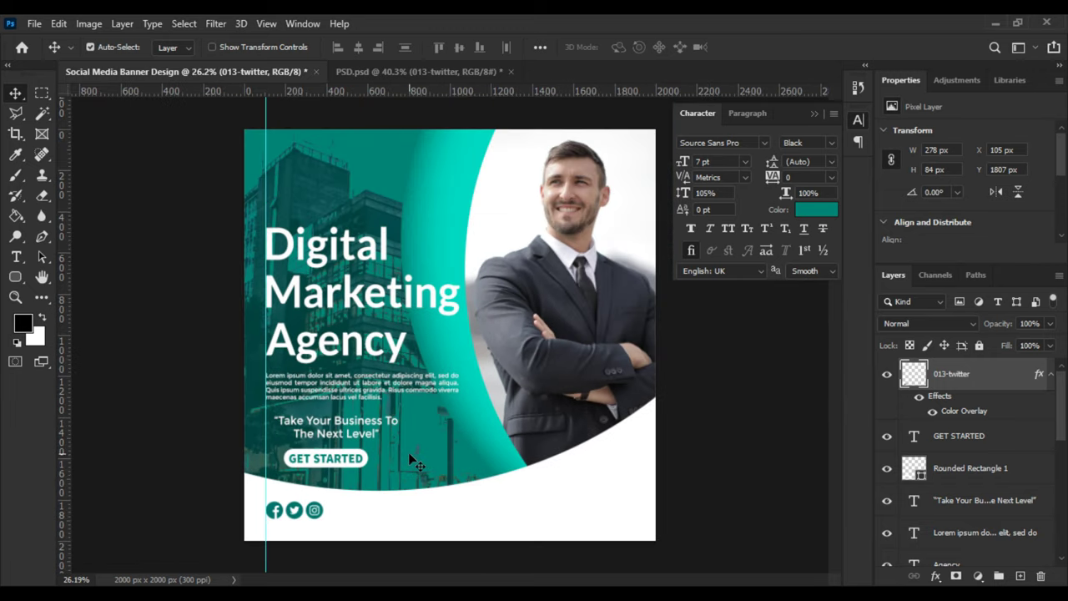
Paste the phone icon, REGISTER NOW and phone-number block and place it at the banner's bottom-right.
key(ctrl+v)
key(ctrl+t)
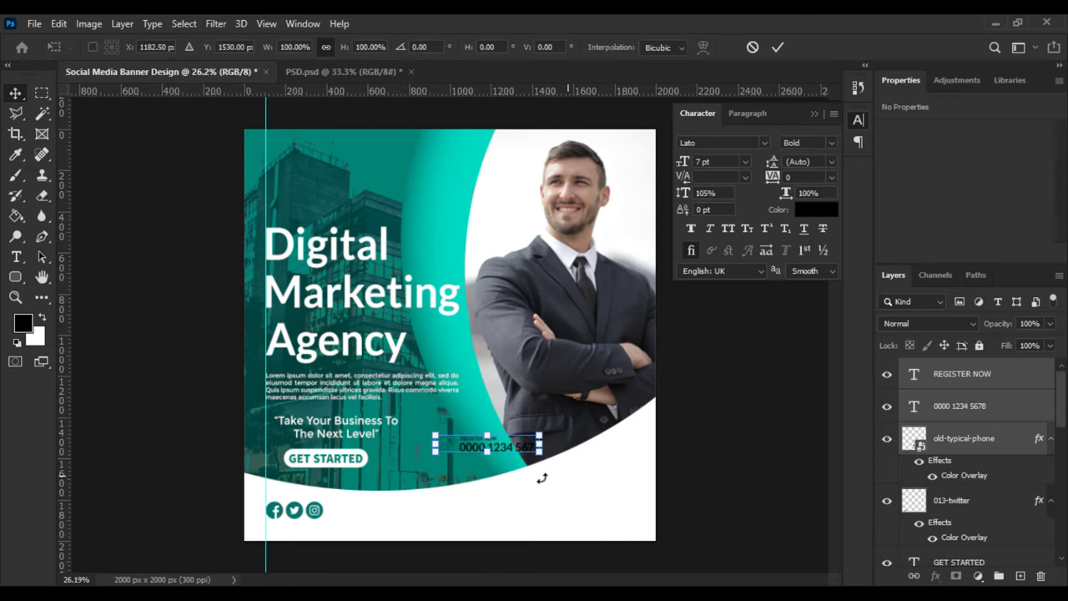
drag(507, 448, 589, 514)
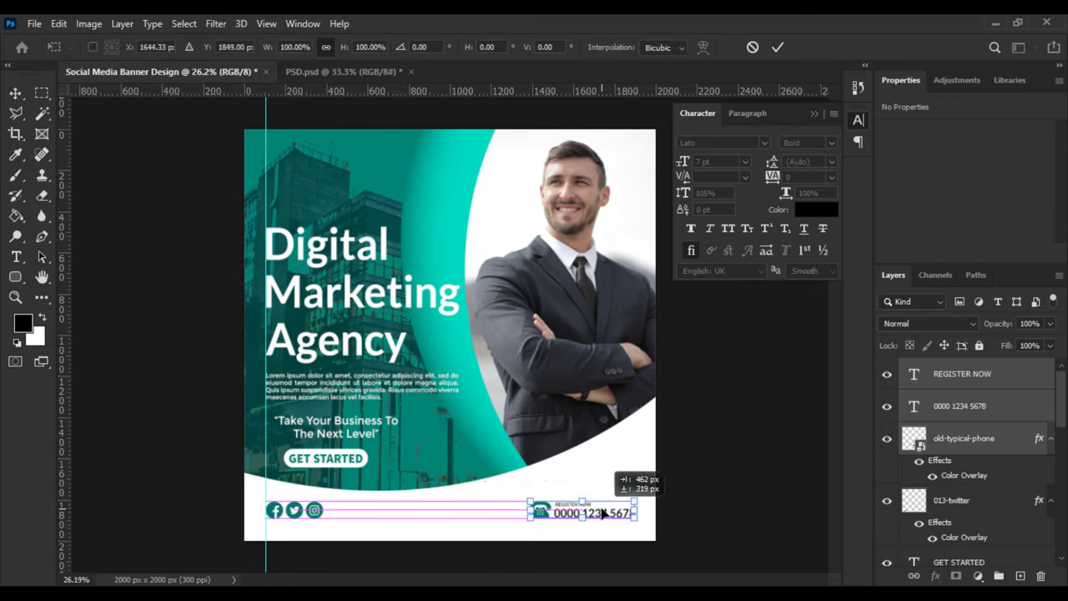
drag(589, 514, 593, 512)
key(Return)
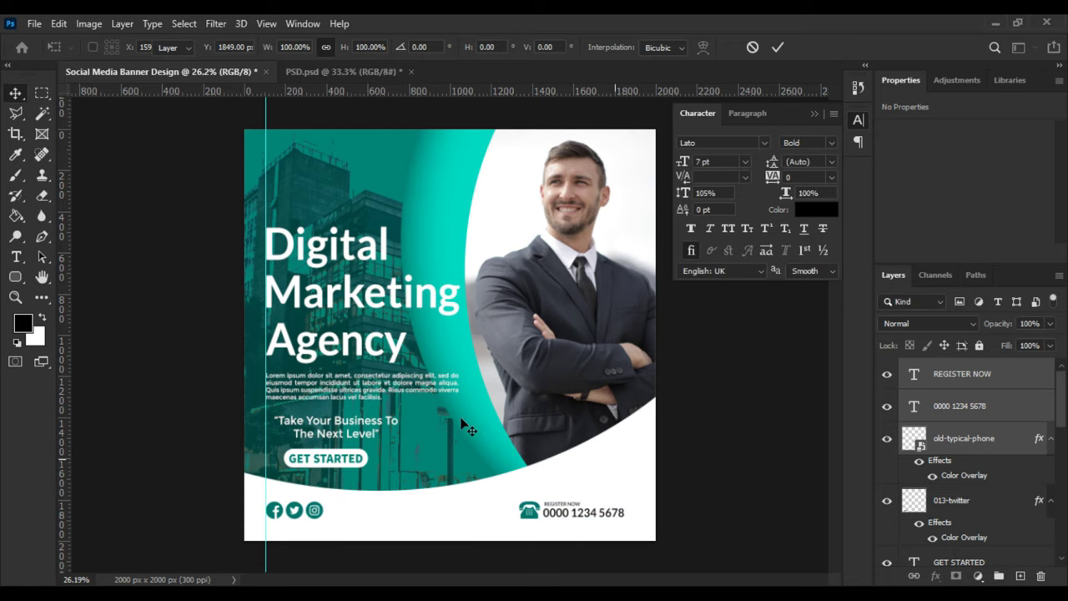
scroll(459, 423, up, 1)
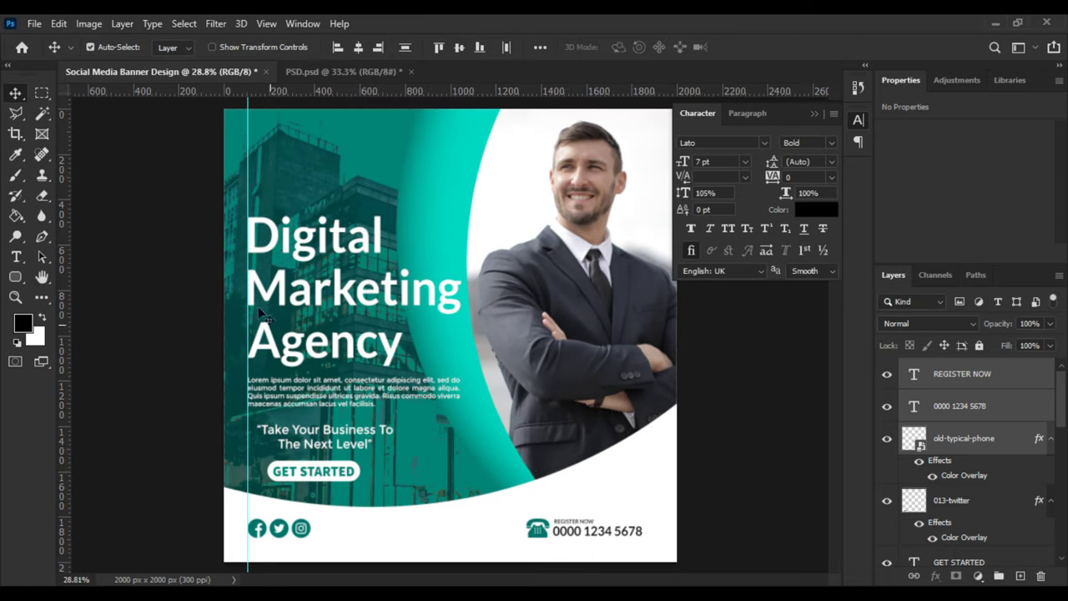
Paste the white bird logo and place it above the headline, aligned to its left edge.
scroll(250, 243, up, 1)
drag(273, 242, 267, 272)
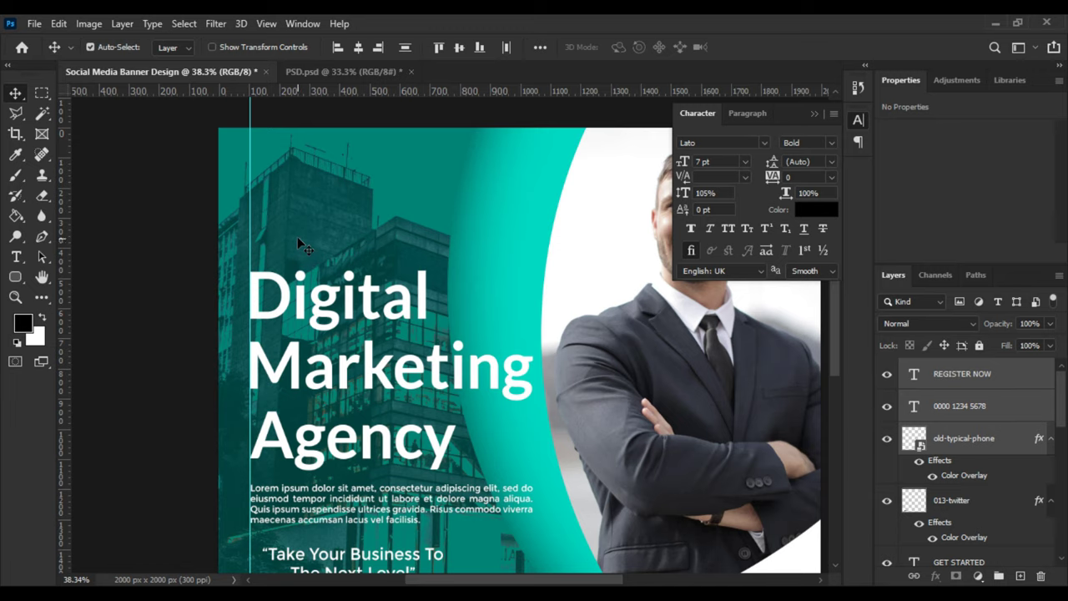
key(ctrl+v)
drag(303, 153, 270, 174)
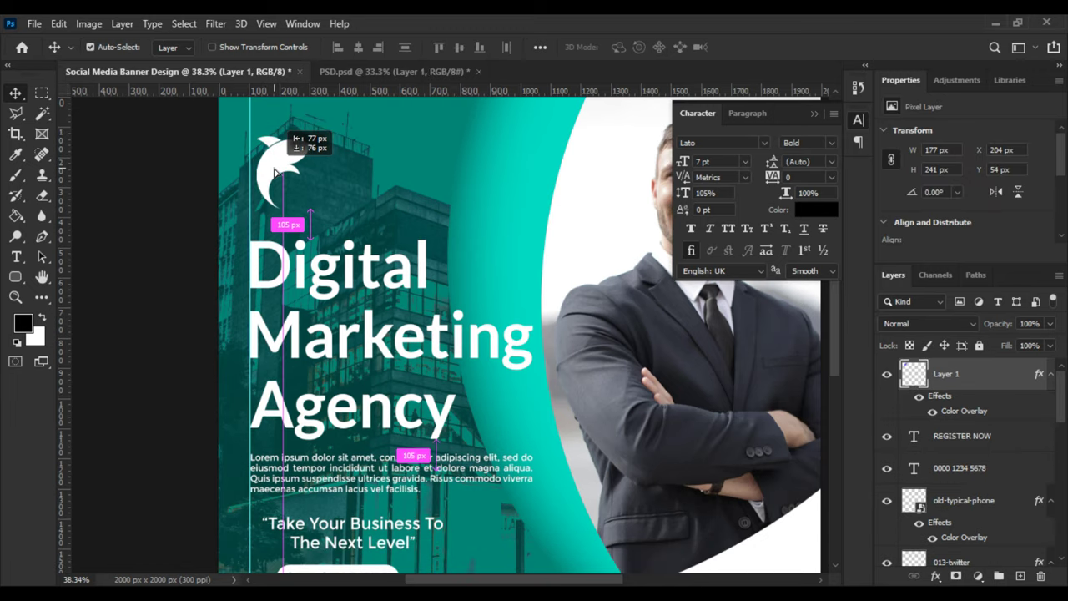
scroll(401, 330, down, 4)
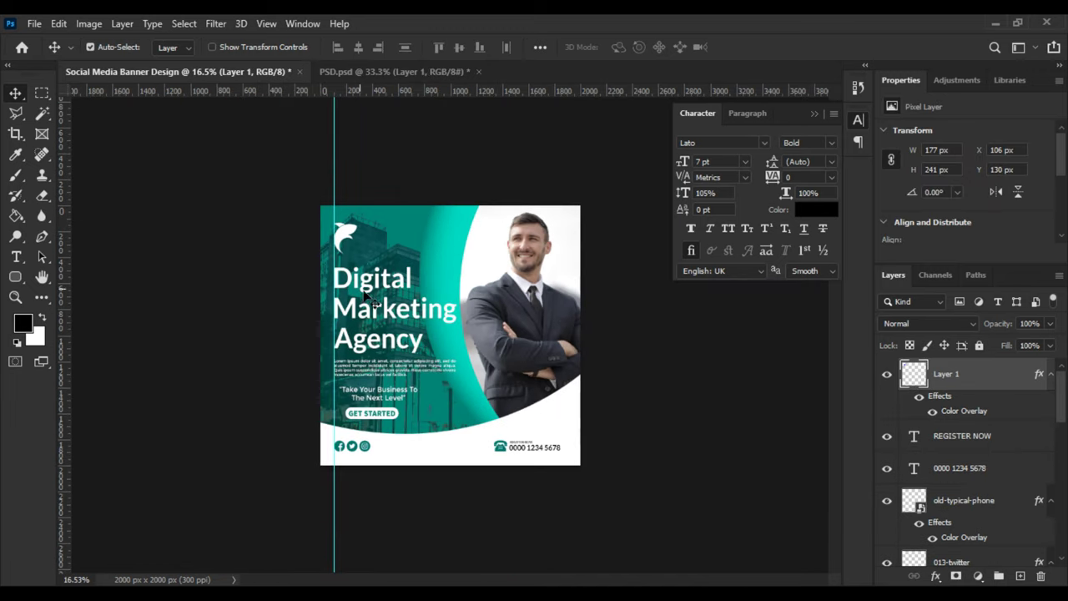
scroll(401, 329, down, 1)
scroll(407, 334, up, 2)
scroll(407, 334, up, 2)
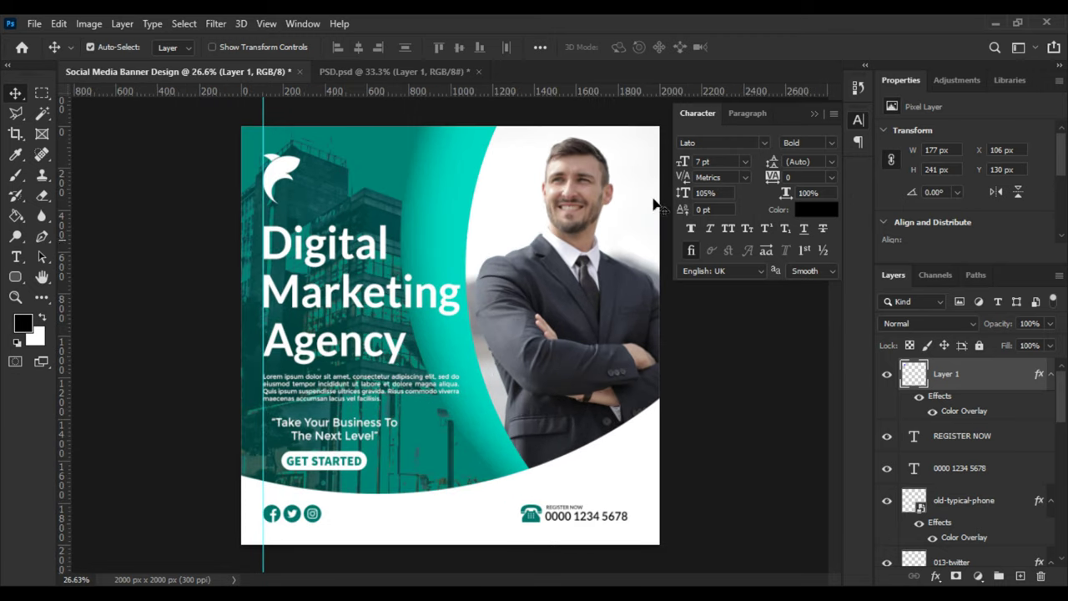
Collapse the Character panel and review the finished banner layout.
click(814, 115)
scroll(726, 235, down, 1)
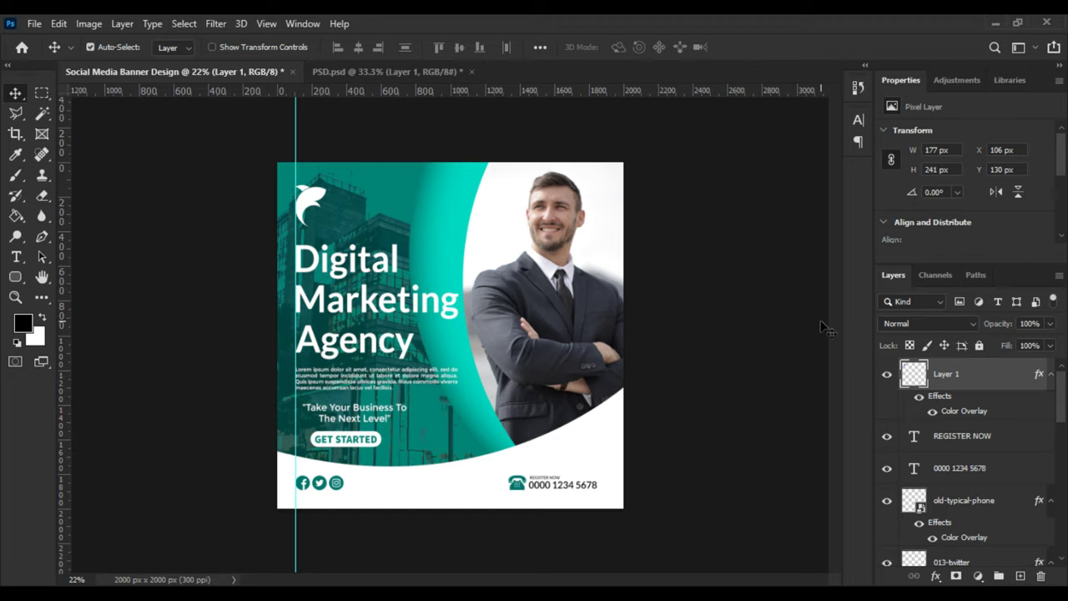
scroll(709, 317, up, 1)
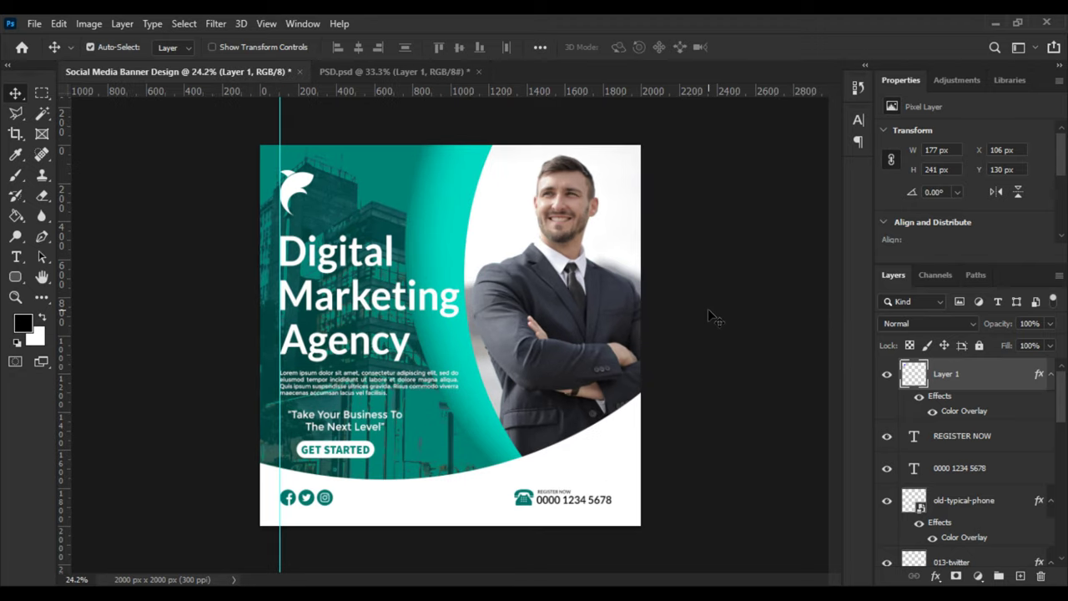